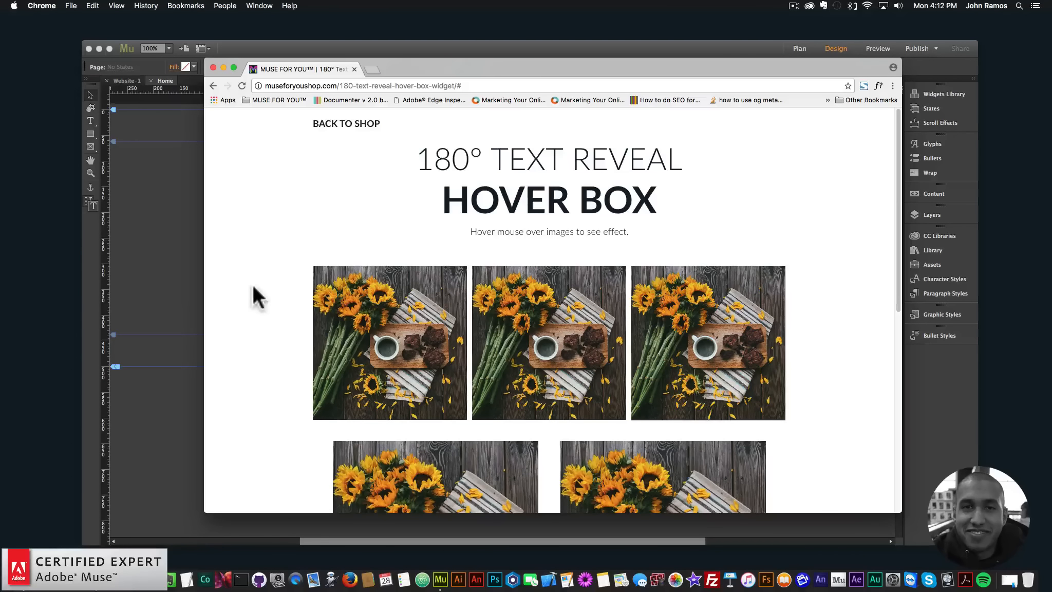
# - Examine the hover effects on the sample images throughout the 180° Text Reveal Hover Box demo page
pyautogui.moveTo(372, 328)
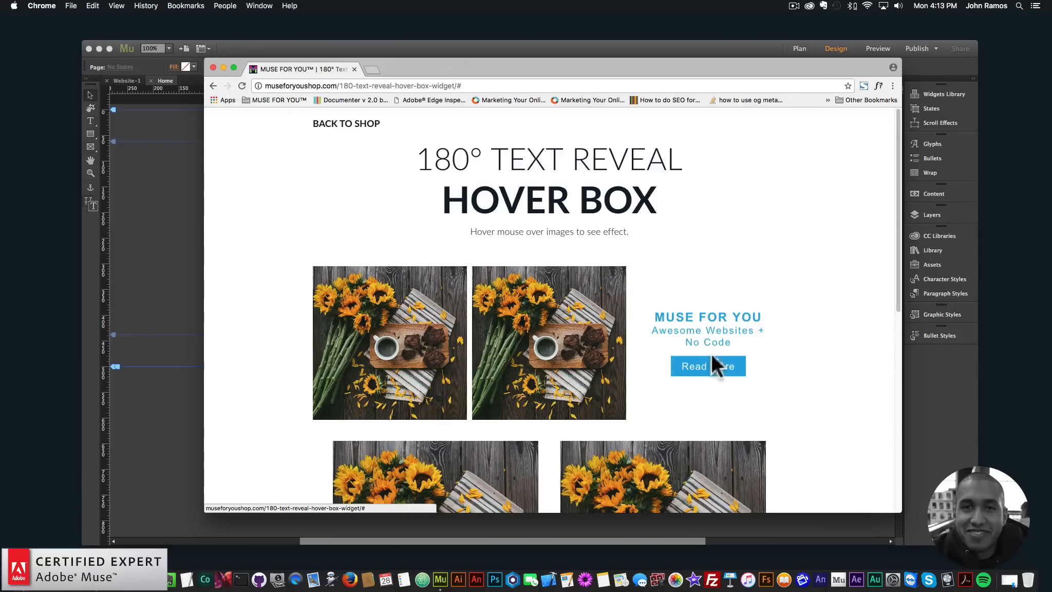
pyautogui.scroll(-1, 712, 354)
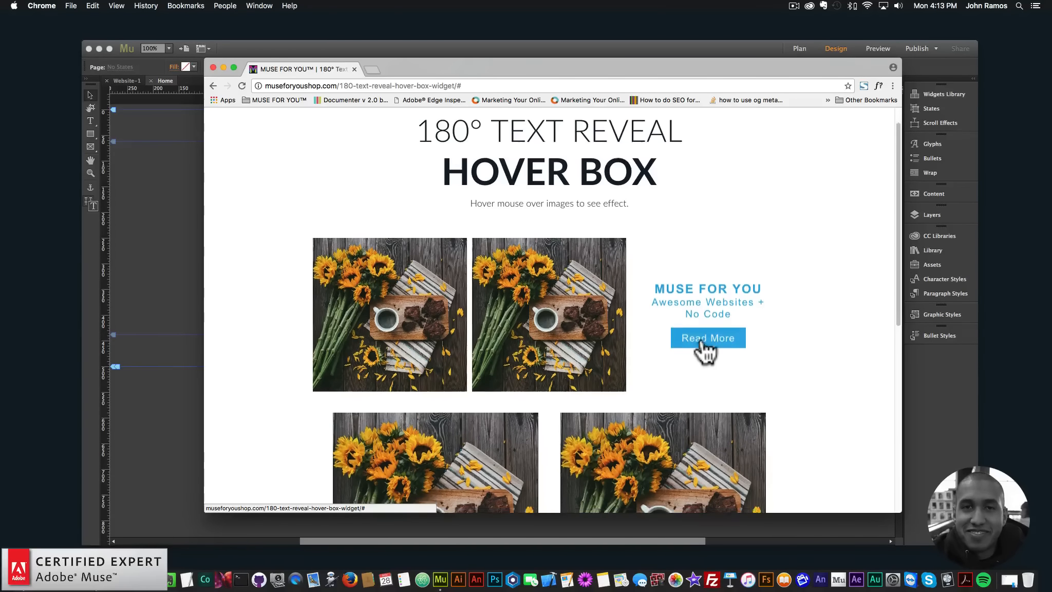
pyautogui.scroll(-5, 707, 352)
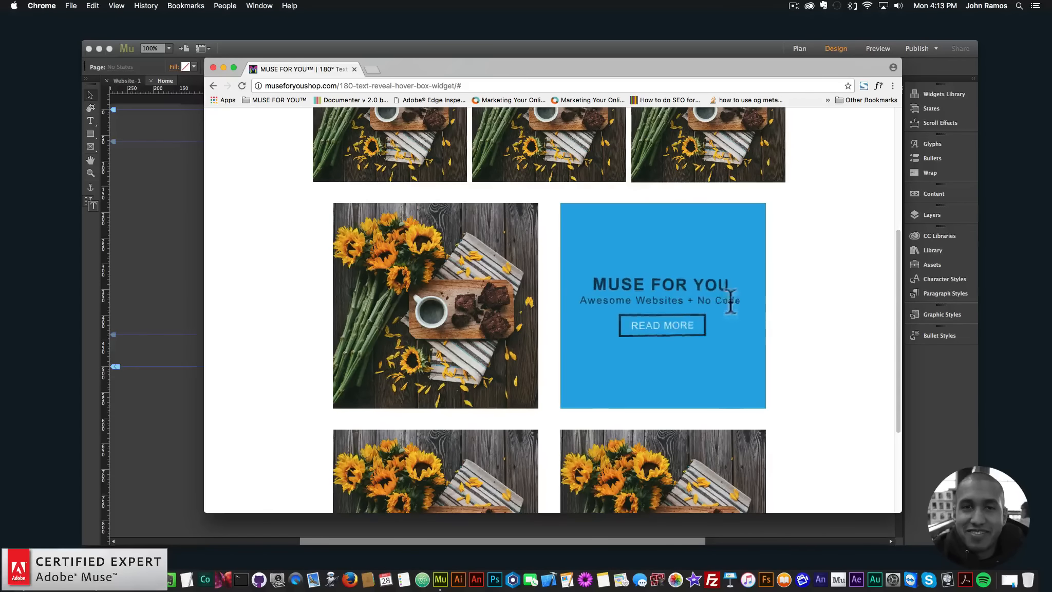
pyautogui.scroll(-3, 453, 358)
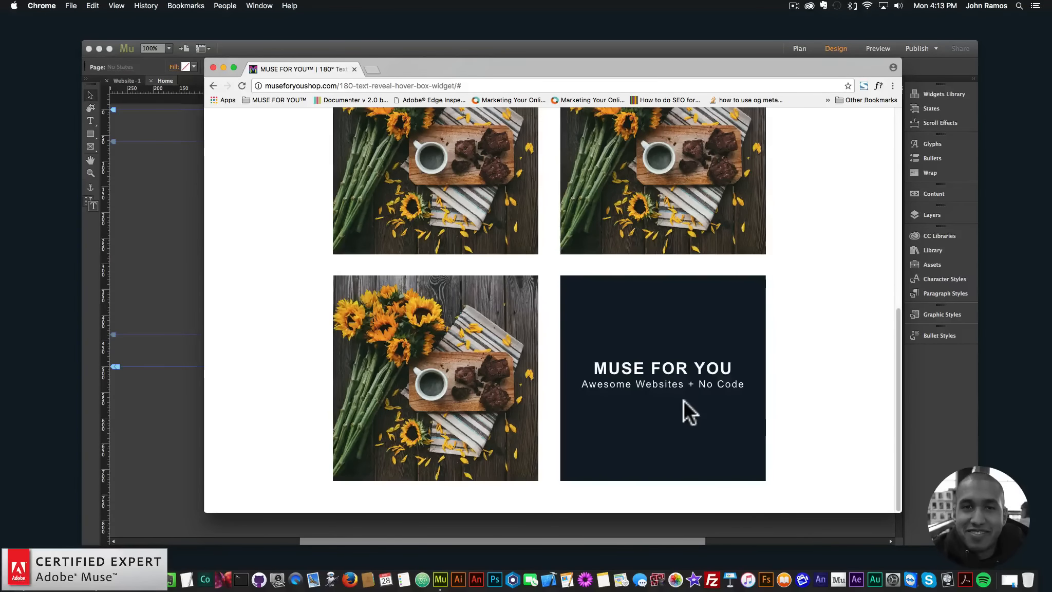
pyautogui.scroll(8, 683, 399)
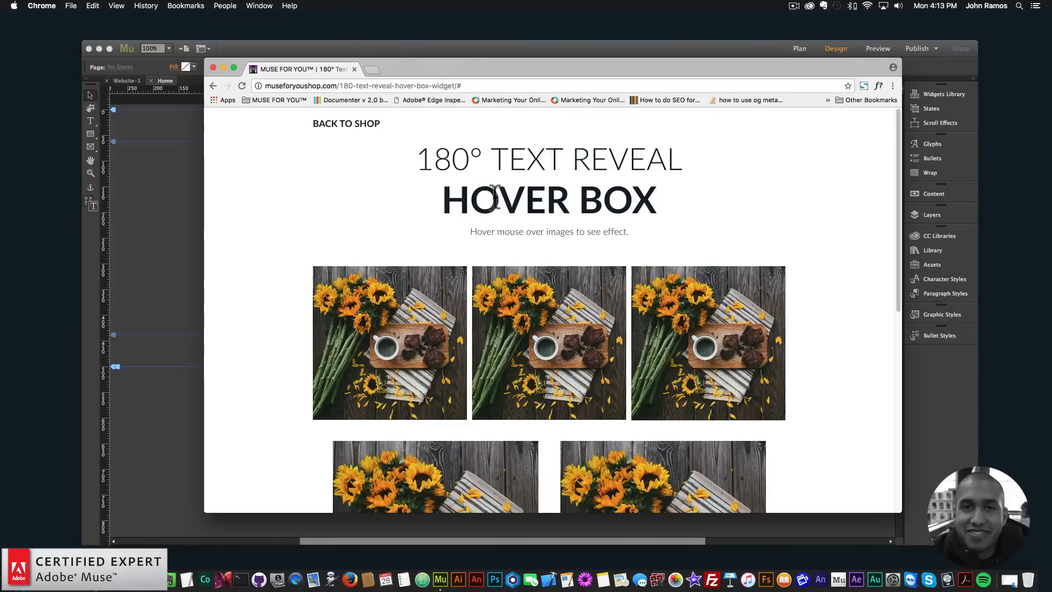
# - Open museforyoushop.com in a new browser tab and enter the Muse For You shop
pyautogui.click(375, 69)
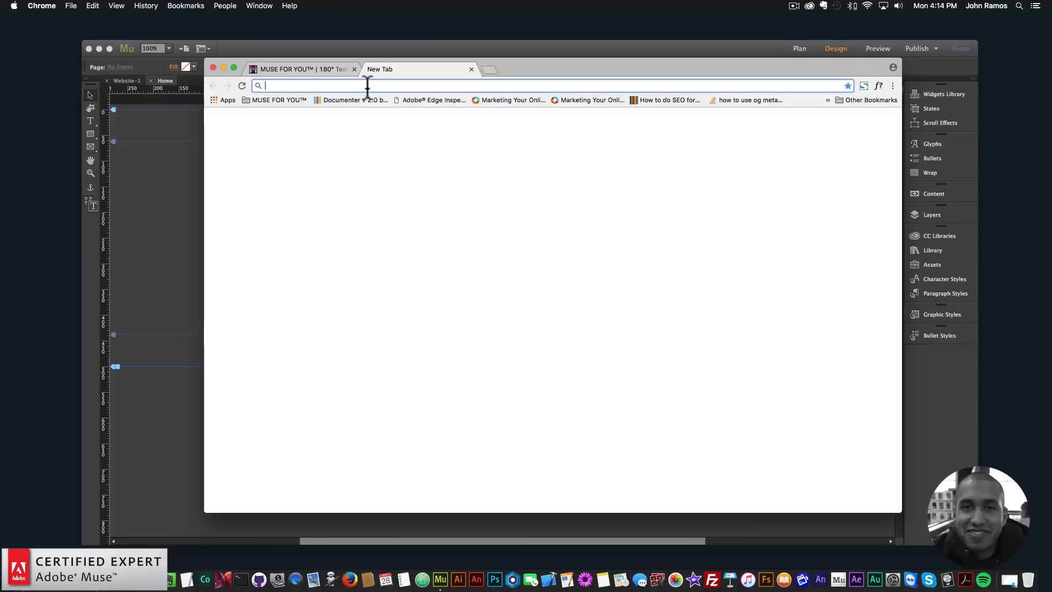
pyautogui.write('museforyoushop.com')
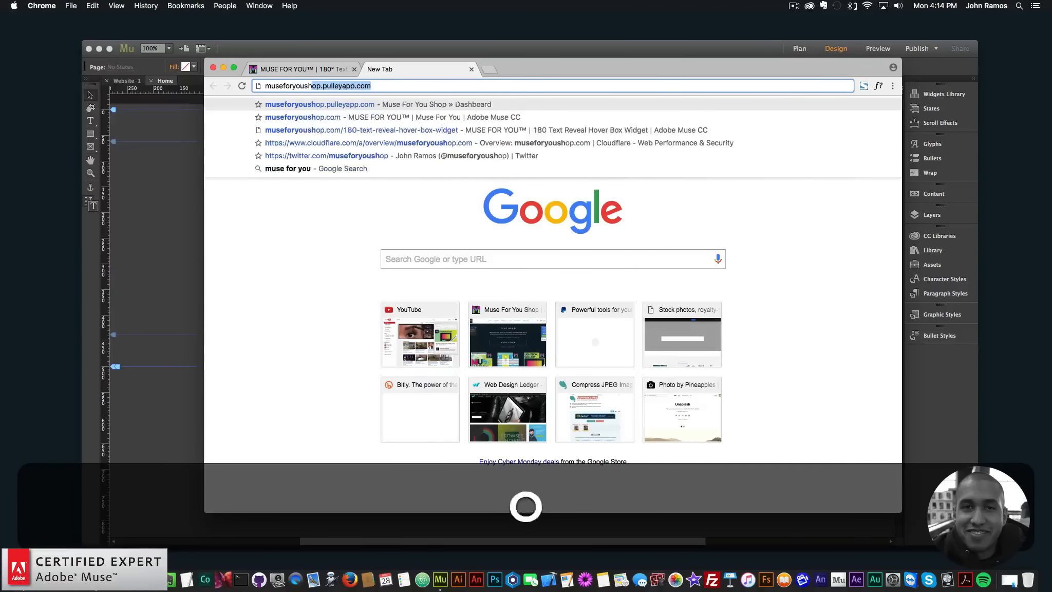
pyautogui.press('Return')
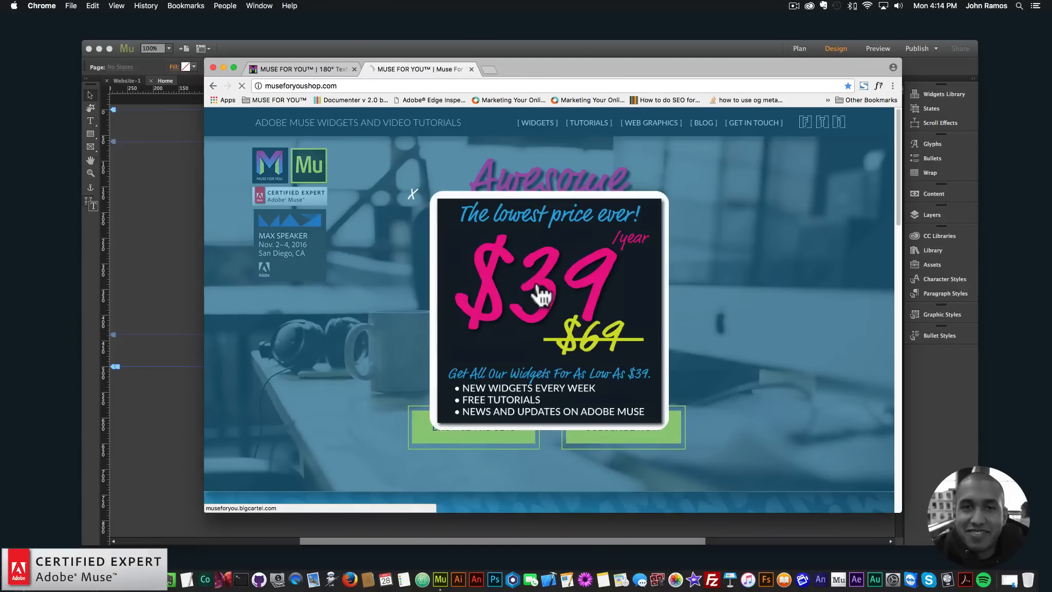
pyautogui.click(540, 295)
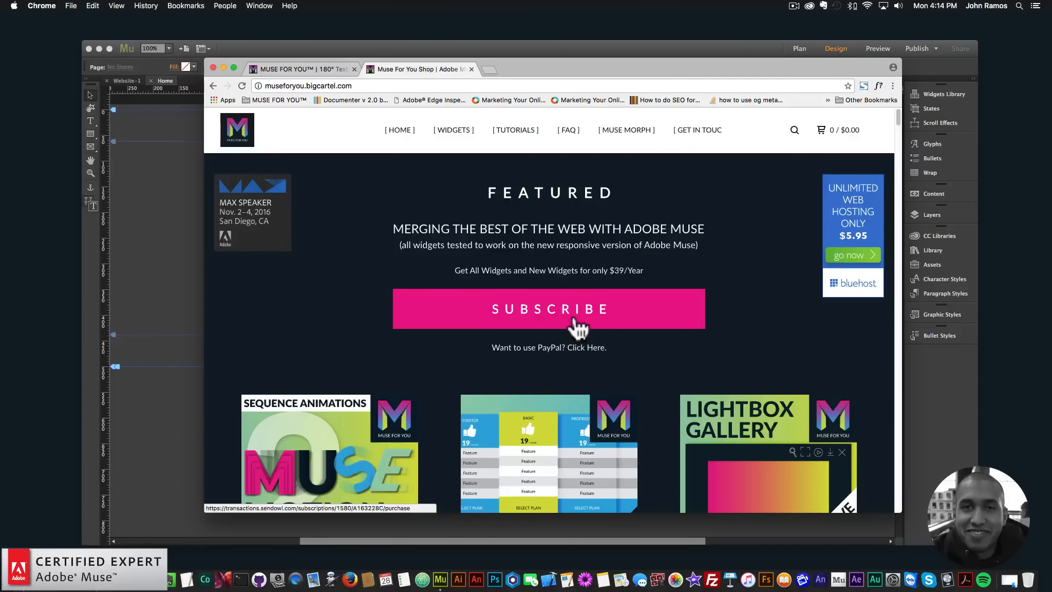
# - Open the product page of the 180° Text Reveal Hover Box Widget from the shop's featured widgets
pyautogui.scroll(-1, 579, 326)
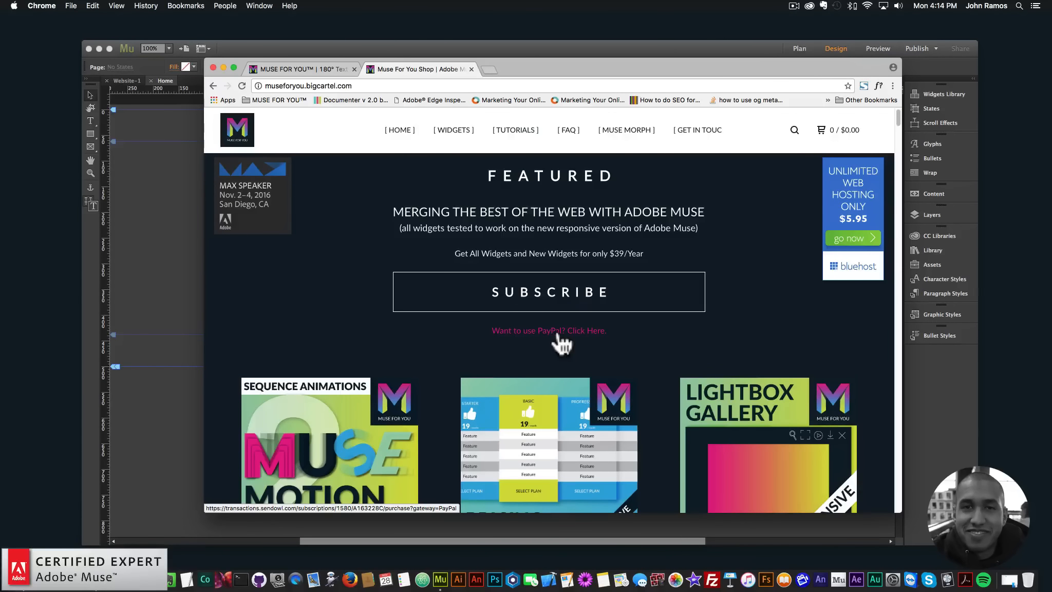
pyautogui.scroll(-10, 562, 344)
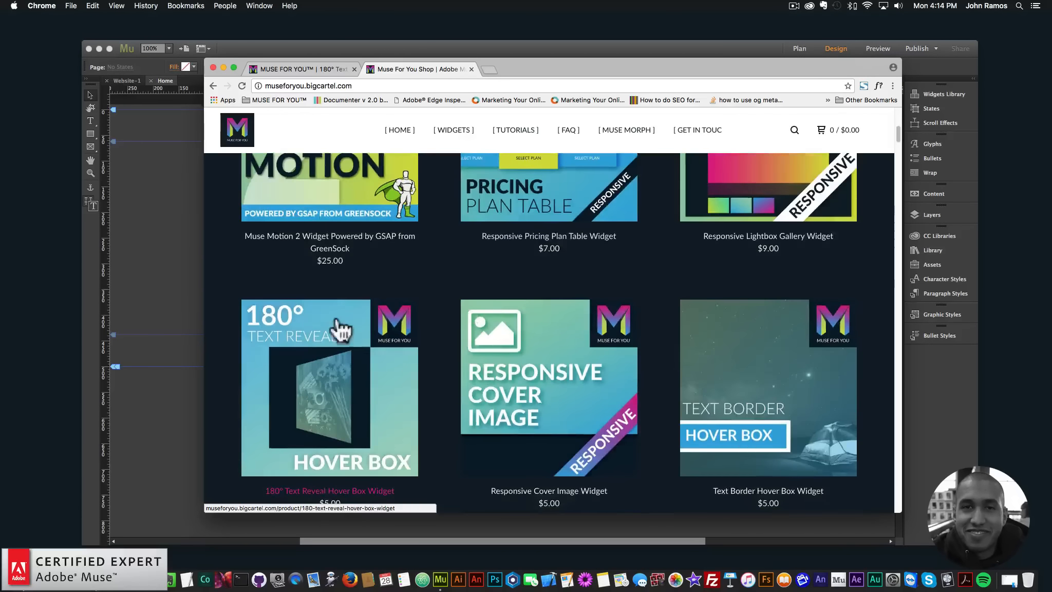
pyautogui.scroll(-2, 305, 362)
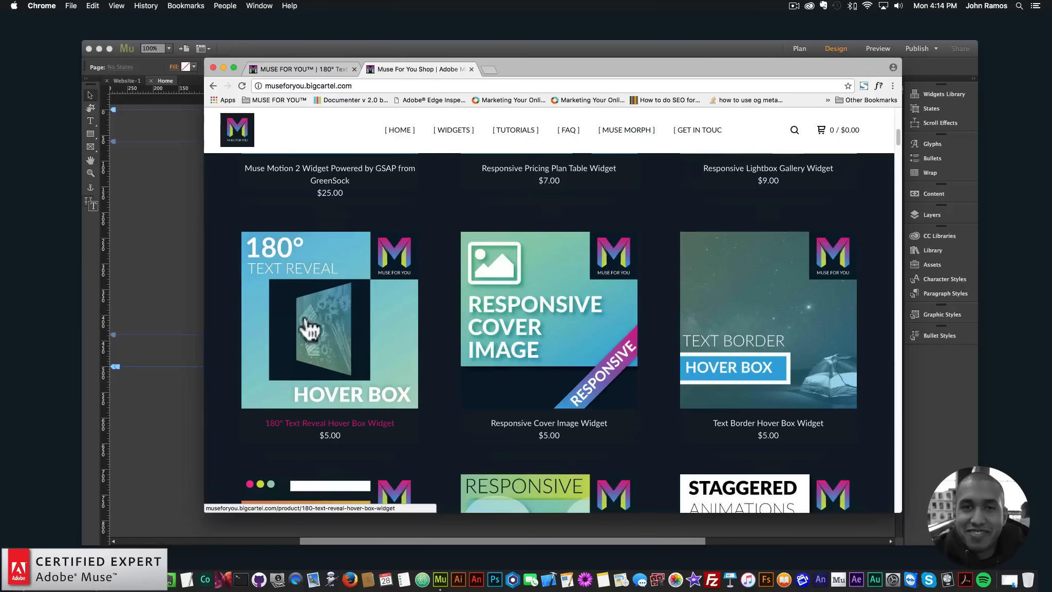
pyautogui.click(326, 311)
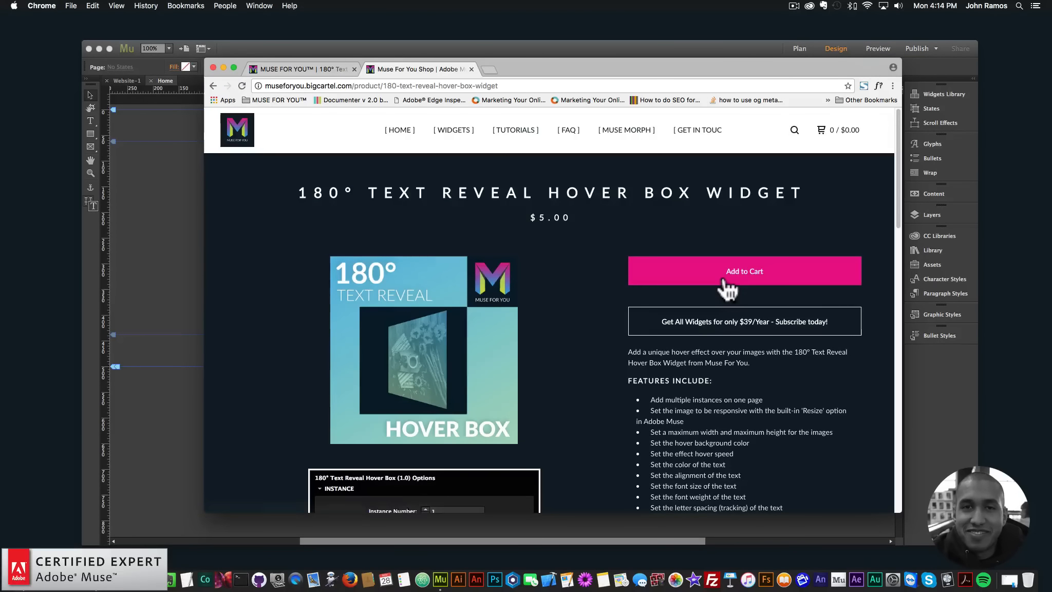
# - Review the widget's feature list and option screenshots on its product page
pyautogui.scroll(-1, 727, 290)
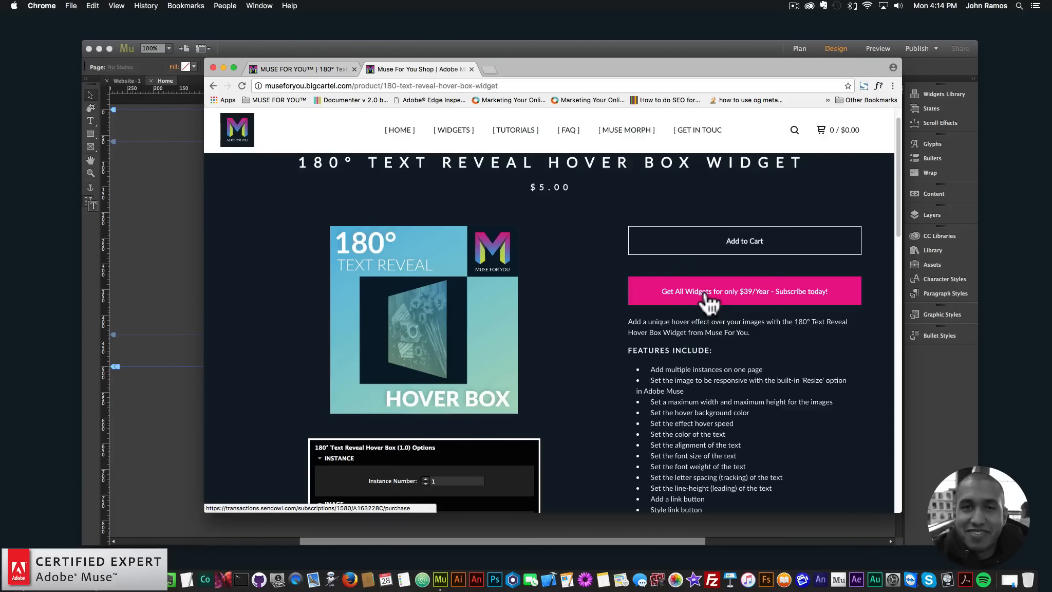
pyautogui.scroll(-4, 708, 303)
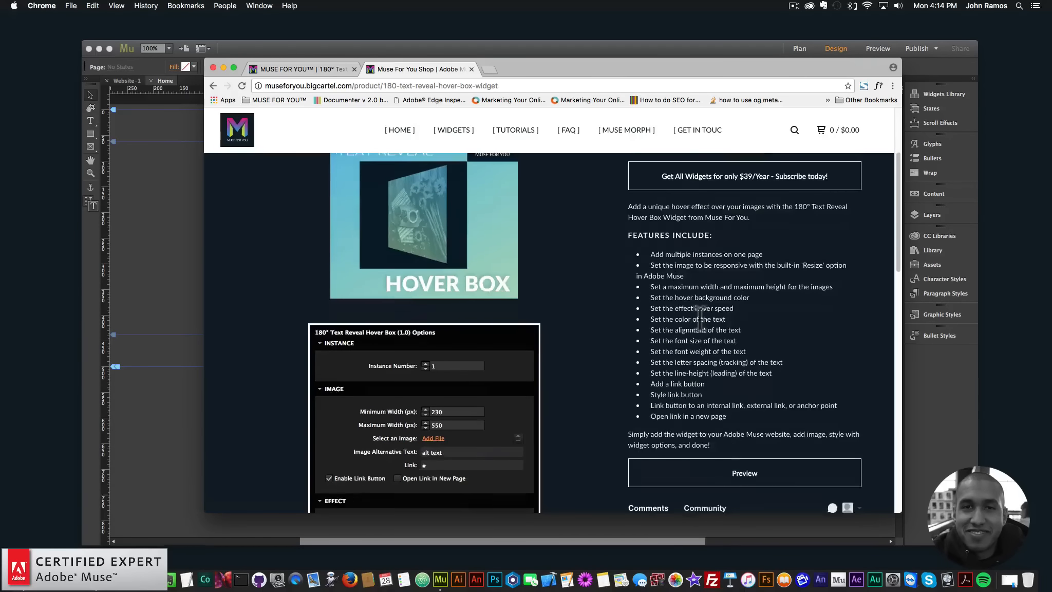
pyautogui.scroll(-20, 465, 364)
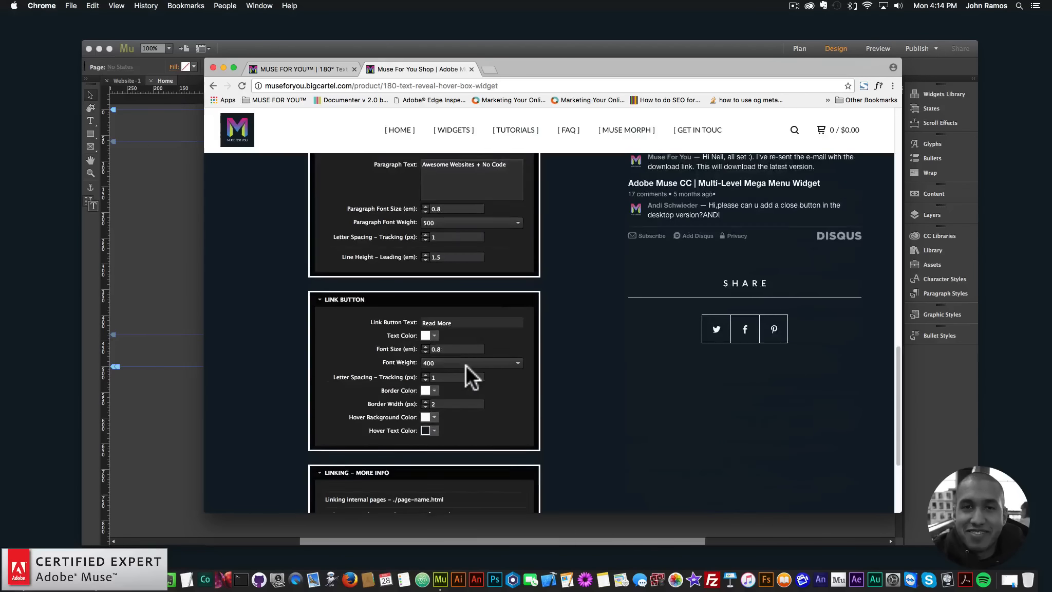
pyautogui.scroll(15, 465, 365)
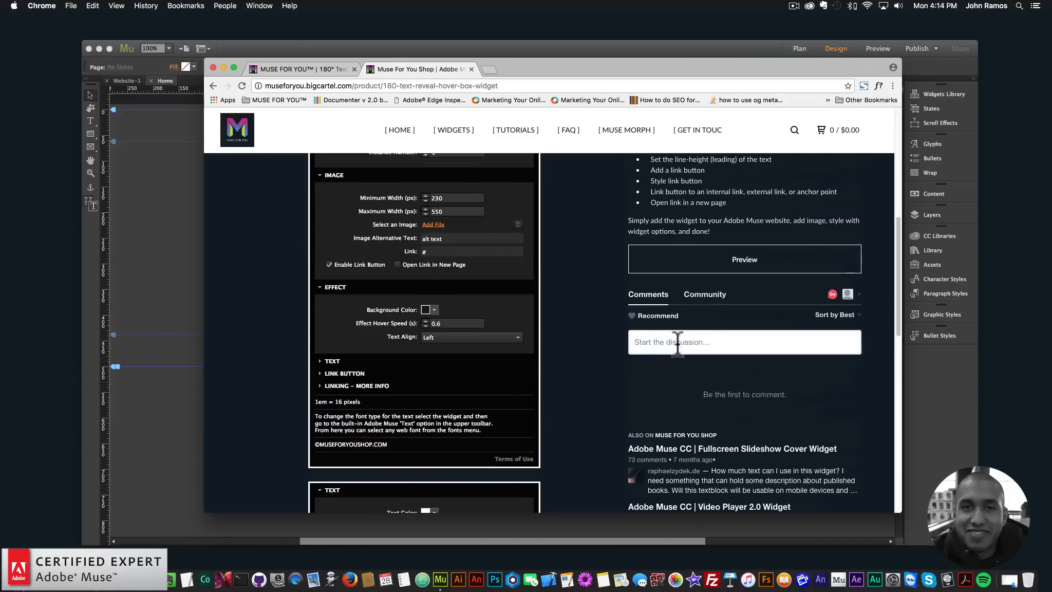
pyautogui.scroll(1, 706, 334)
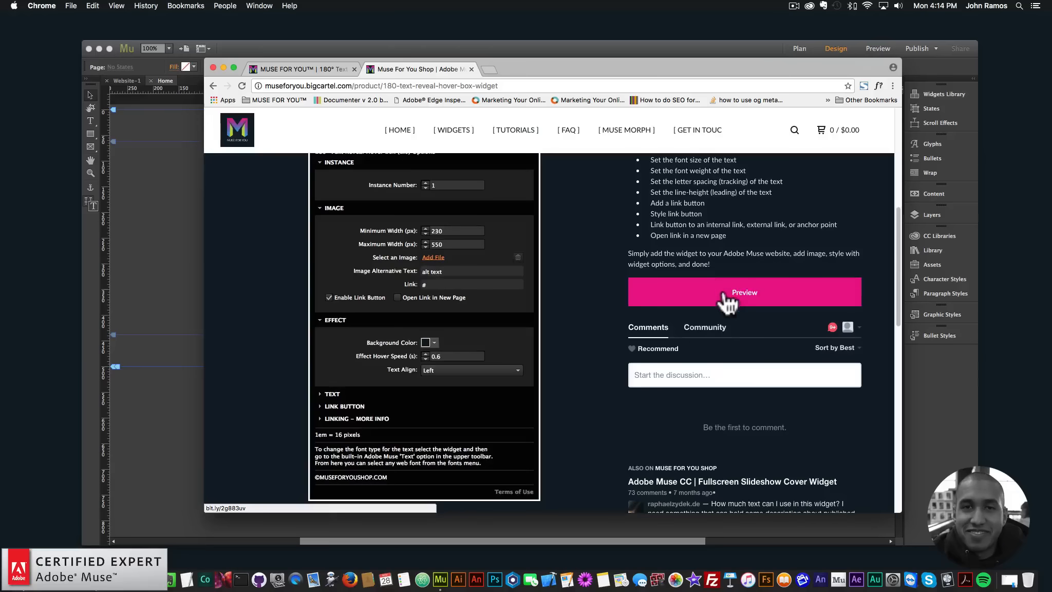
# - Open the widget's live preview from the product page and examine its sample hover boxes
pyautogui.click(724, 297)
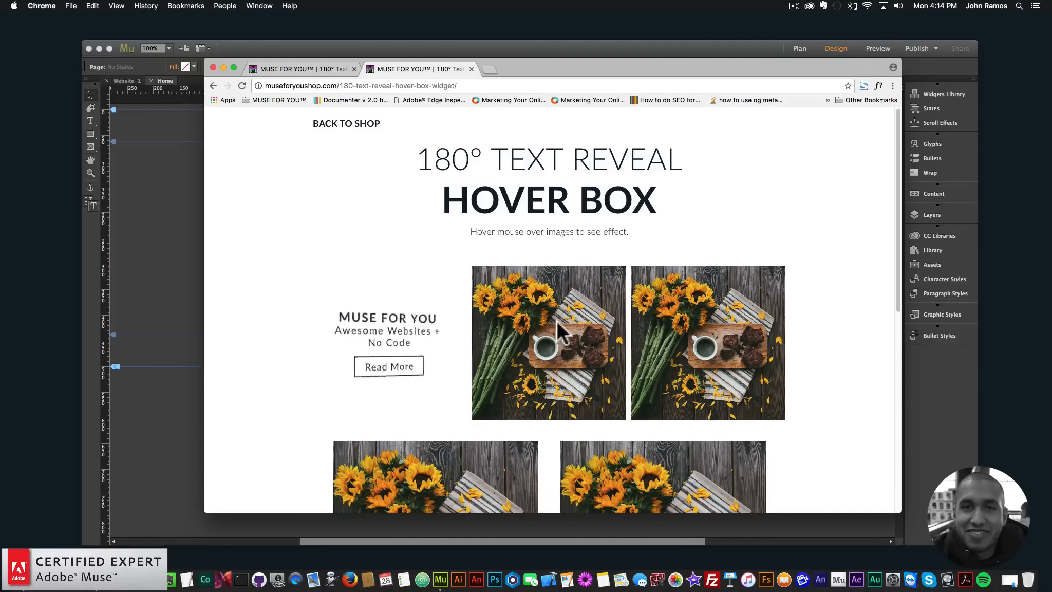
pyautogui.moveTo(729, 321)
pyautogui.scroll(-1, 666, 314)
pyautogui.scroll(1, 659, 272)
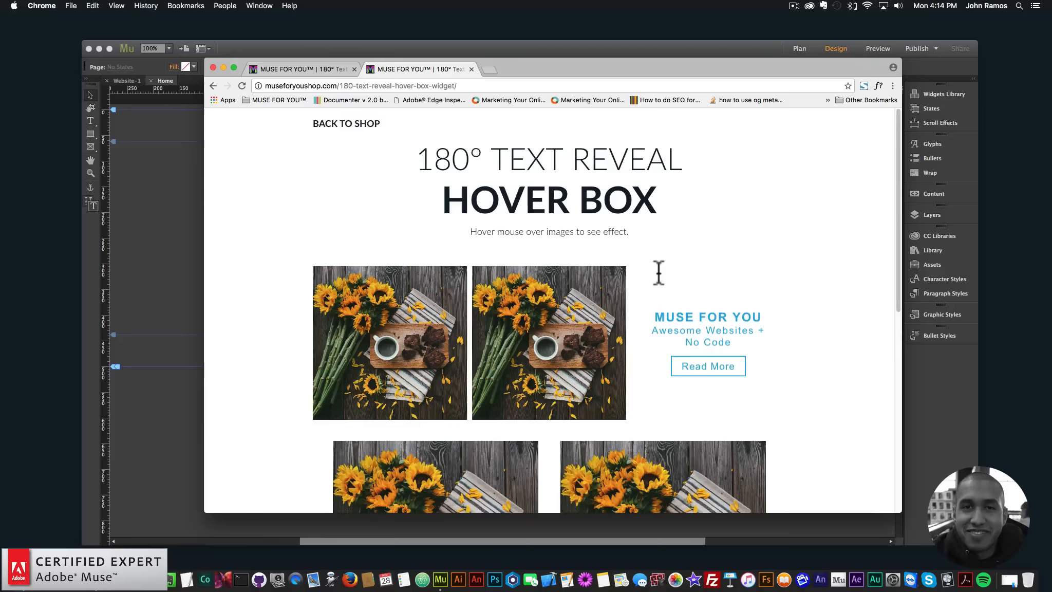
pyautogui.scroll(-3, 658, 273)
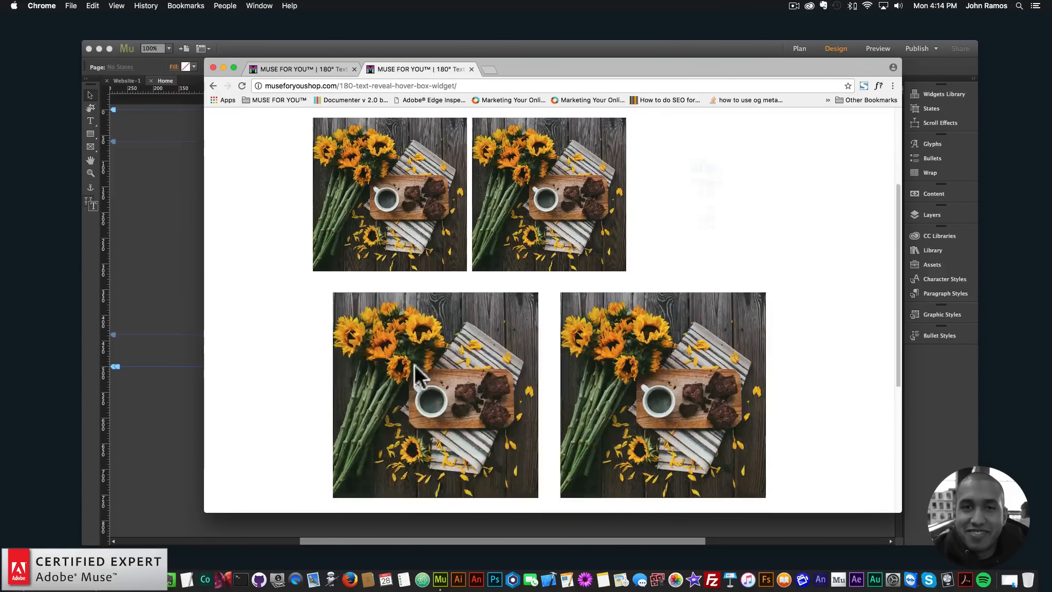
pyautogui.scroll(-1, 727, 317)
pyautogui.scroll(-3, 709, 321)
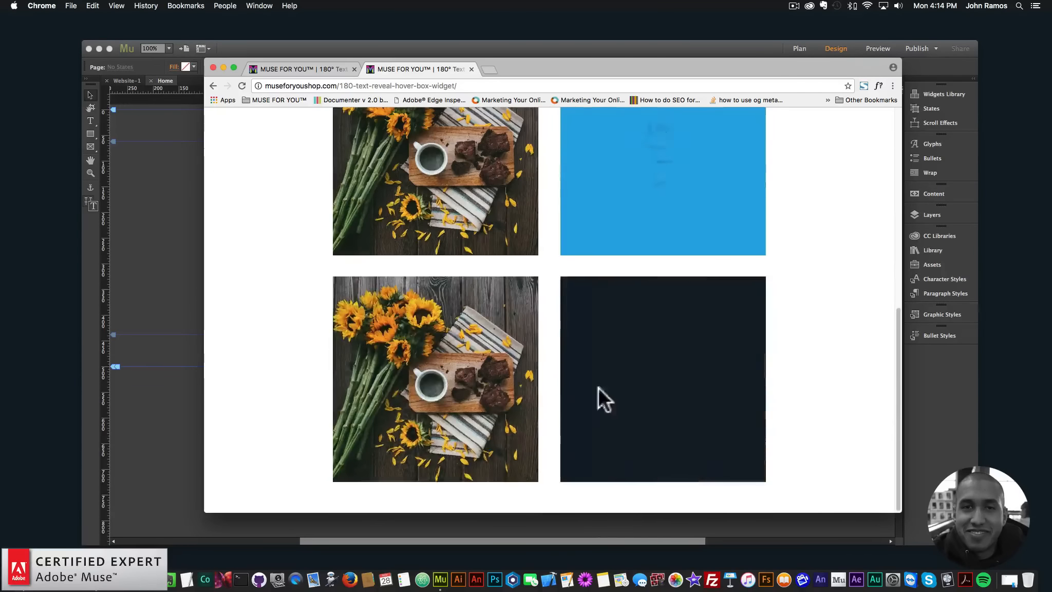
pyautogui.scroll(8, 468, 392)
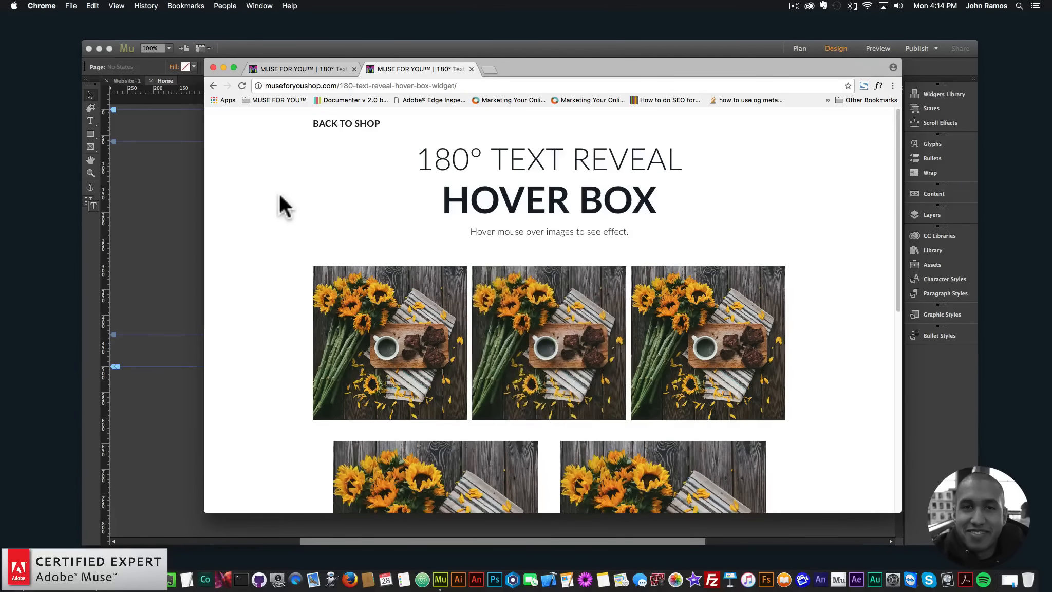
pyautogui.click(274, 48)
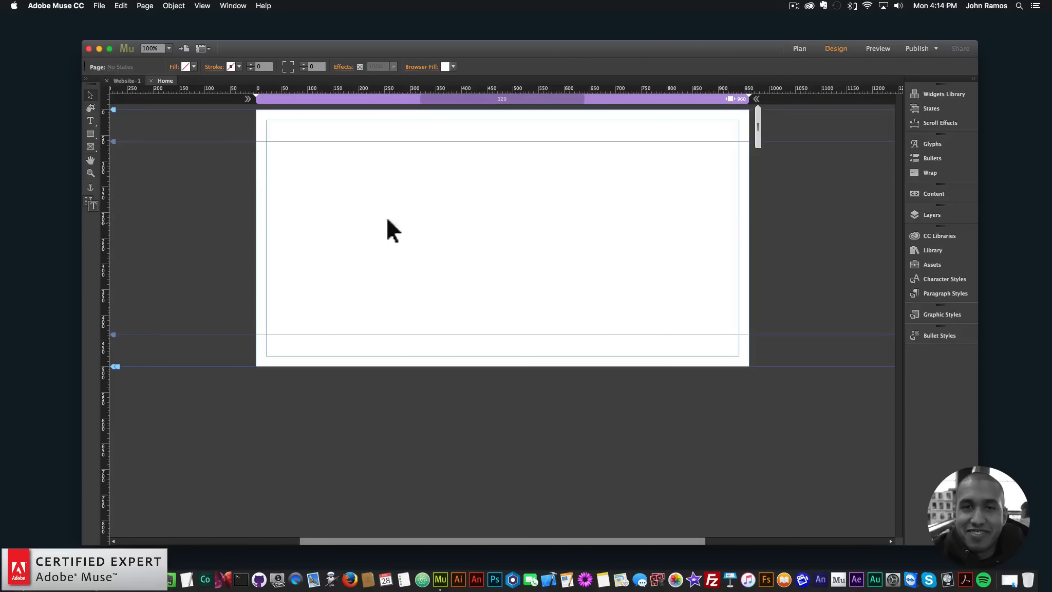
pyautogui.click(99, 5)
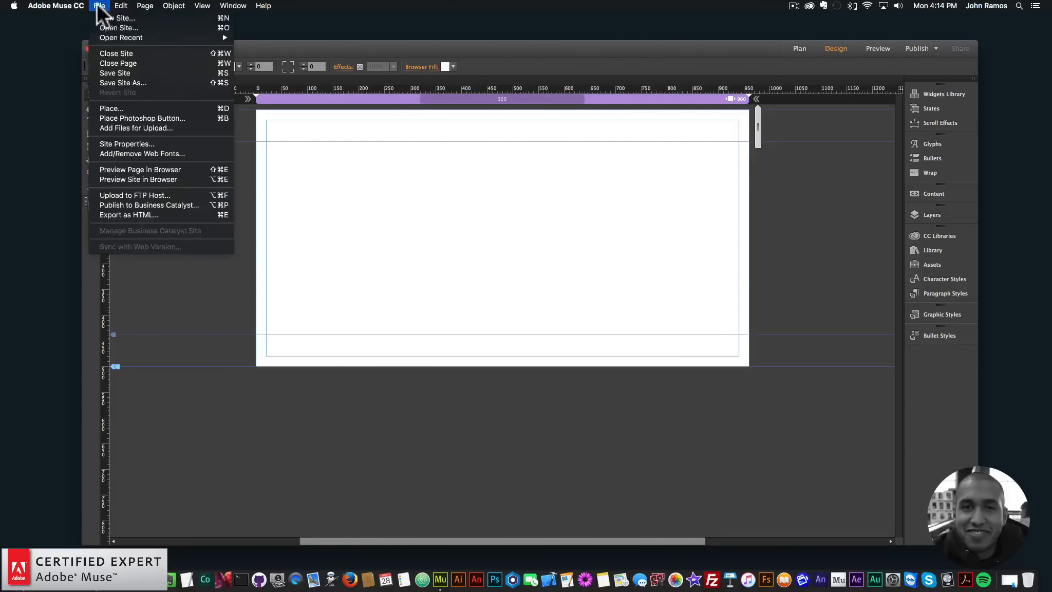
pyautogui.click(504, 179)
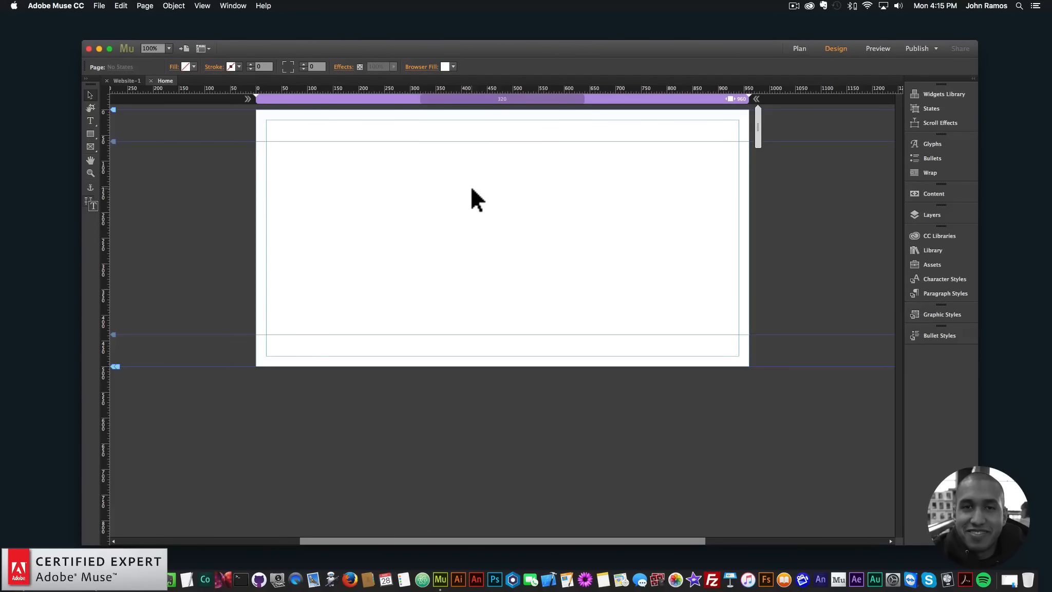
# - Switch to Chrome, open unsplash.com in a new tab and show its photos in the multi-column grid
pyautogui.click(118, 579)
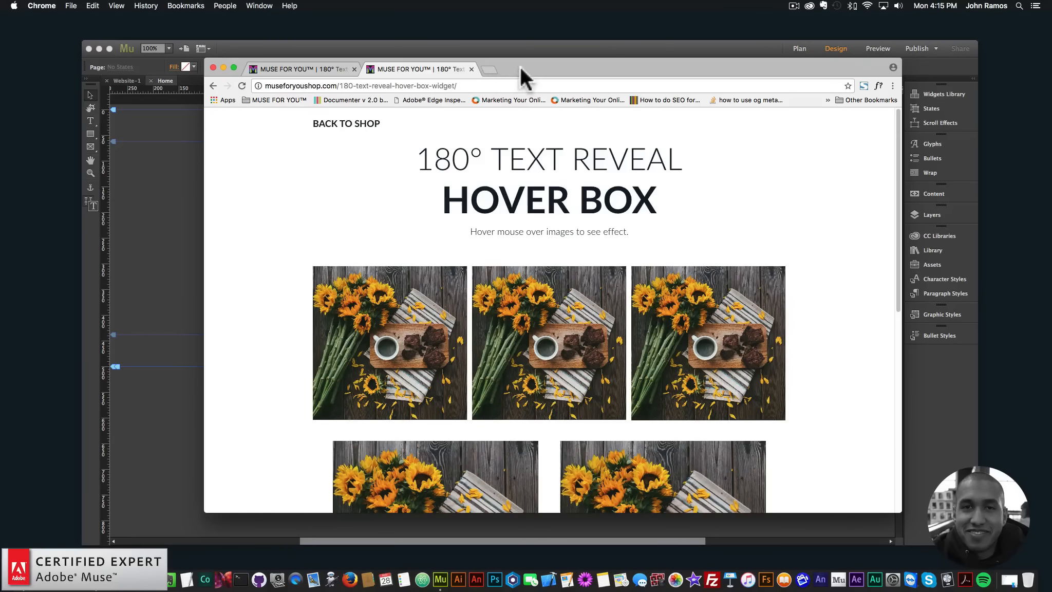
pyautogui.click(489, 71)
pyautogui.write('unpsl')
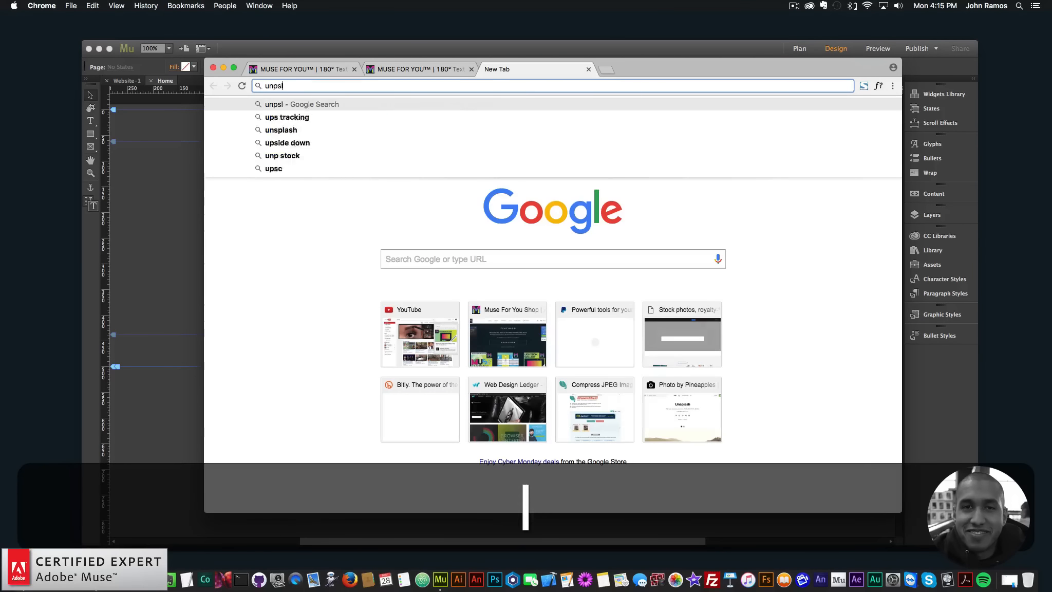
pyautogui.press('Return')
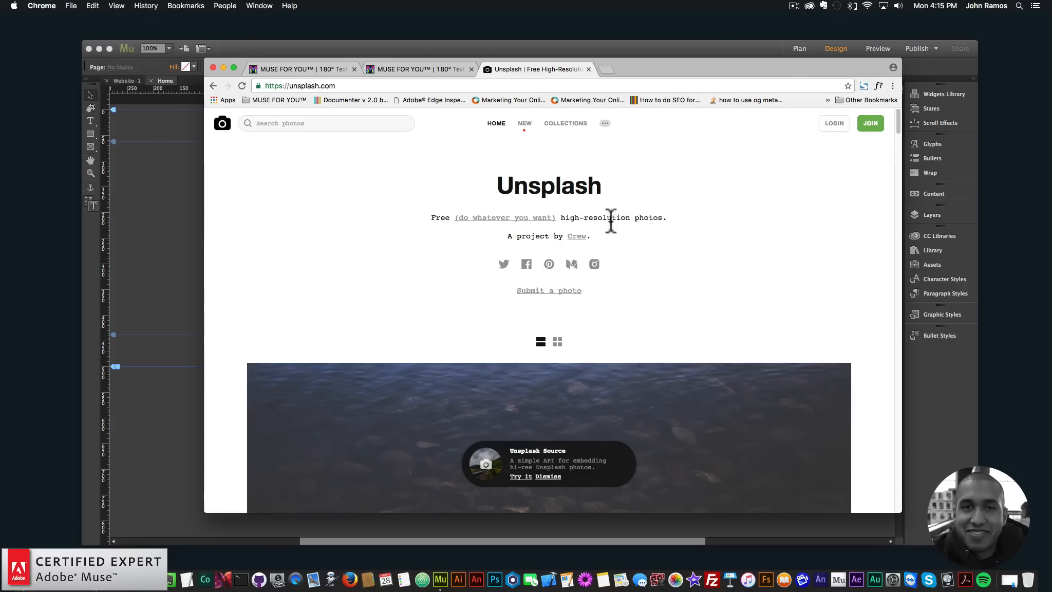
pyautogui.click(557, 341)
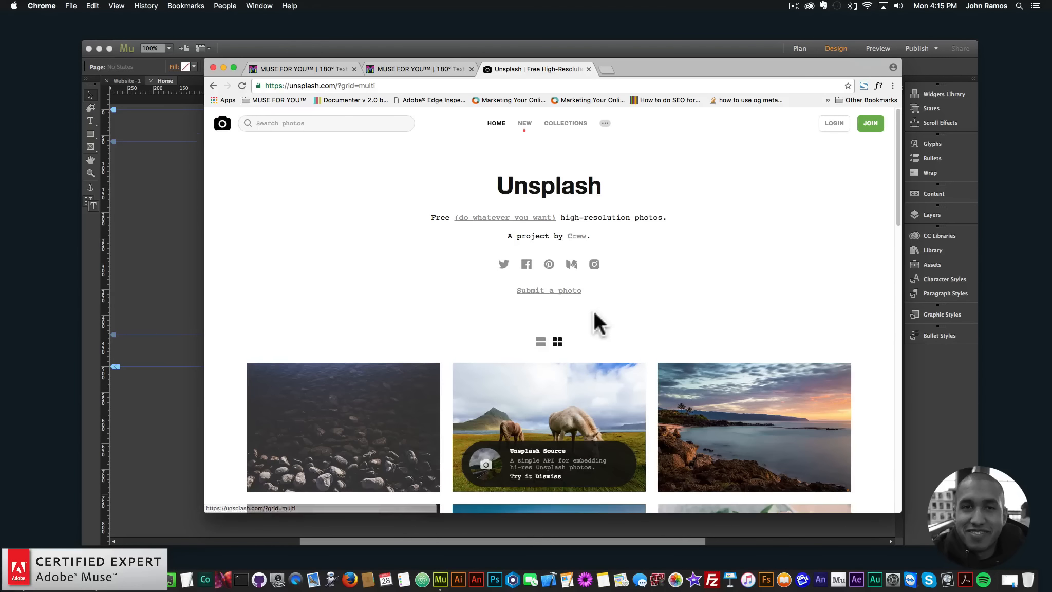
# - Browse Unsplash's newest photos and download the one with the croissant and the glass of coffee
pyautogui.click(529, 129)
pyautogui.scroll(-5, 568, 223)
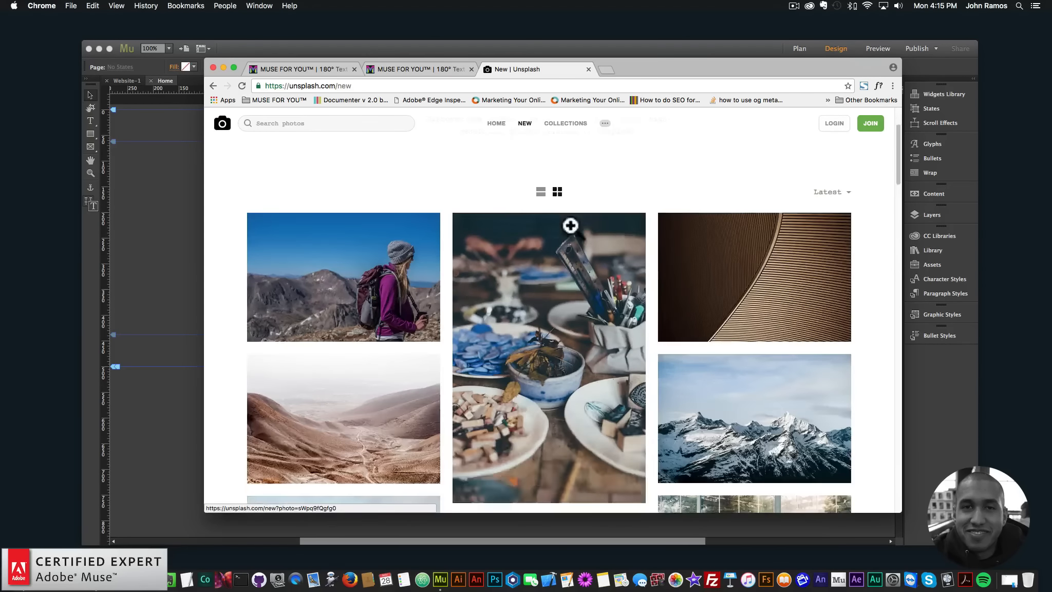
pyautogui.scroll(-1, 407, 214)
pyautogui.scroll(5, 412, 215)
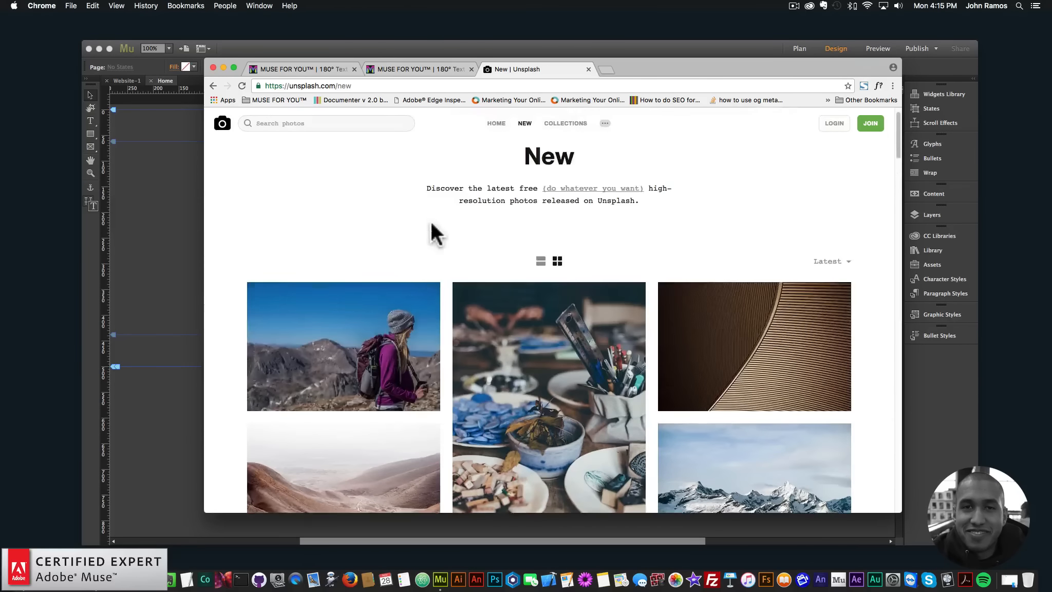
pyautogui.scroll(-6, 434, 222)
pyautogui.scroll(-3, 477, 226)
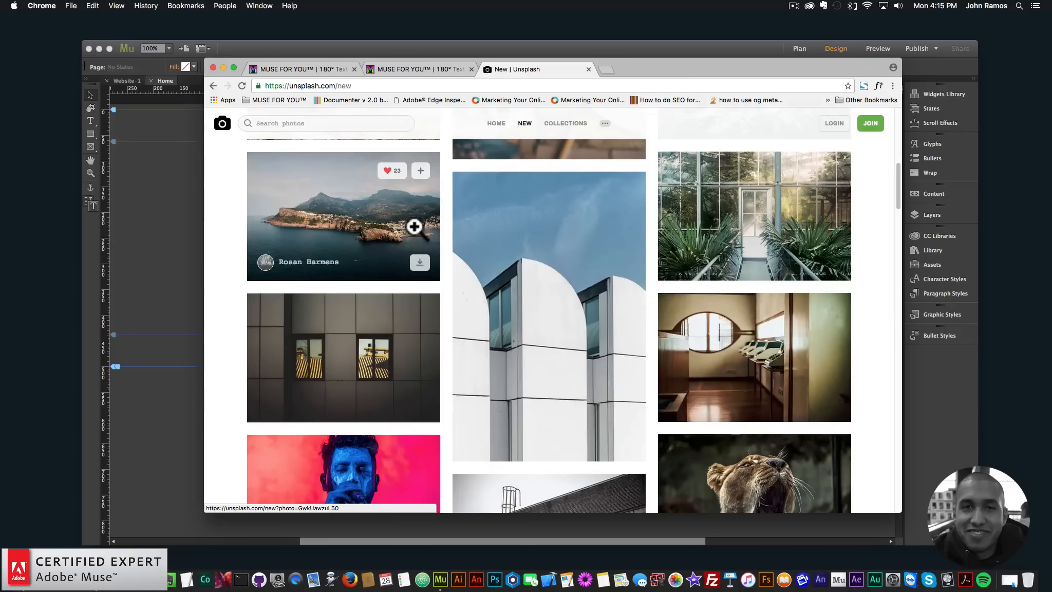
pyautogui.scroll(-2, 664, 263)
pyautogui.scroll(-15, 540, 255)
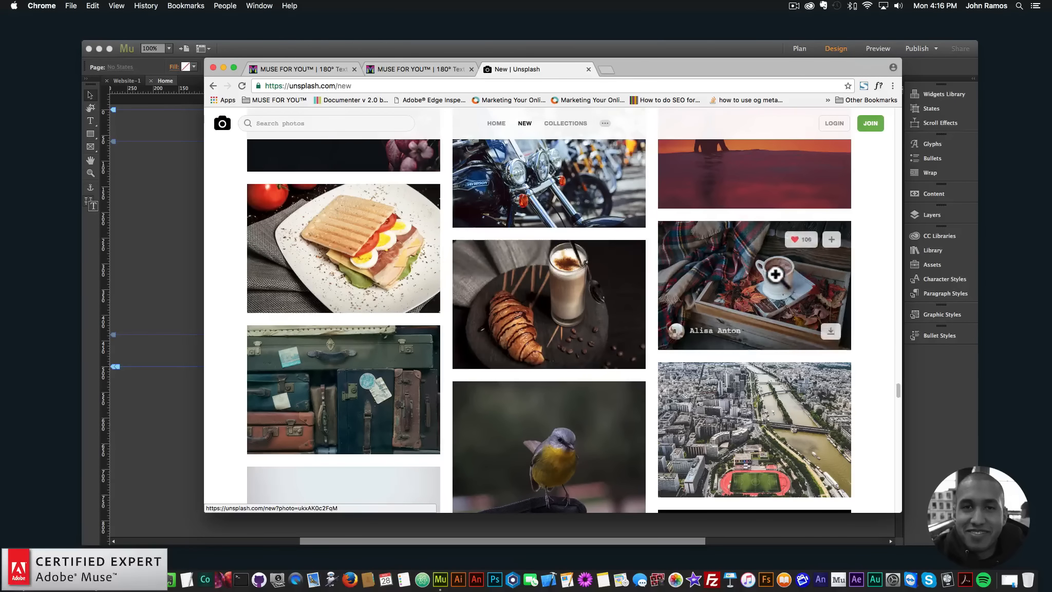
pyautogui.click(626, 353)
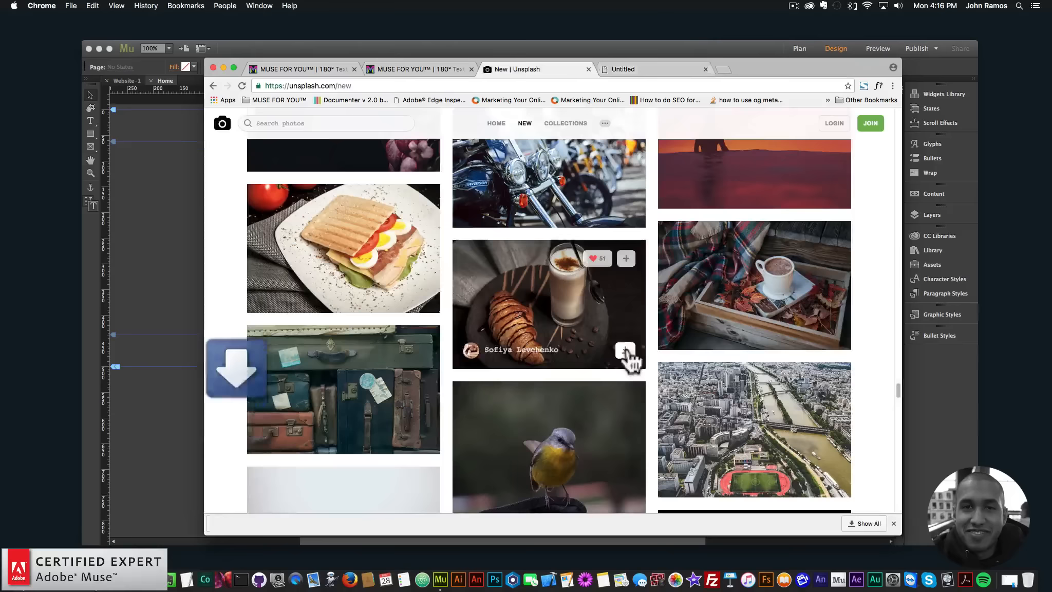
# - Download the photo of the hot chocolate cup on the wooden tray and open the images folder in Finder
pyautogui.click(832, 333)
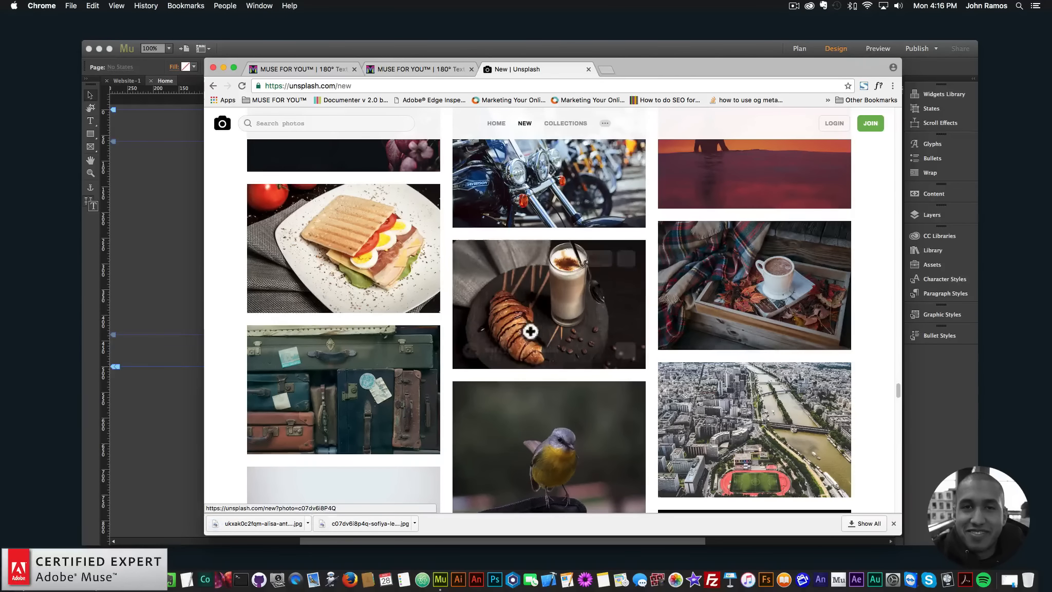
pyautogui.click(1019, 578)
pyautogui.click(360, 160)
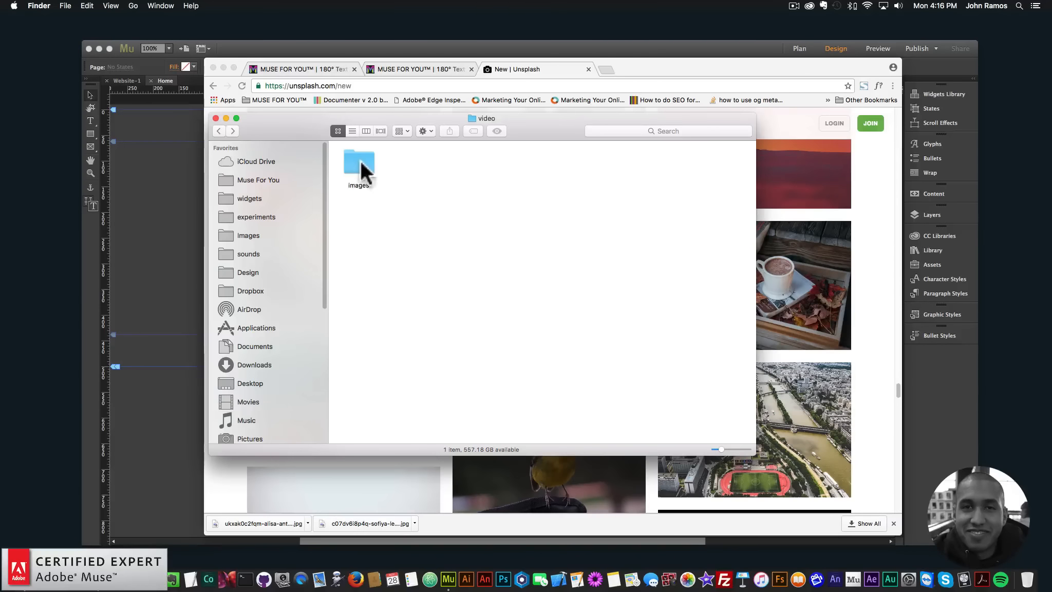
pyautogui.doubleClick(356, 175)
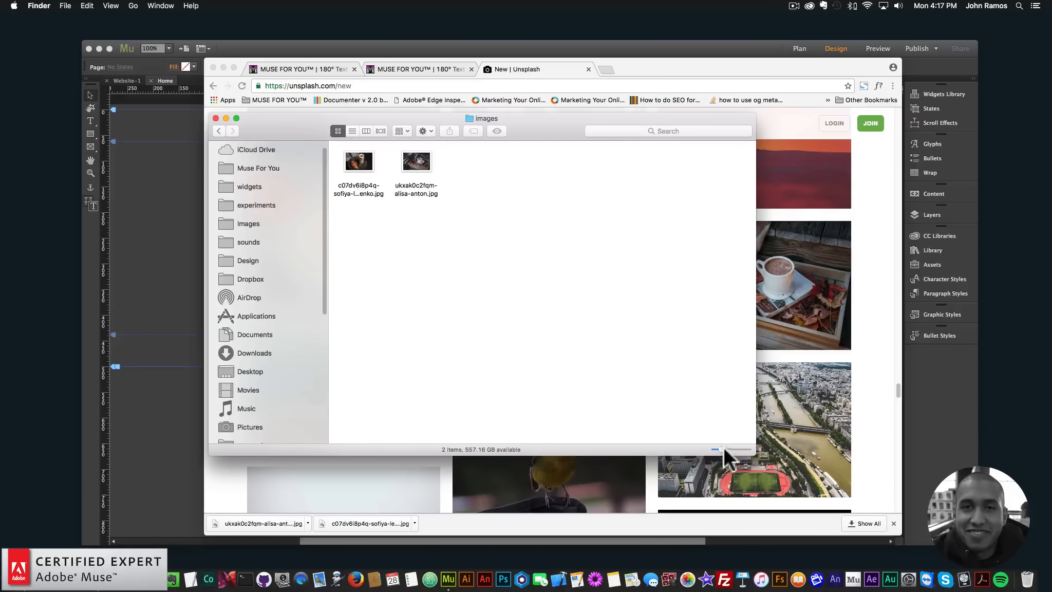
# - Enlarge the folder's thumbnails, switch the files to list view and examine the two downloaded photos' file sizes
pyautogui.moveTo(722, 447); pyautogui.dragTo(727, 445)
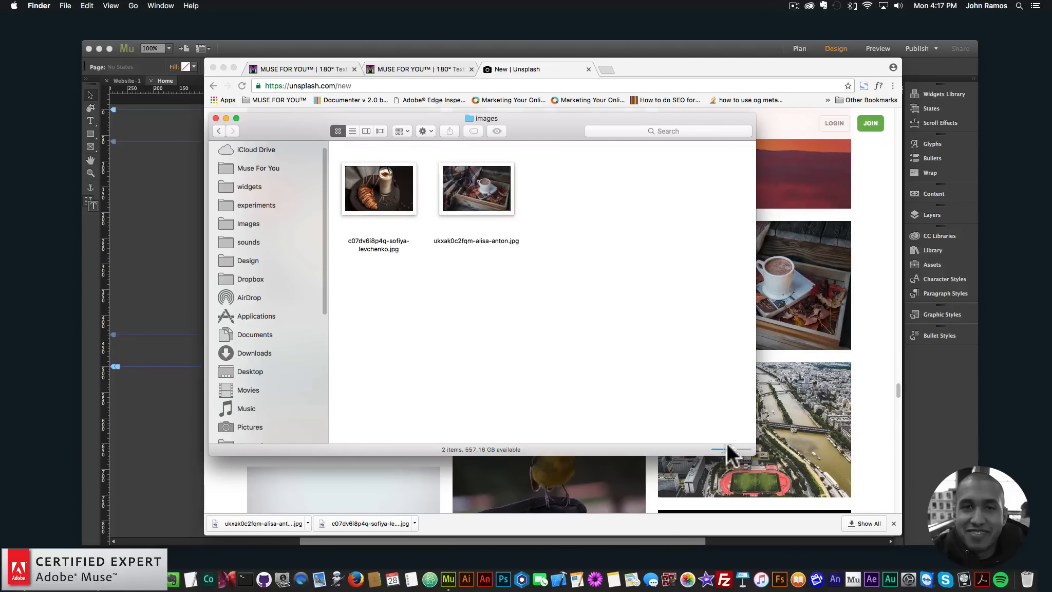
pyautogui.click(353, 129)
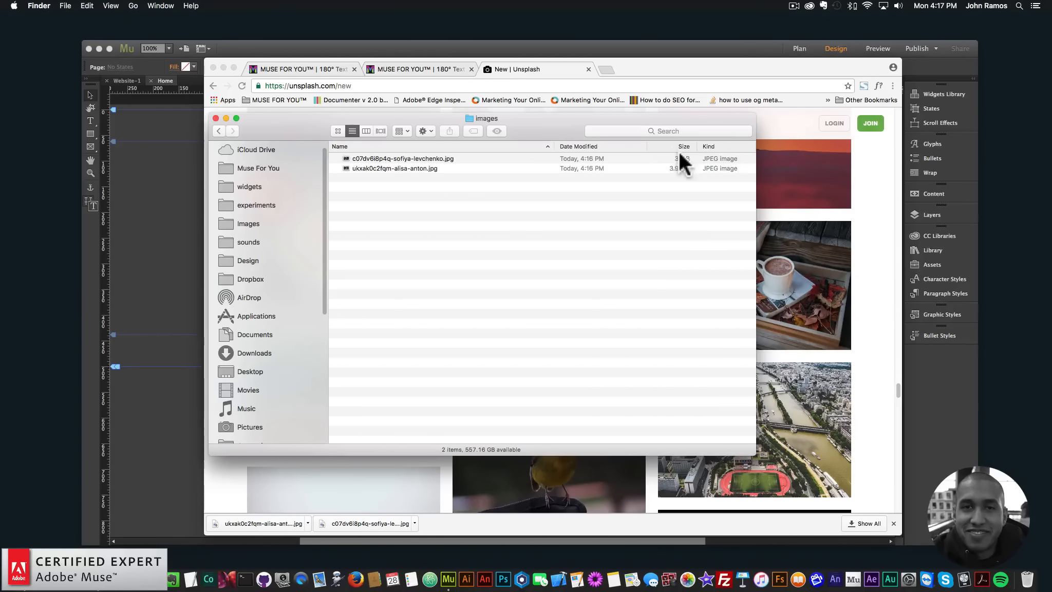
pyautogui.press('shift+super+z')
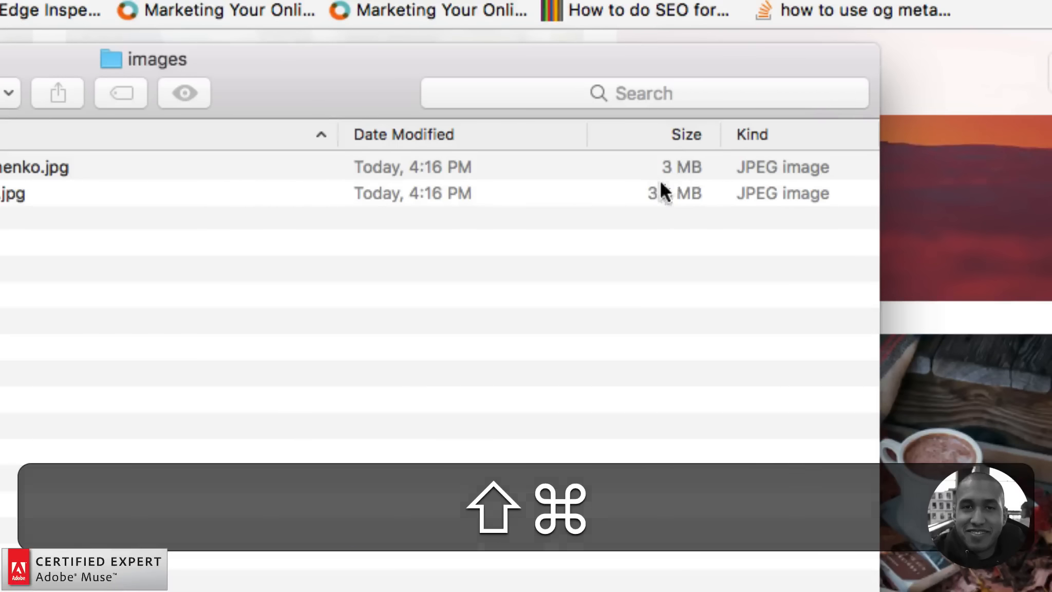
pyautogui.press('shift+super+z')
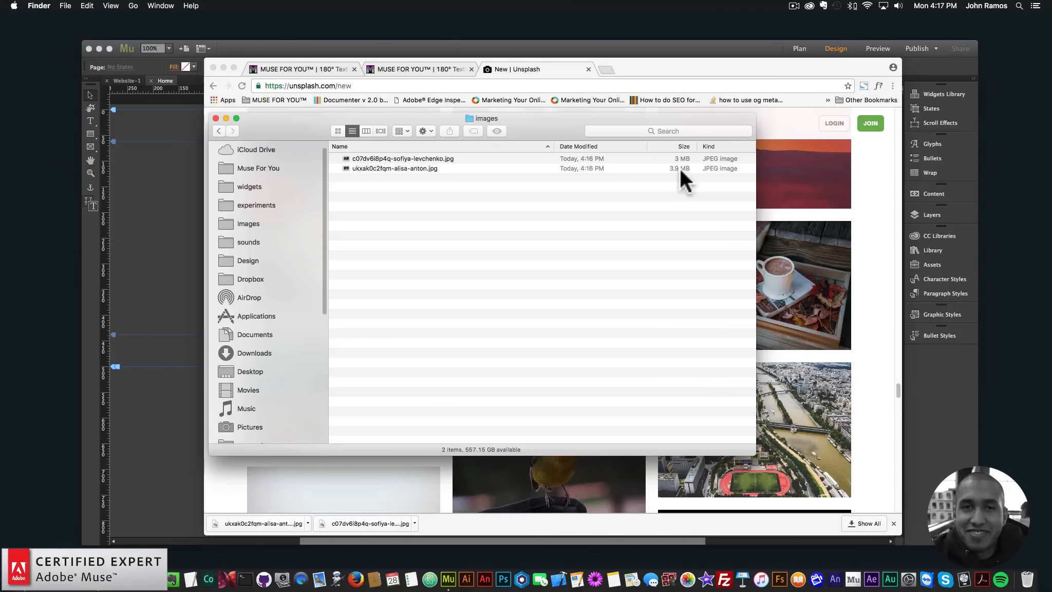
# - Return to Chrome, close the Unsplash tab and bring Adobe Muse to the front
pyautogui.click(631, 66)
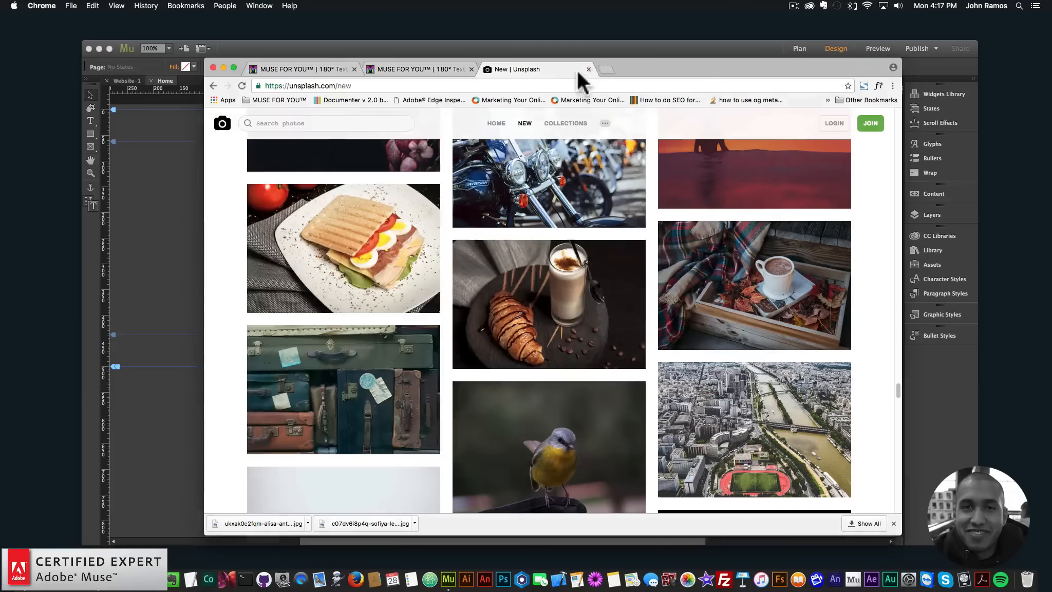
pyautogui.click(589, 68)
pyautogui.click(445, 48)
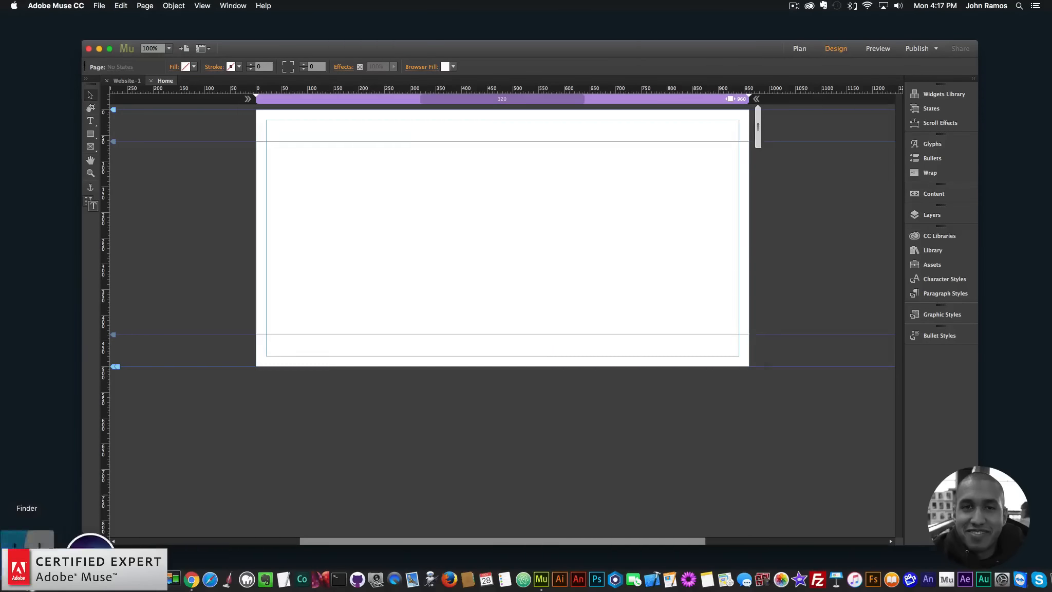
# - Open the croissant-and-coffee photo in Preview, check its pixel dimensions without changing them, and minimize the photo
pyautogui.click(39, 565)
pyautogui.doubleClick(379, 158)
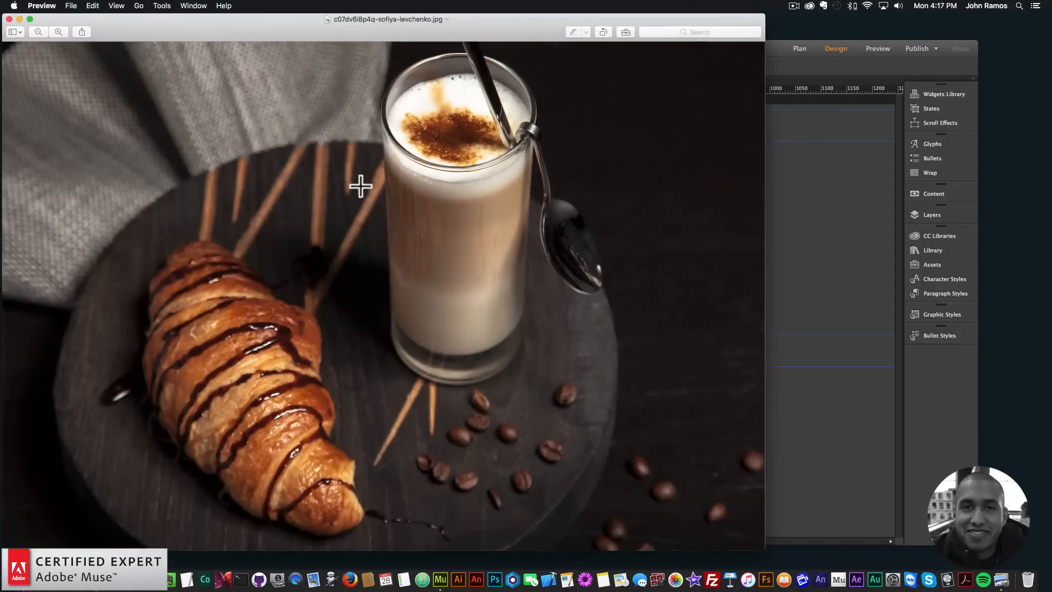
pyautogui.click(161, 6)
pyautogui.click(176, 54)
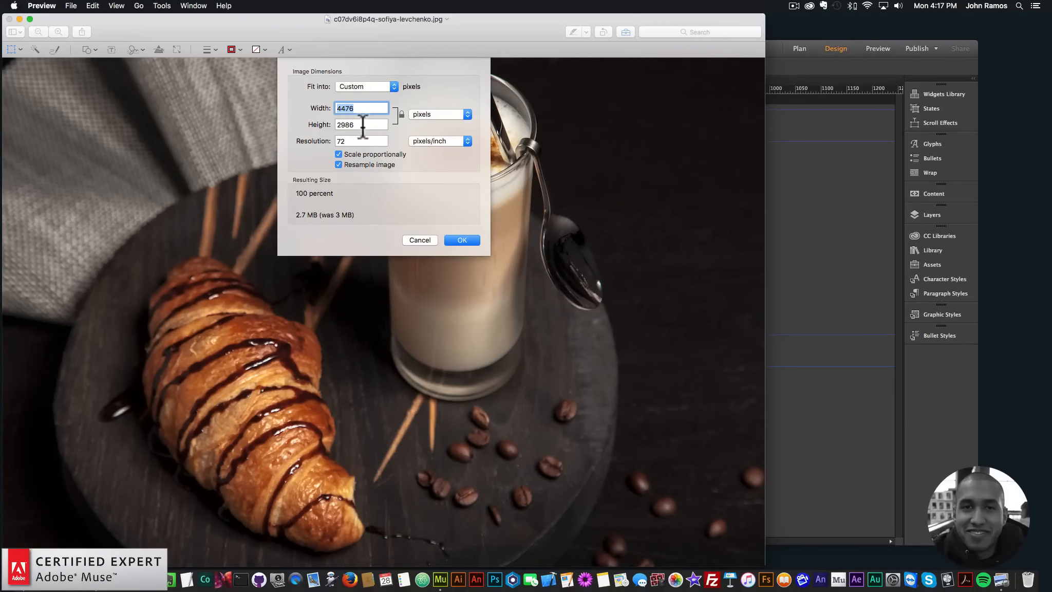
pyautogui.click(416, 242)
pyautogui.moveTo(298, 46); pyautogui.dragTo(346, 40)
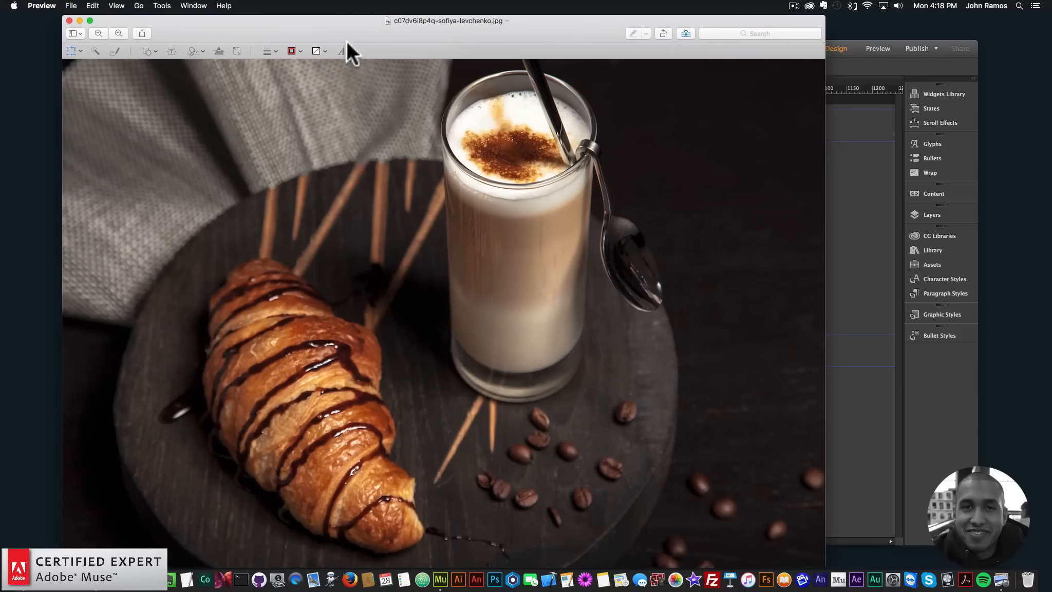
pyautogui.click(79, 20)
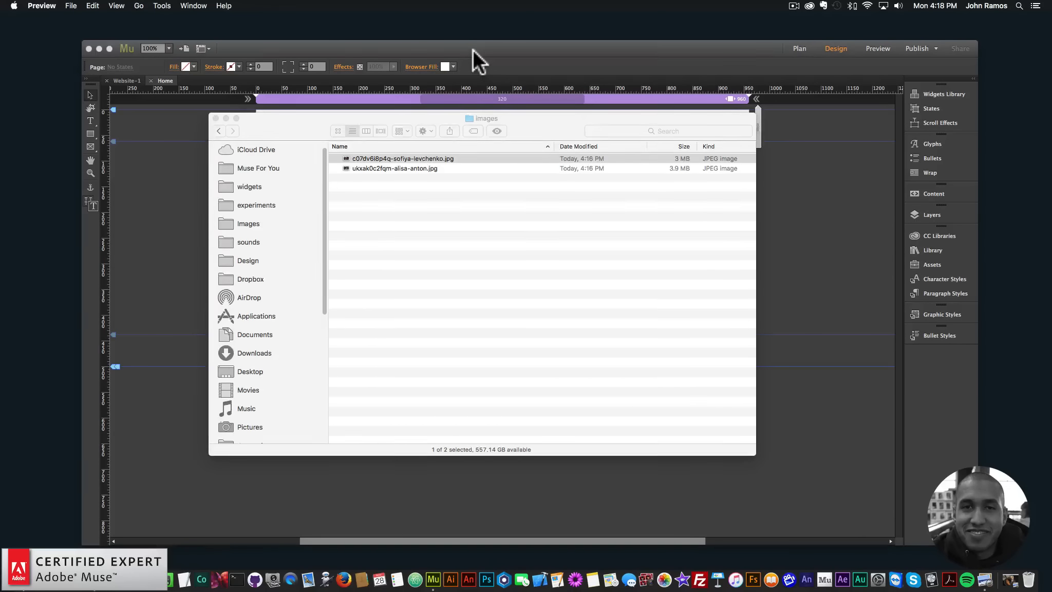
# - Switch to Adobe Muse and search the Library for "180" to find the 180° Text Reveal Hover Box Widget
pyautogui.click(472, 50)
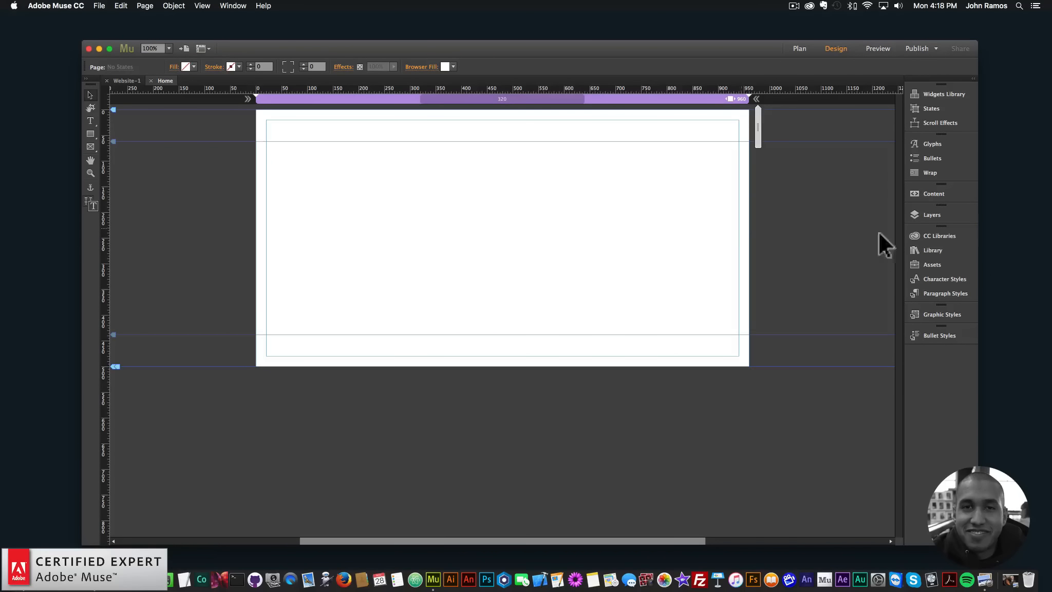
pyautogui.click(930, 249)
pyautogui.click(698, 299)
pyautogui.write('1')
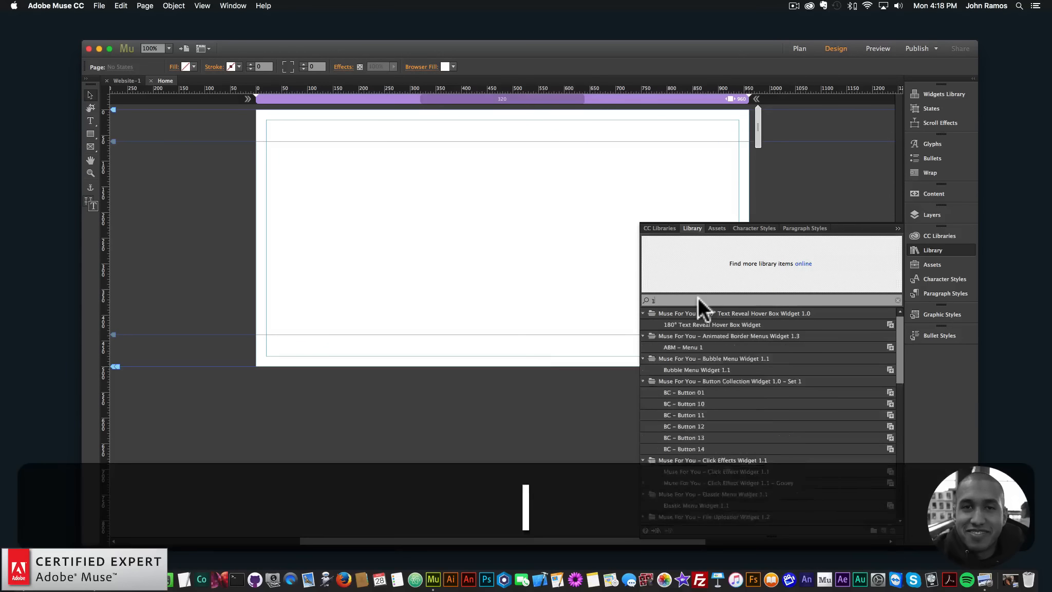
pyautogui.write('80')
pyautogui.click(695, 326)
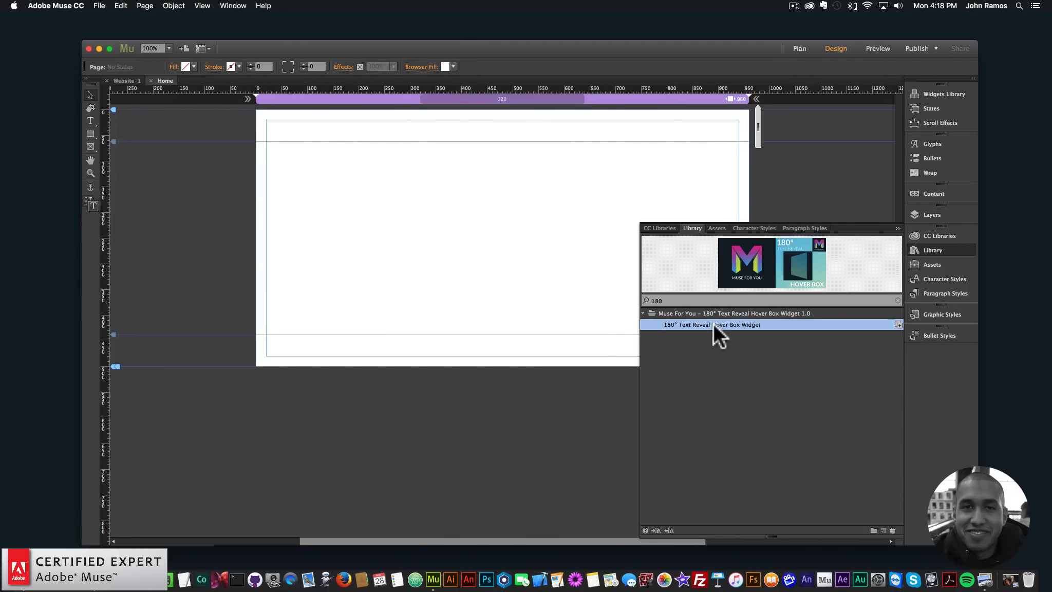
# - Place the 180° Text Reveal Hover Box Widget on the Home page at about X 220, Y 153, and collapse the Library panel
pyautogui.moveTo(713, 323); pyautogui.dragTo(368, 186)
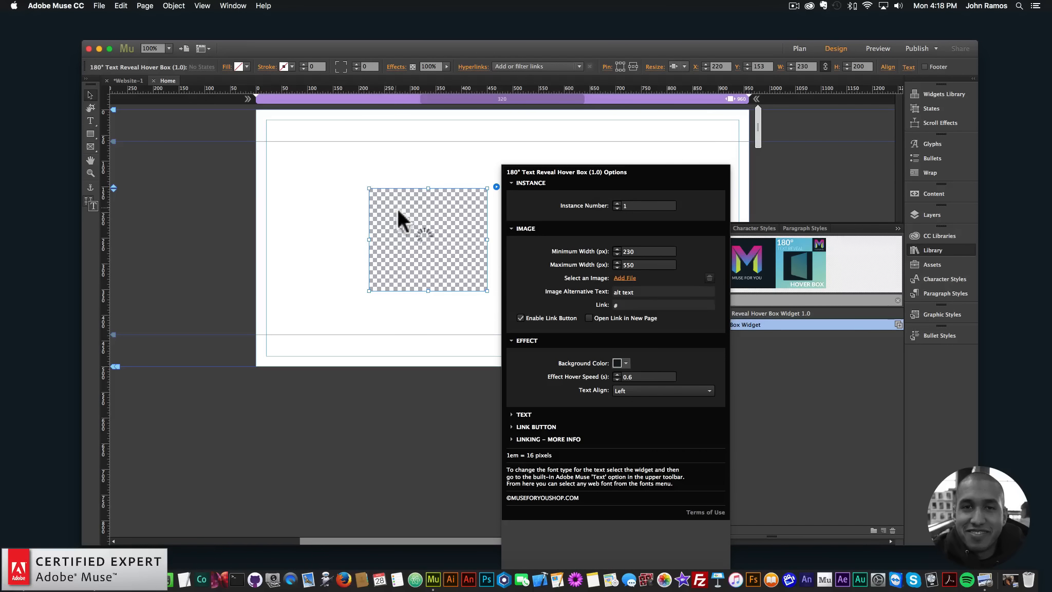
pyautogui.click(409, 229)
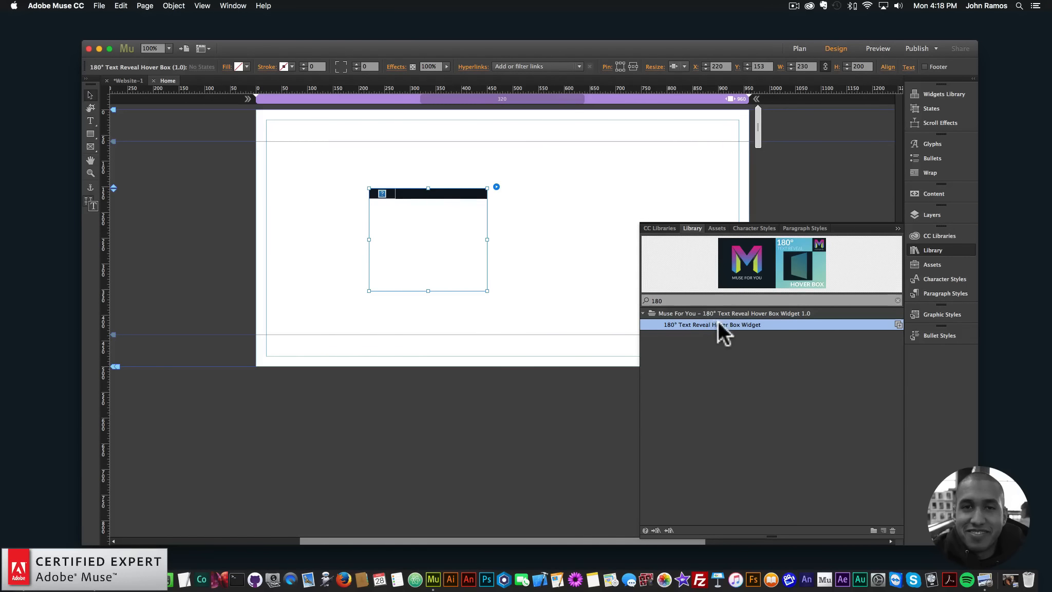
pyautogui.click(234, 5)
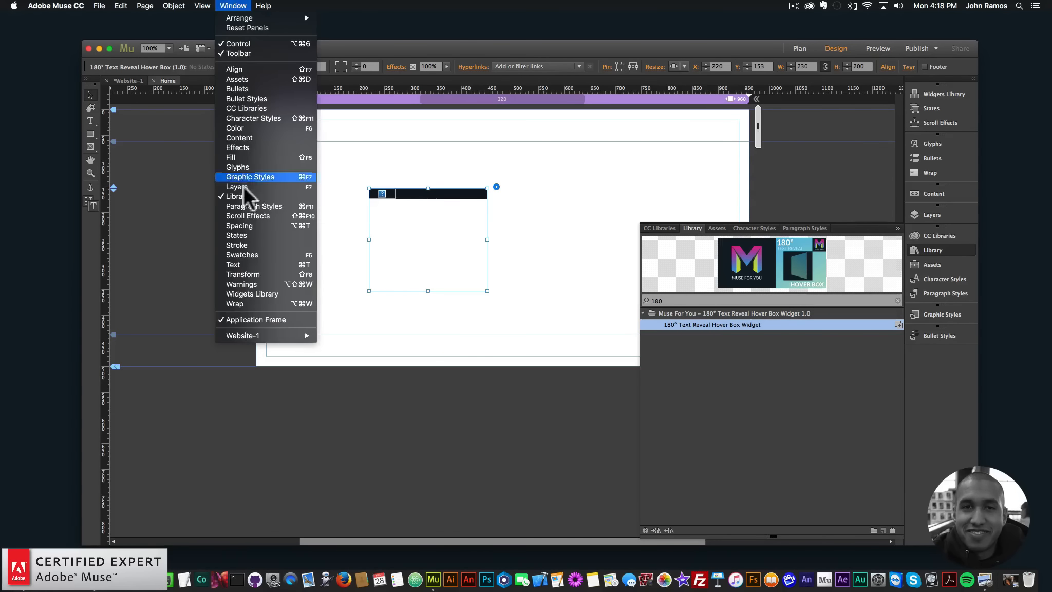
pyautogui.click(457, 227)
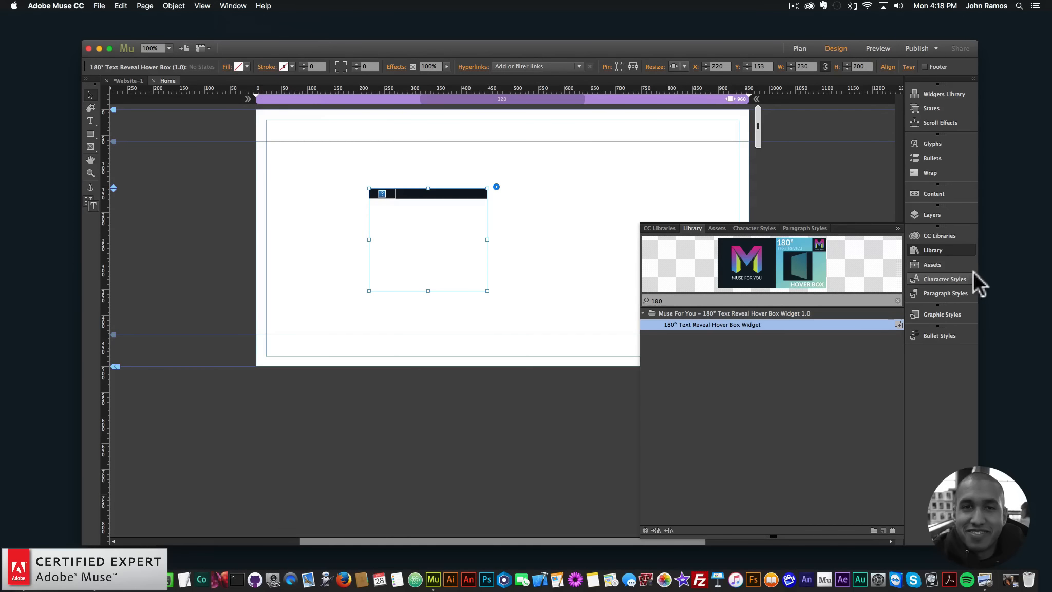
pyautogui.click(947, 250)
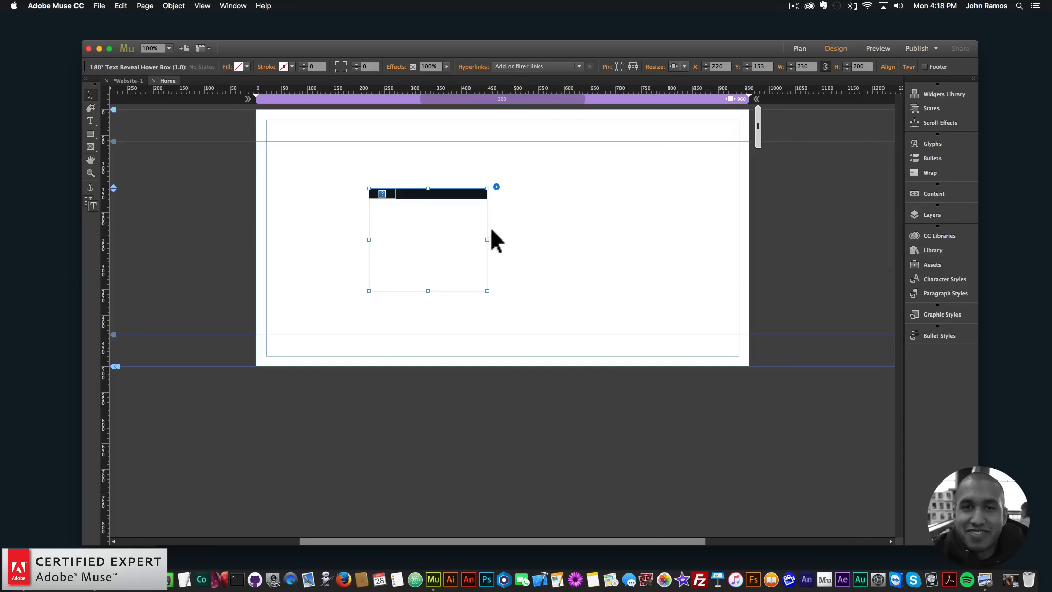
# - Open the hover box widget's options and assign the downloaded croissant-and-coffee photo as its image
pyautogui.click(495, 186)
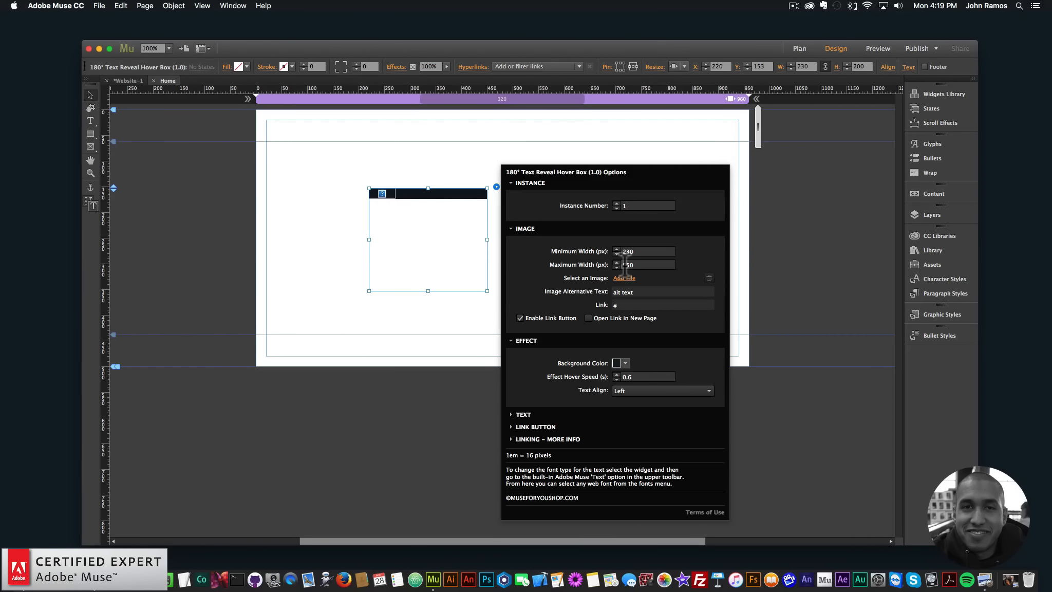
pyautogui.doubleClick(639, 263)
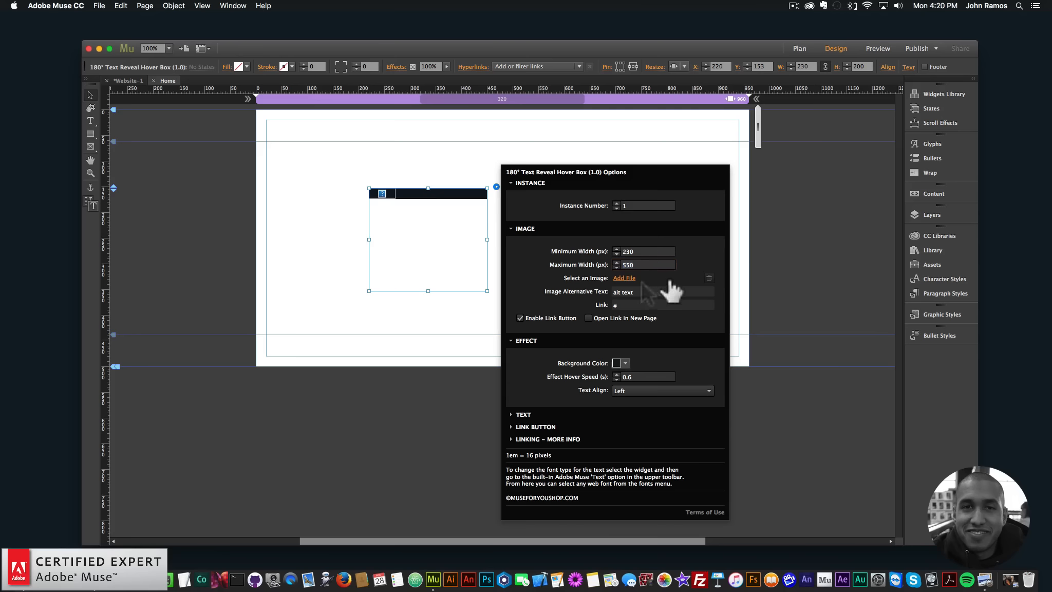
pyautogui.click(624, 278)
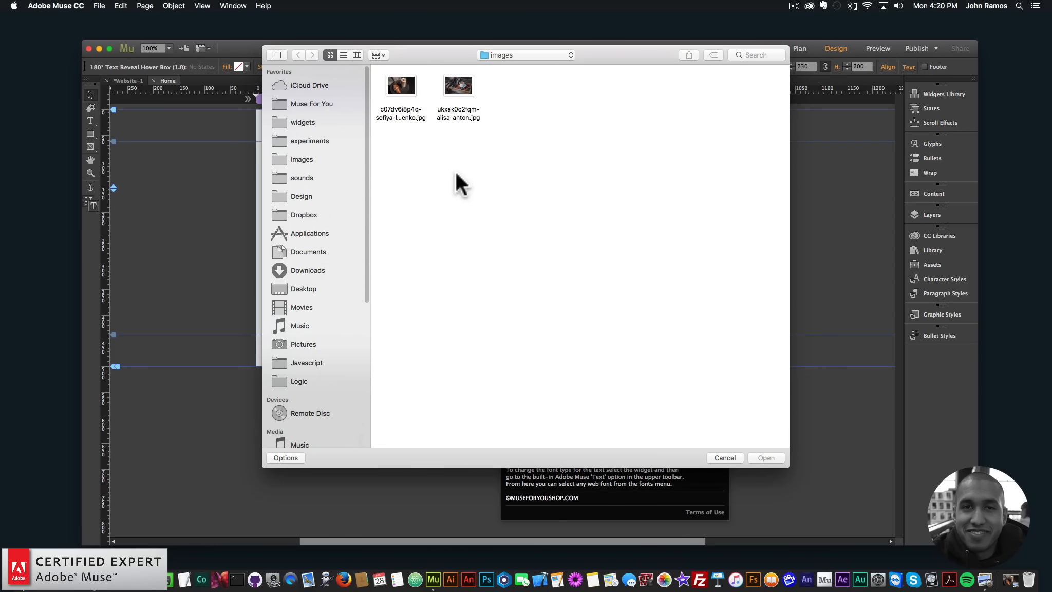
pyautogui.doubleClick(402, 84)
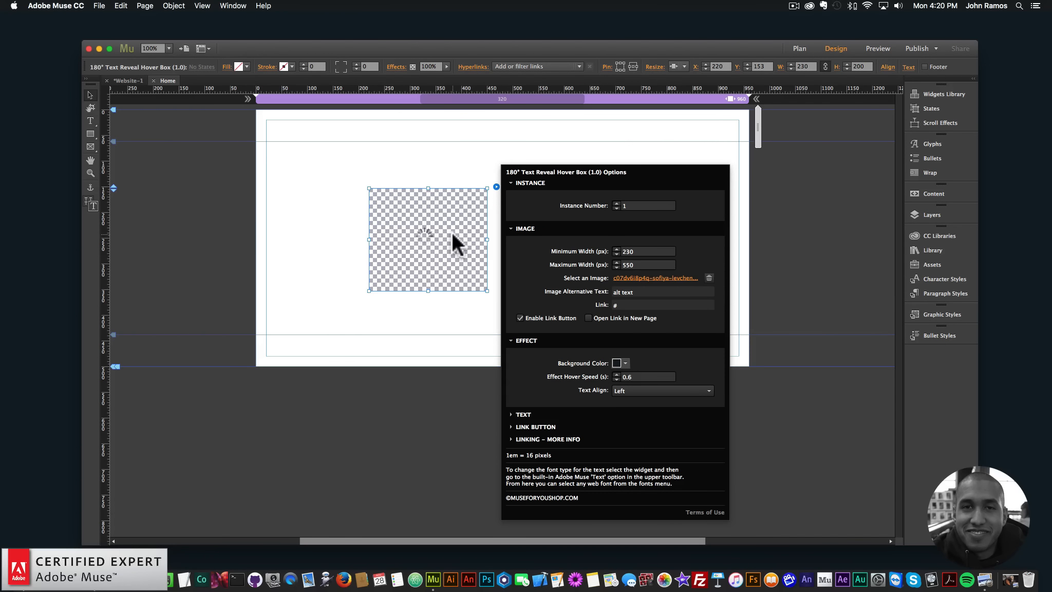
# - Enlarge the hover box widget on the page to about 483 by 322 pixels and deselect it
pyautogui.click(481, 239)
pyautogui.moveTo(487, 239); pyautogui.dragTo(628, 238)
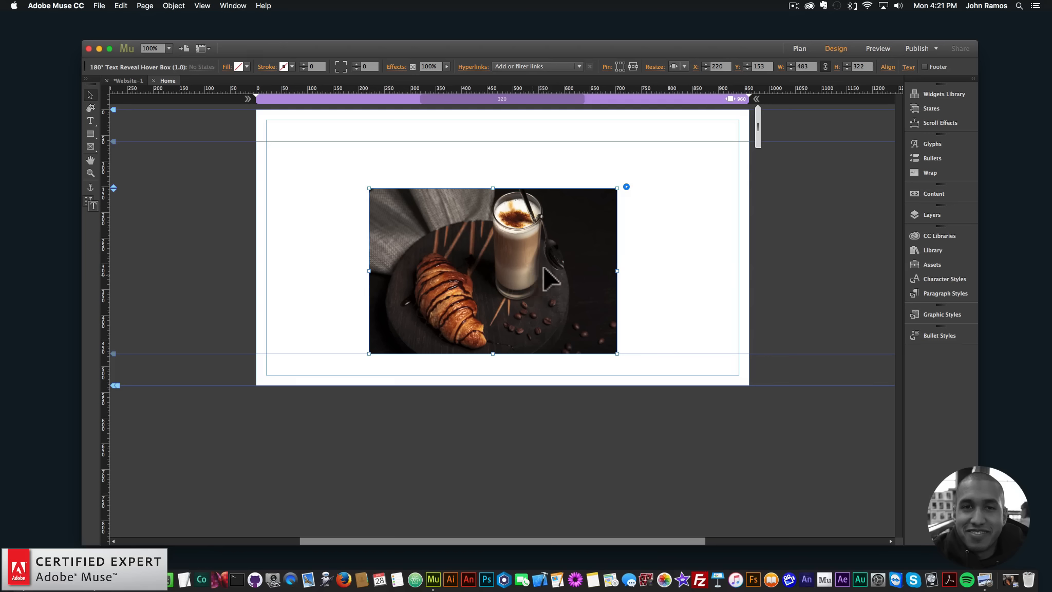
pyautogui.click(651, 245)
pyautogui.click(589, 245)
pyautogui.click(635, 254)
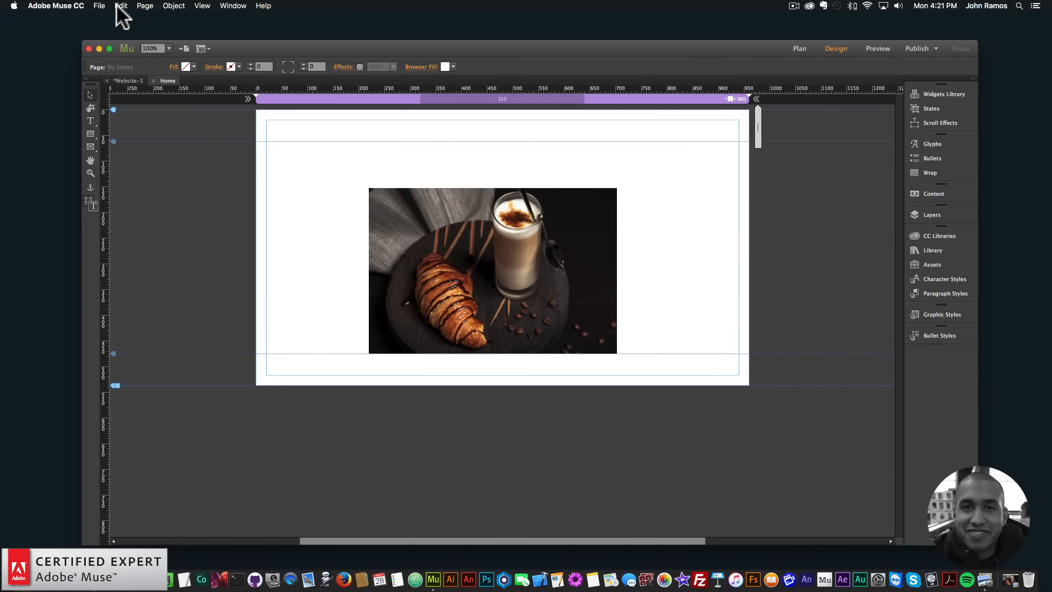
# - Preview the page in the browser, examine the widget's hover effect over the photo, and return to Adobe Muse
pyautogui.click(99, 6)
pyautogui.click(129, 170)
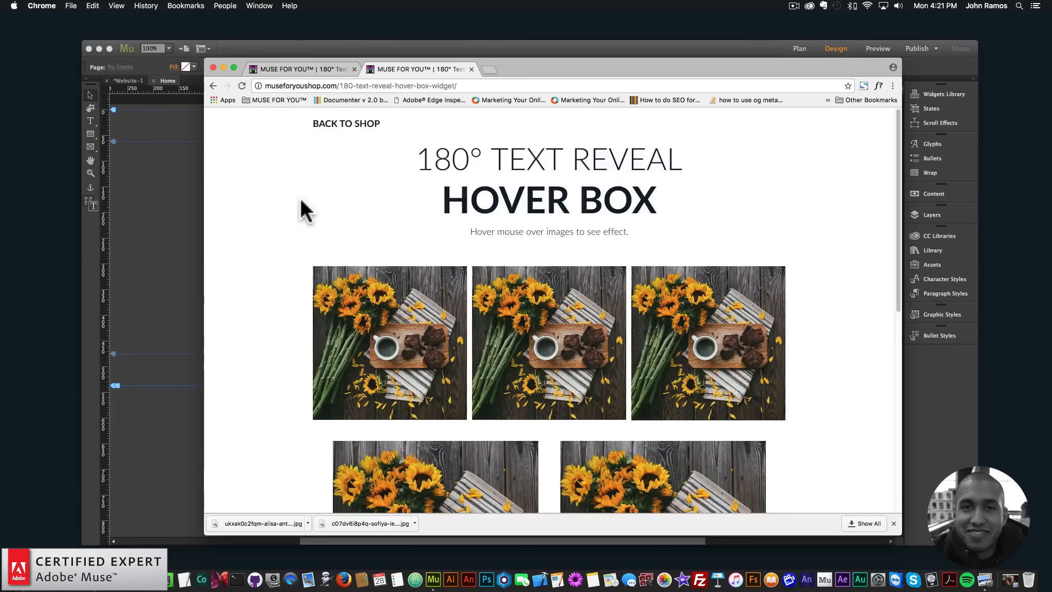
pyautogui.moveTo(600, 263)
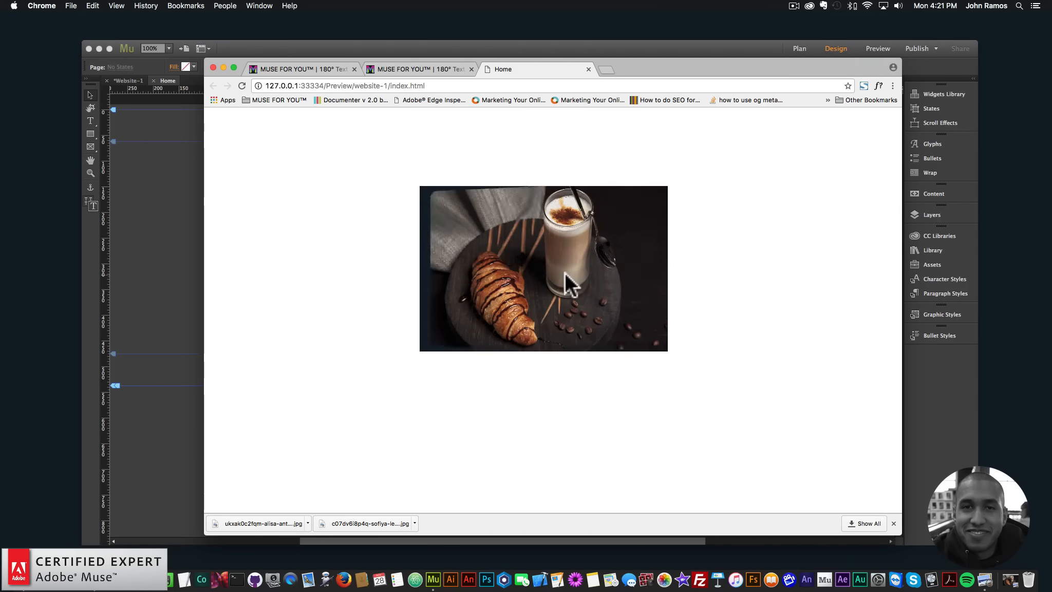
pyautogui.moveTo(564, 272)
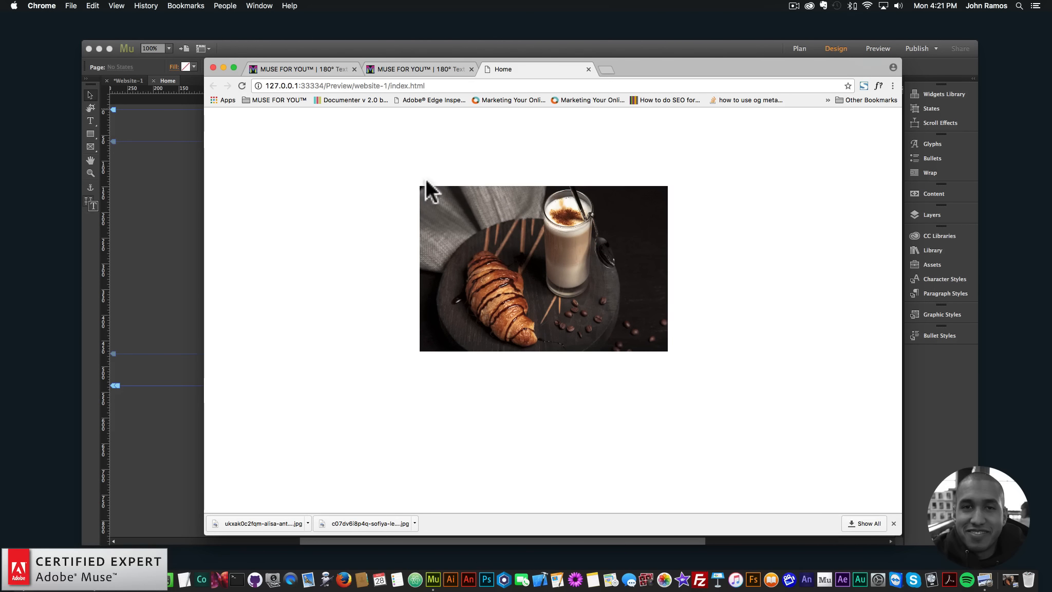
pyautogui.click(181, 169)
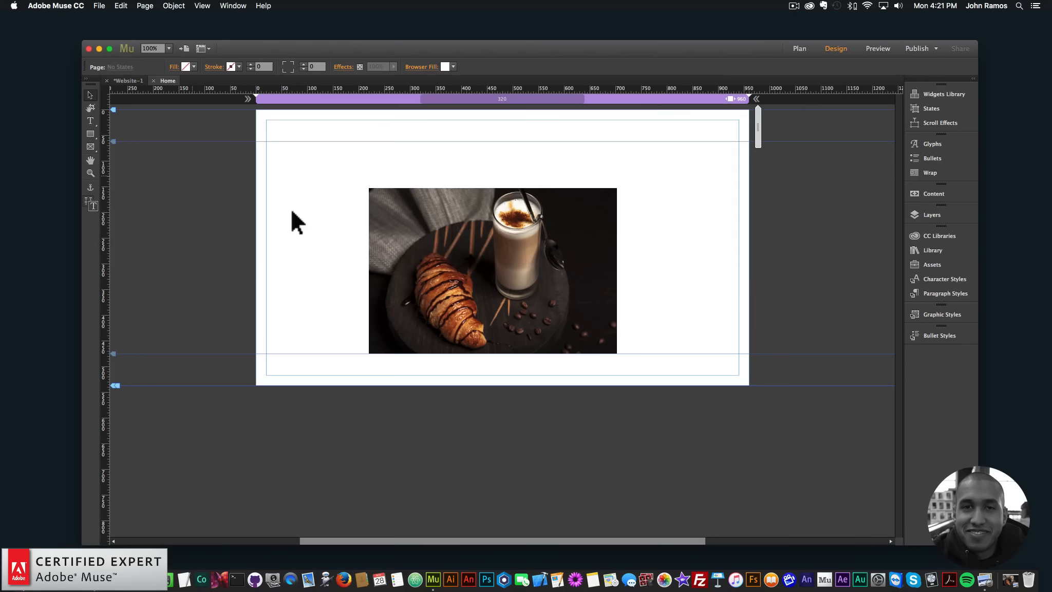
pyautogui.click(231, 293)
# - Switch to Chrome, open birme.net in a new tab and reposition the browser window
pyautogui.click(95, 578)
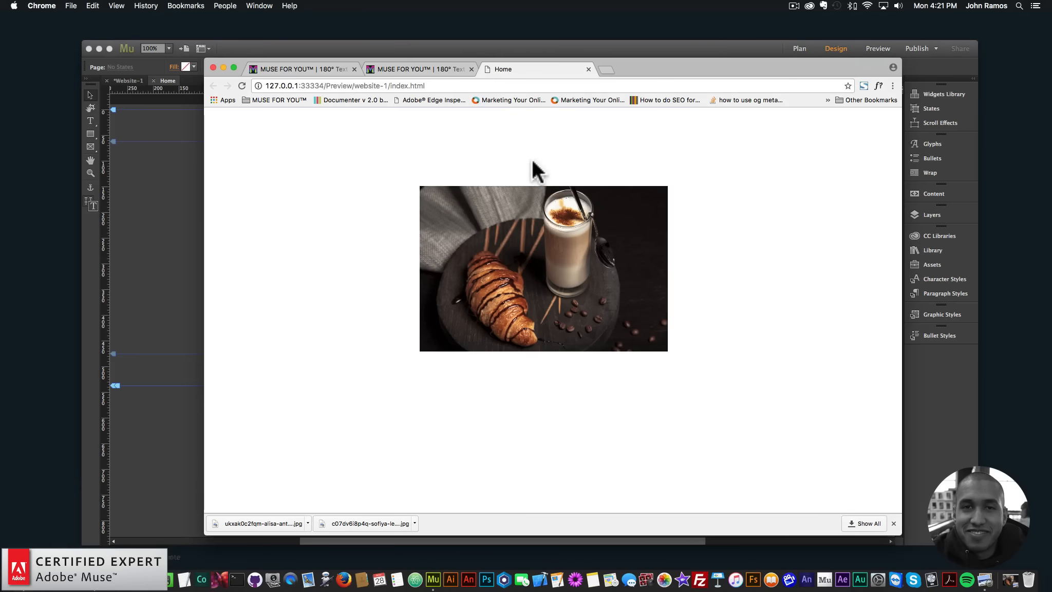
pyautogui.click(604, 70)
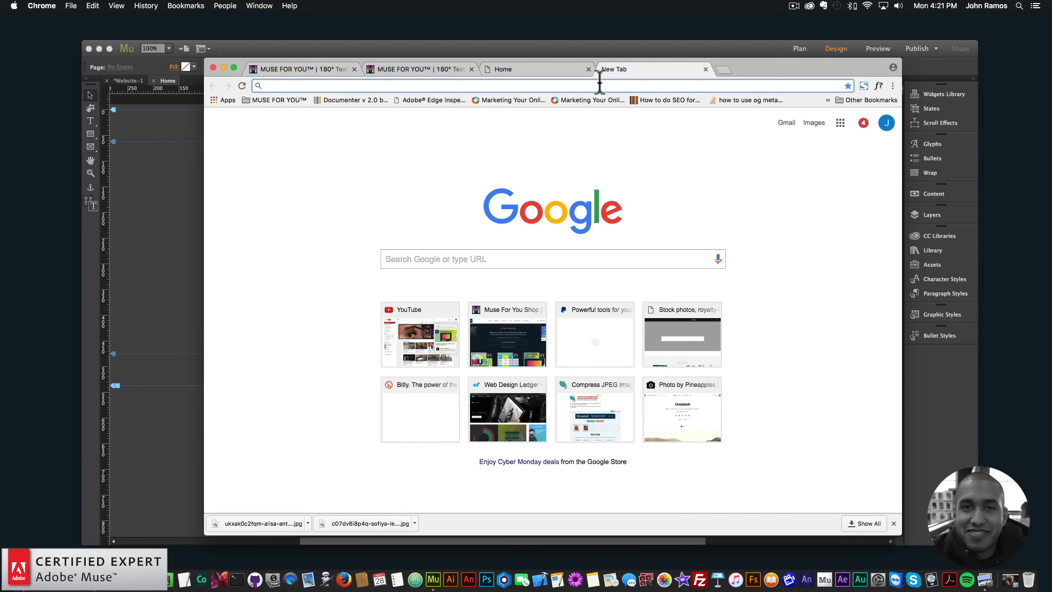
pyautogui.write('birme.net')
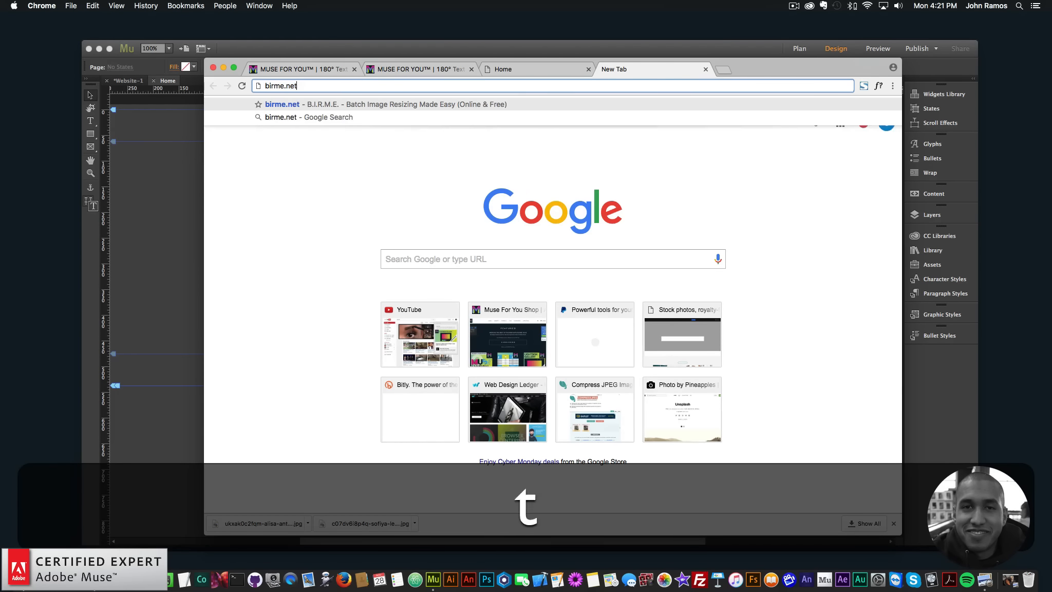
pyautogui.press('Return')
pyautogui.moveTo(719, 70); pyautogui.dragTo(665, 42)
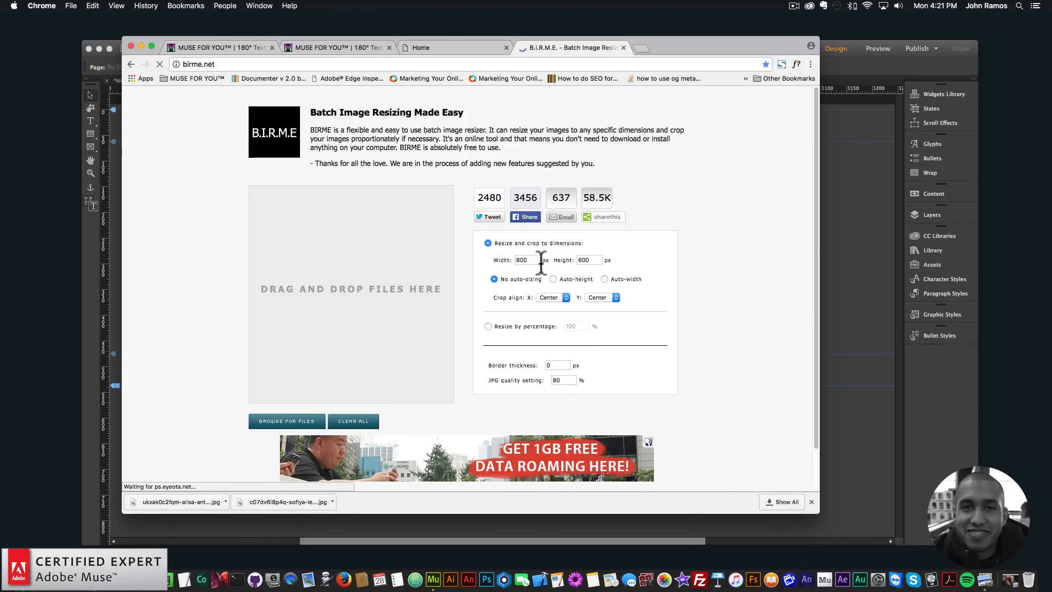
# - Set the resize dimensions to 500 px width and 500 px height with a JPG quality of 100%
pyautogui.moveTo(536, 260); pyautogui.dragTo(514, 259)
pyautogui.write('500')
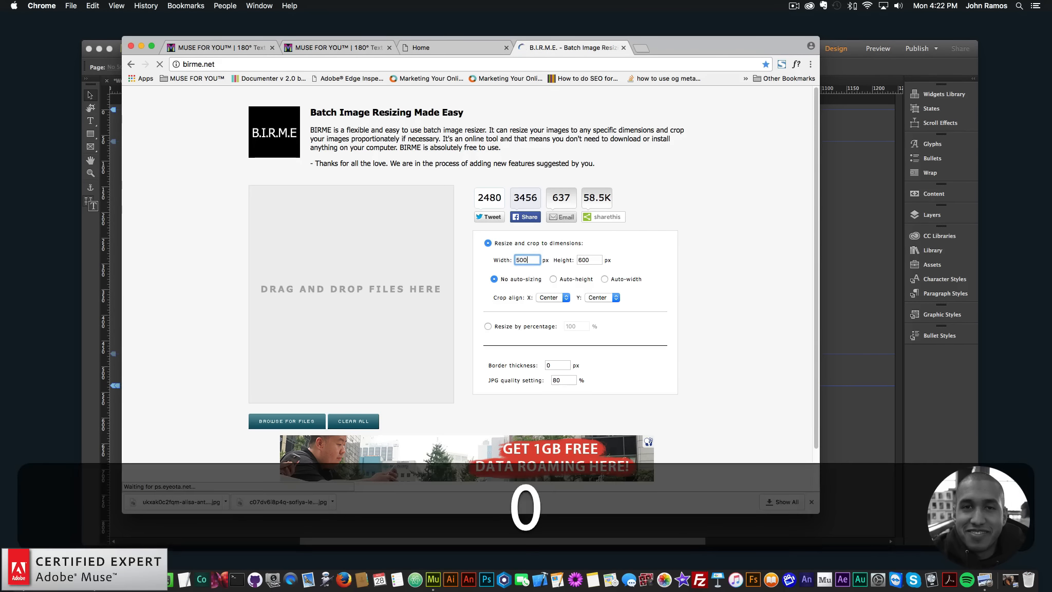
pyautogui.press('Tab')
pyautogui.write('500')
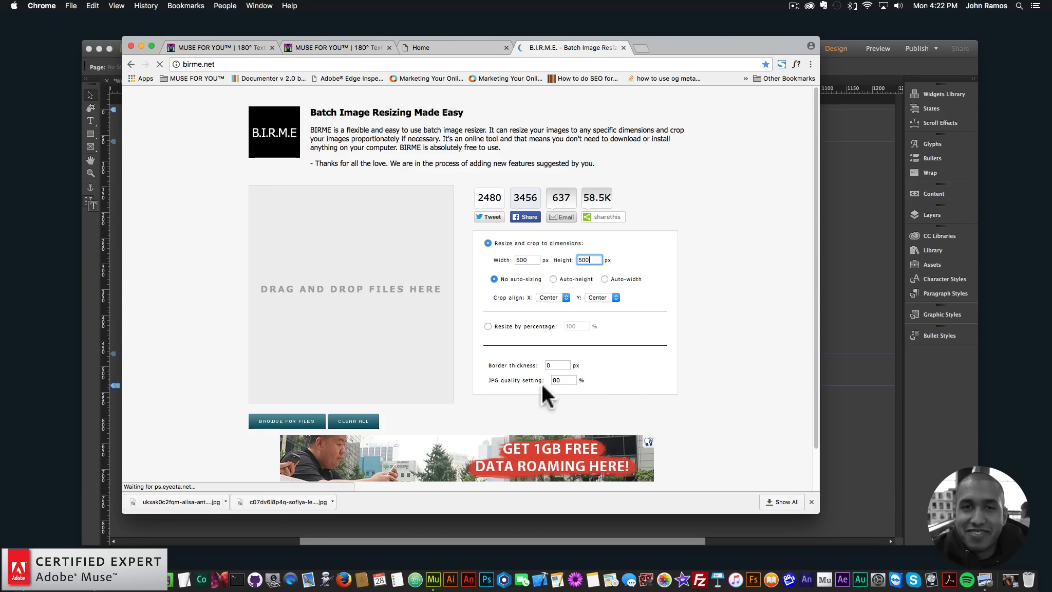
pyautogui.doubleClick(556, 380)
pyautogui.write('00')
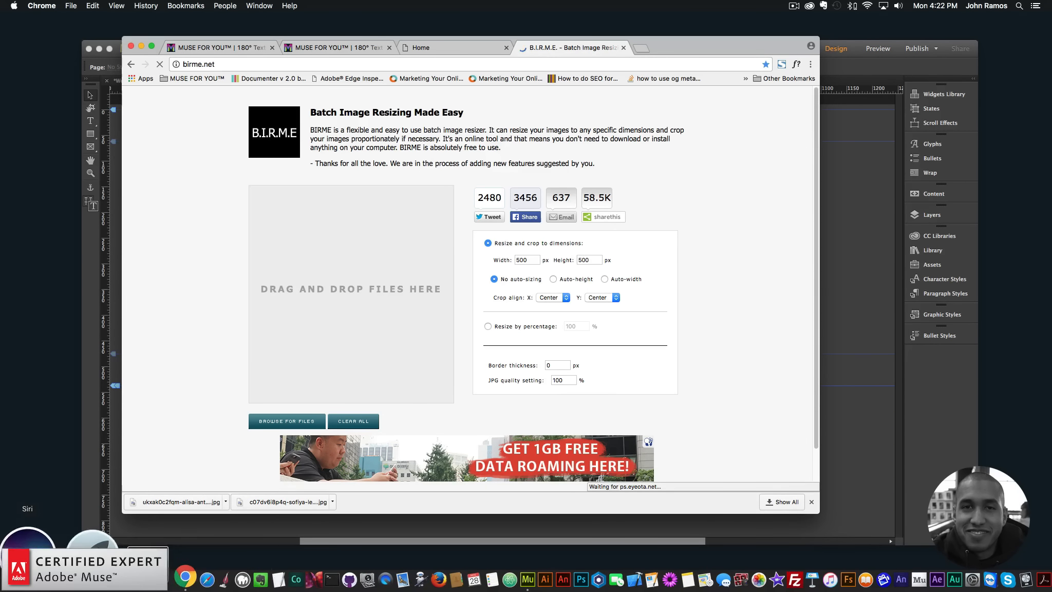
# - Switch to Finder and add both photos from the images folder to the BIRME drop area in Chrome
pyautogui.click(24, 574)
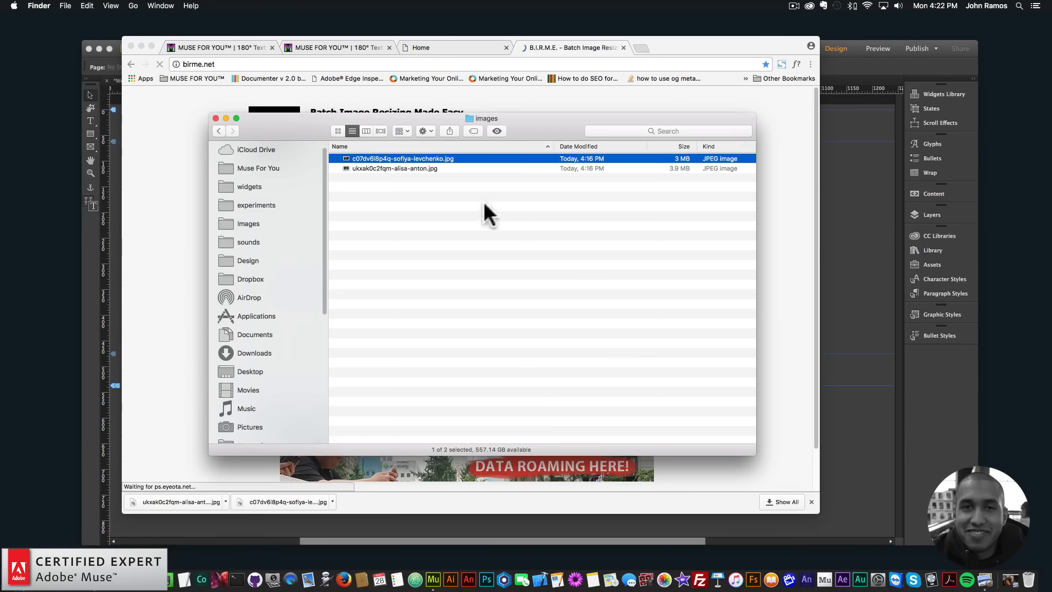
pyautogui.moveTo(388, 116); pyautogui.dragTo(682, 208)
pyautogui.press('super+a')
pyautogui.moveTo(634, 250); pyautogui.dragTo(331, 276)
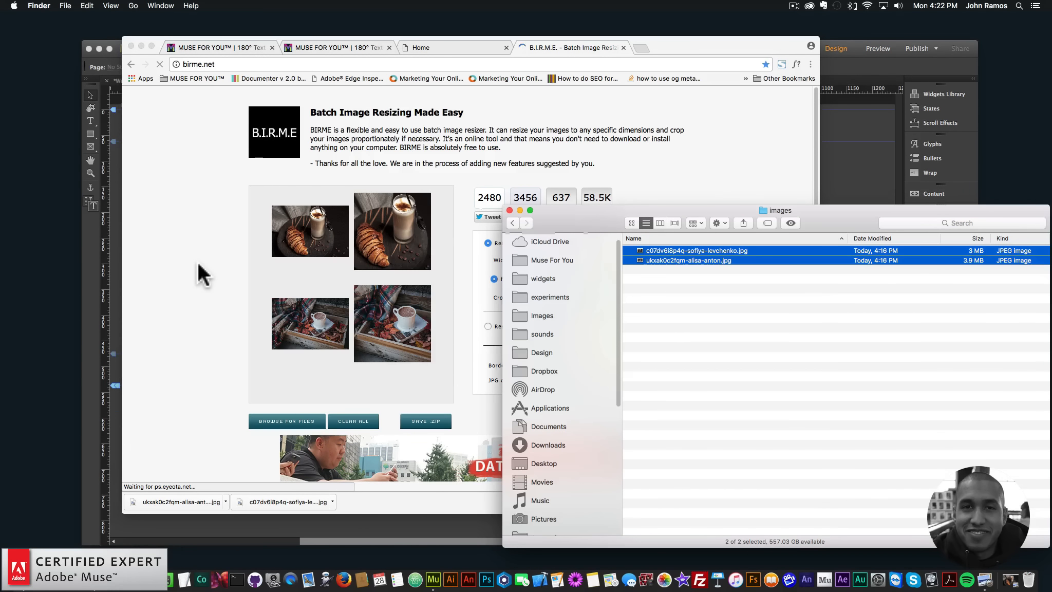
pyautogui.click(434, 283)
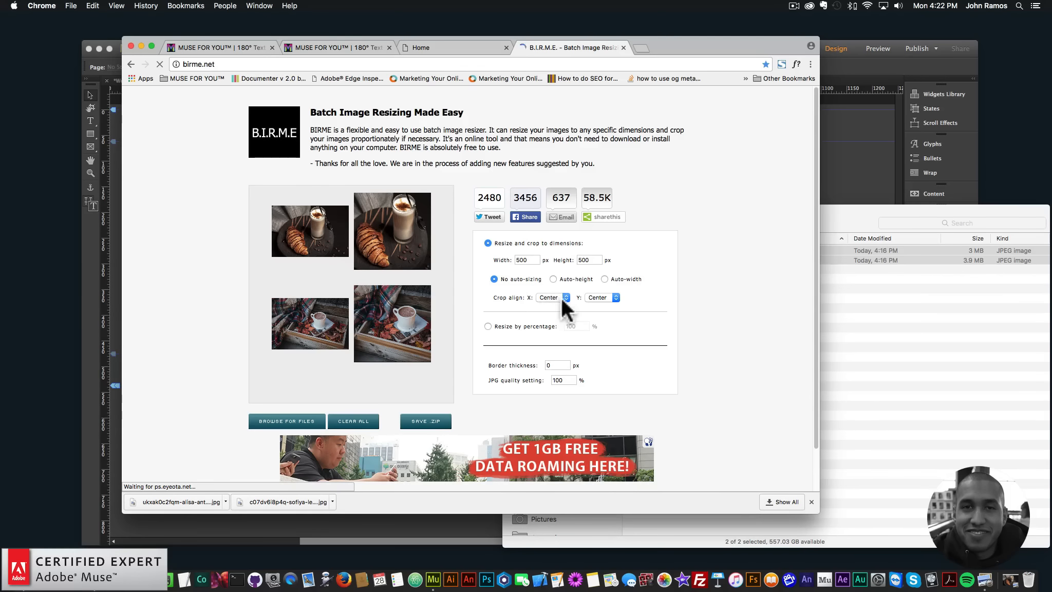
# - Keep the vertical crop alignment at Center and save the resized photos as a ZIP archive
pyautogui.click(600, 298)
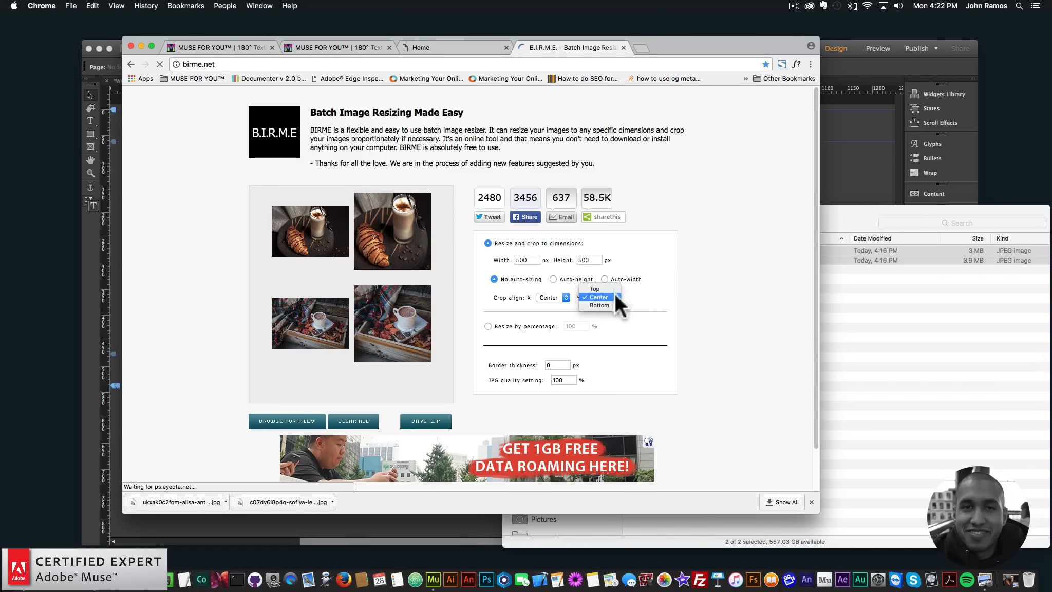
pyautogui.click(676, 292)
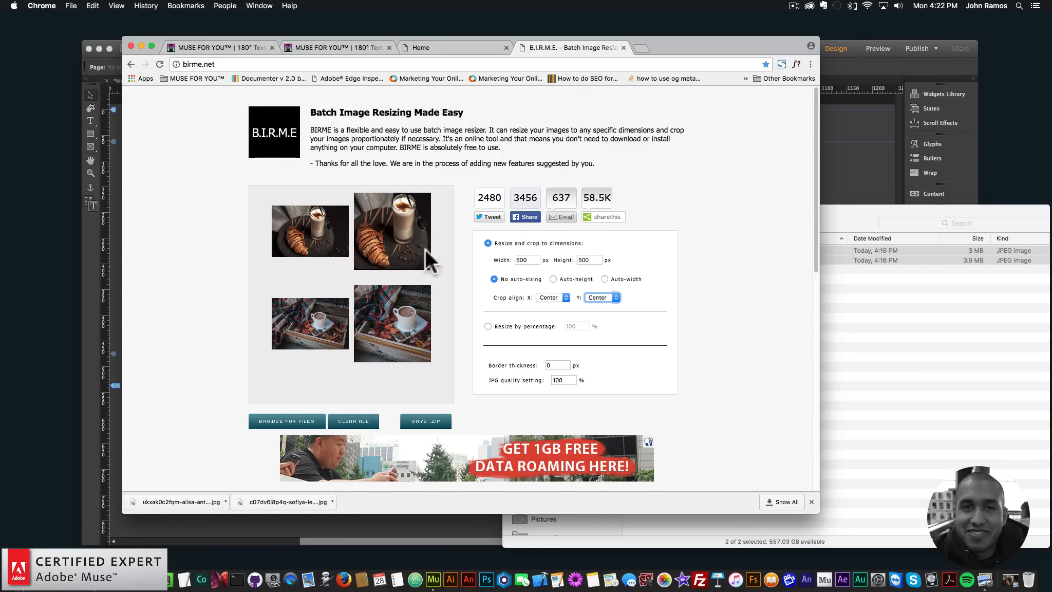
pyautogui.click(419, 423)
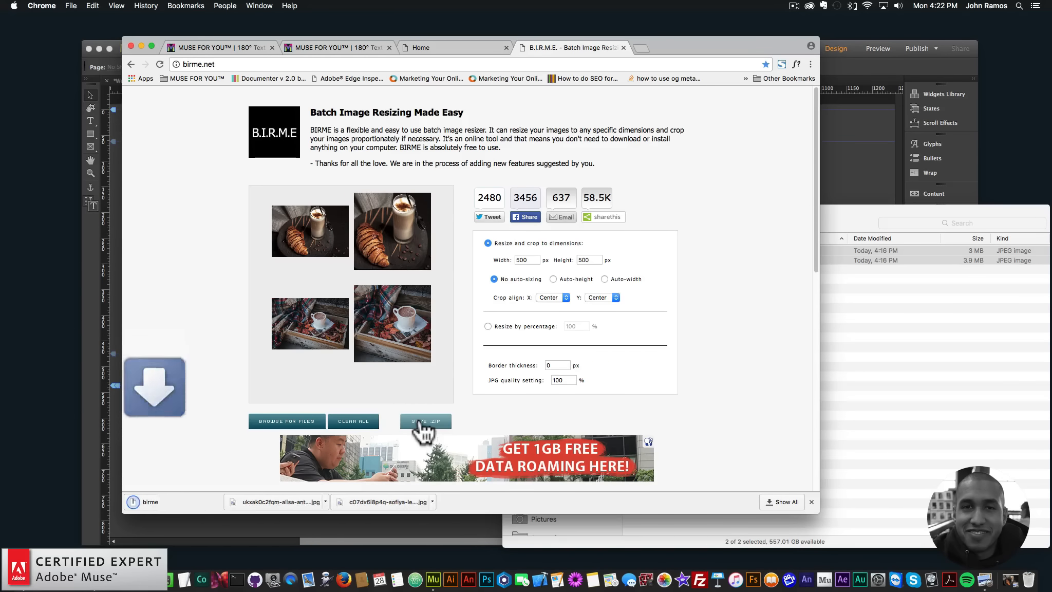
# - Switch to Finder, extract birme (4).zip in the images folder and open the extracted folder
pyautogui.moveTo(873, 215); pyautogui.dragTo(700, 212)
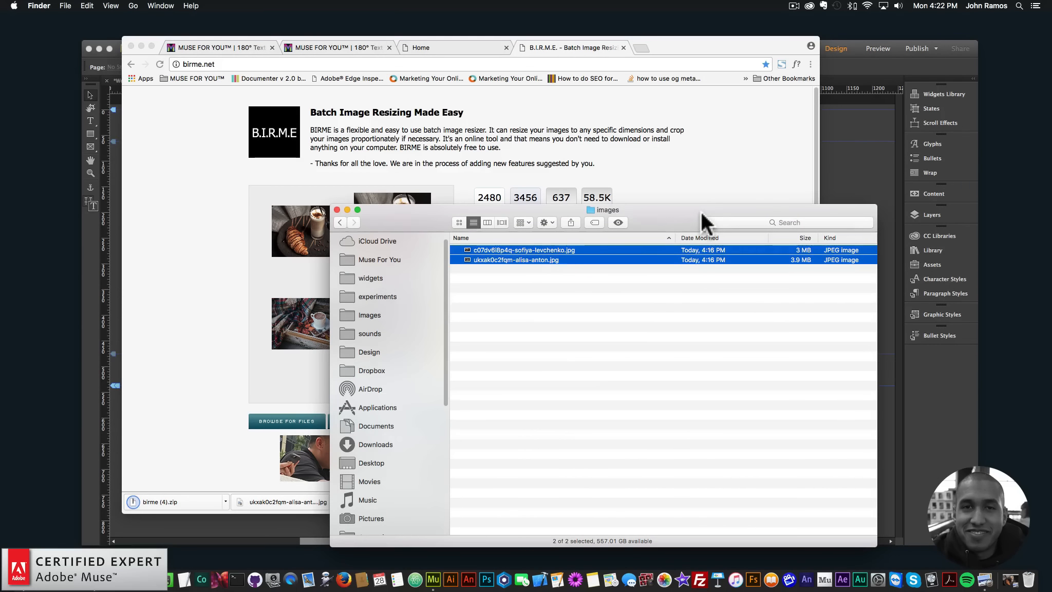
pyautogui.click(551, 291)
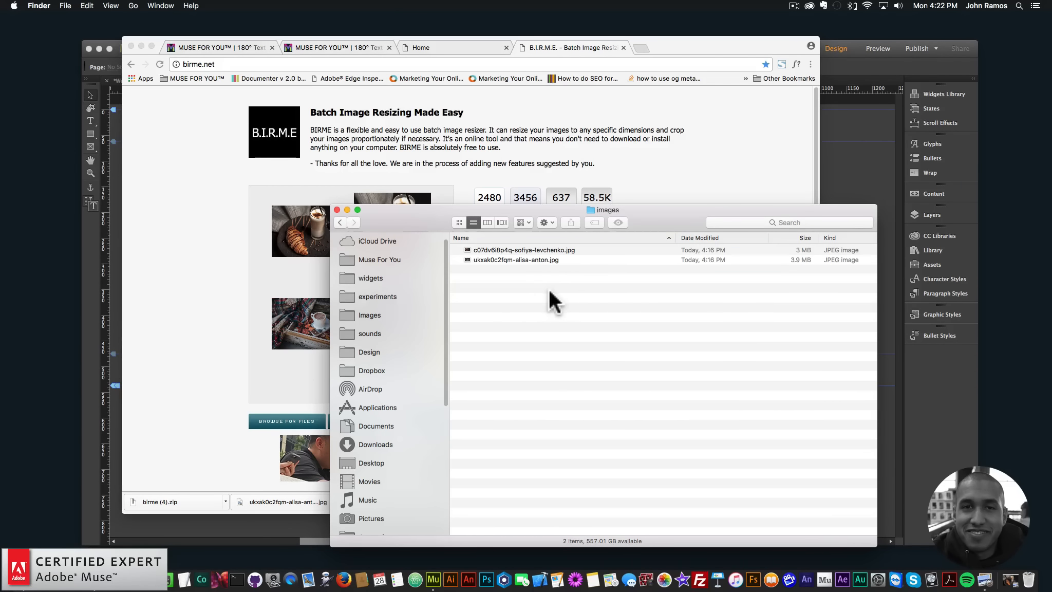
pyautogui.press('super+t')
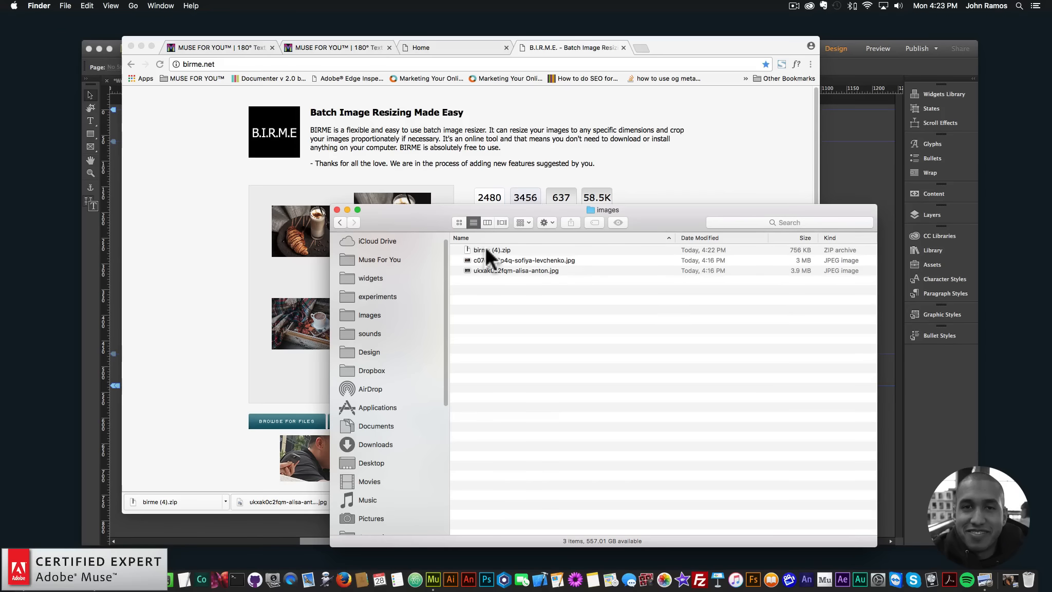
pyautogui.click(487, 247)
pyautogui.doubleClick(489, 248)
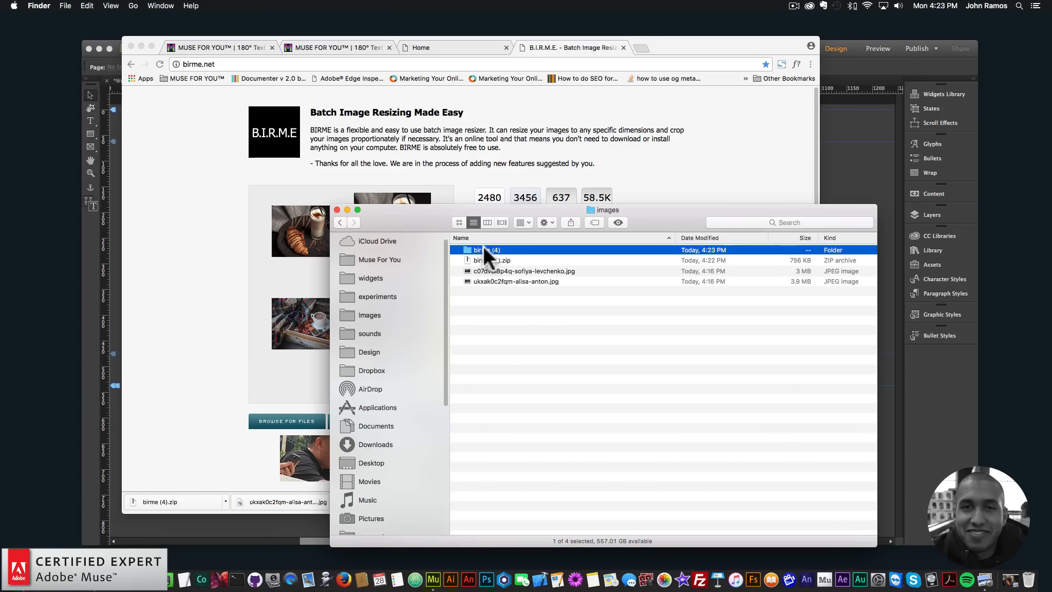
pyautogui.doubleClick(486, 250)
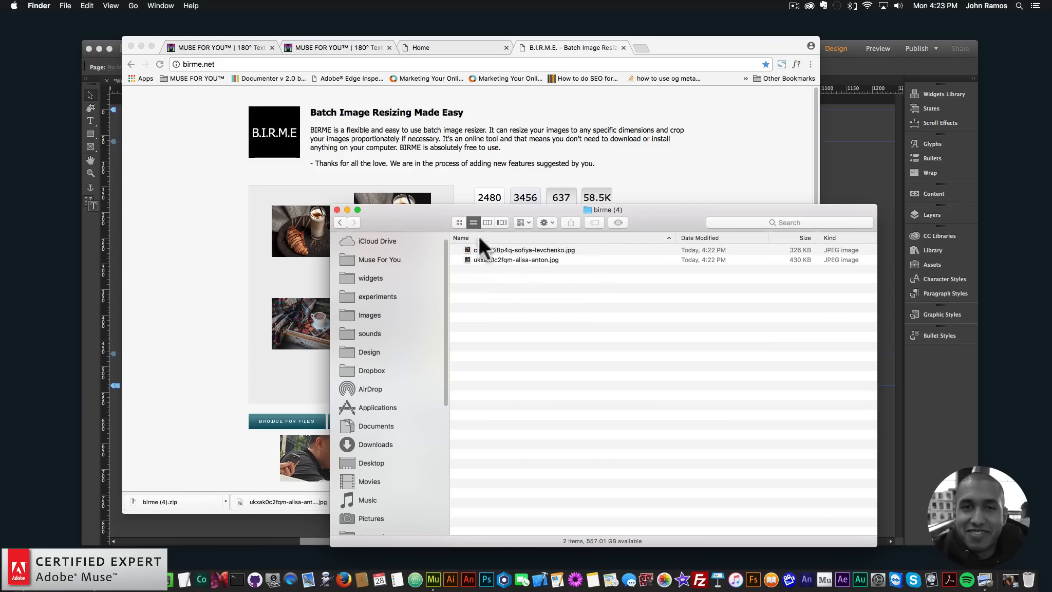
# - Check the file sizes of the two resized photos and view each one in Preview, closing it after viewing
pyautogui.click(795, 250)
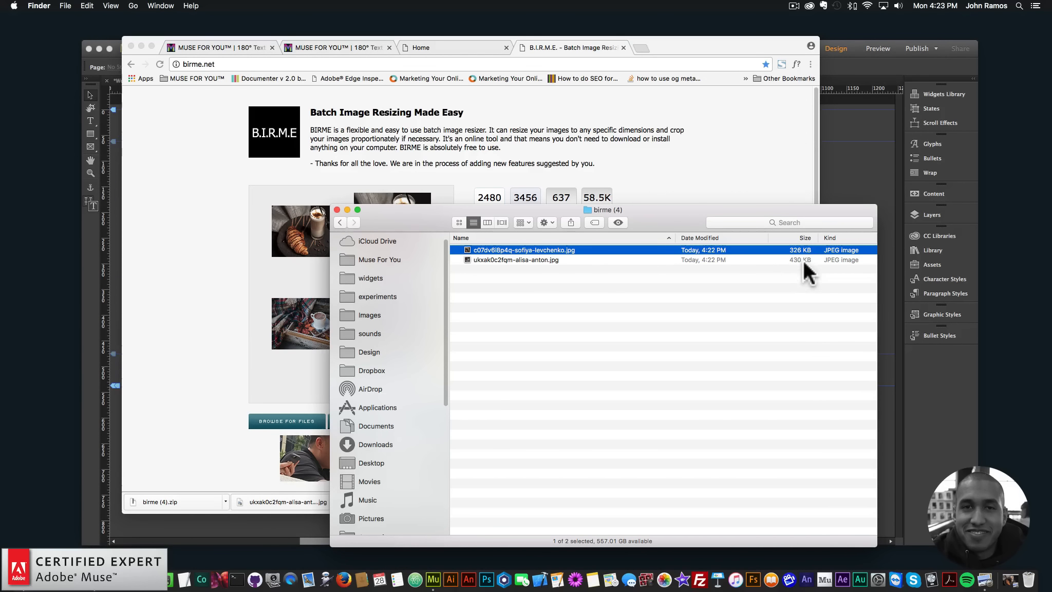
pyautogui.click(764, 288)
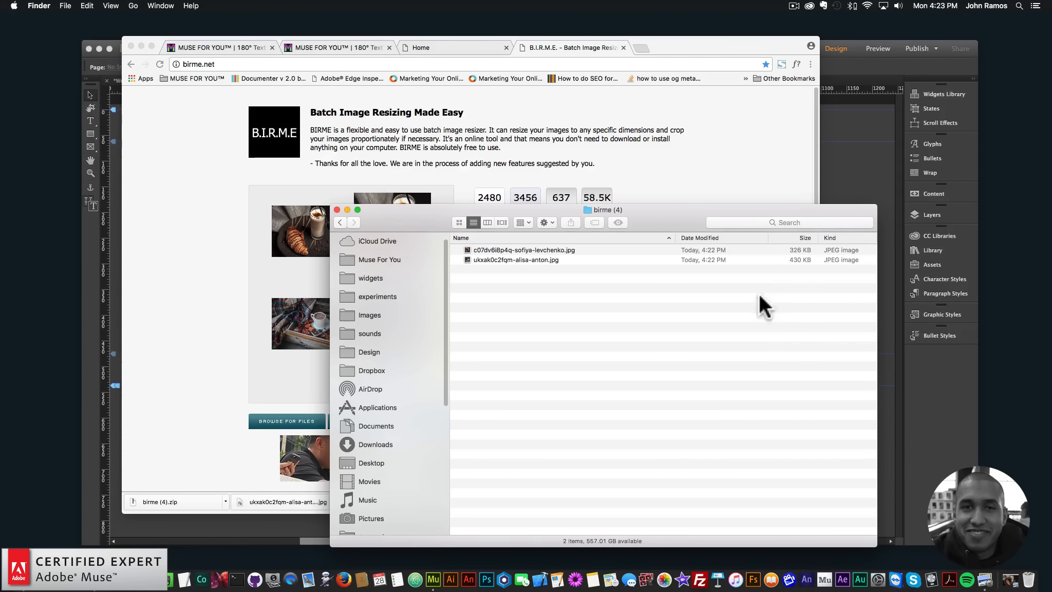
pyautogui.doubleClick(543, 250)
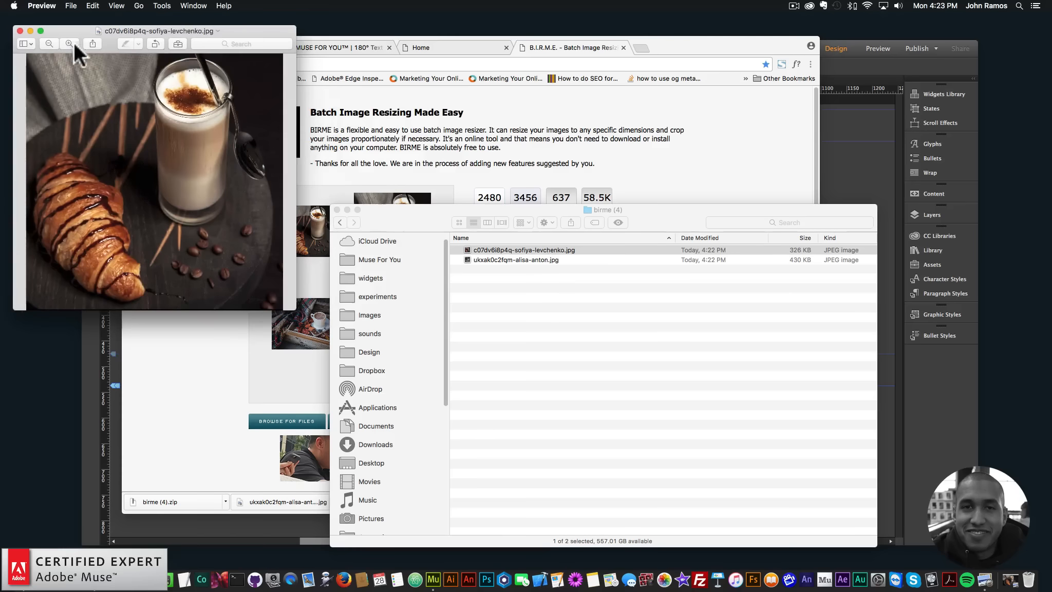
pyautogui.click(19, 31)
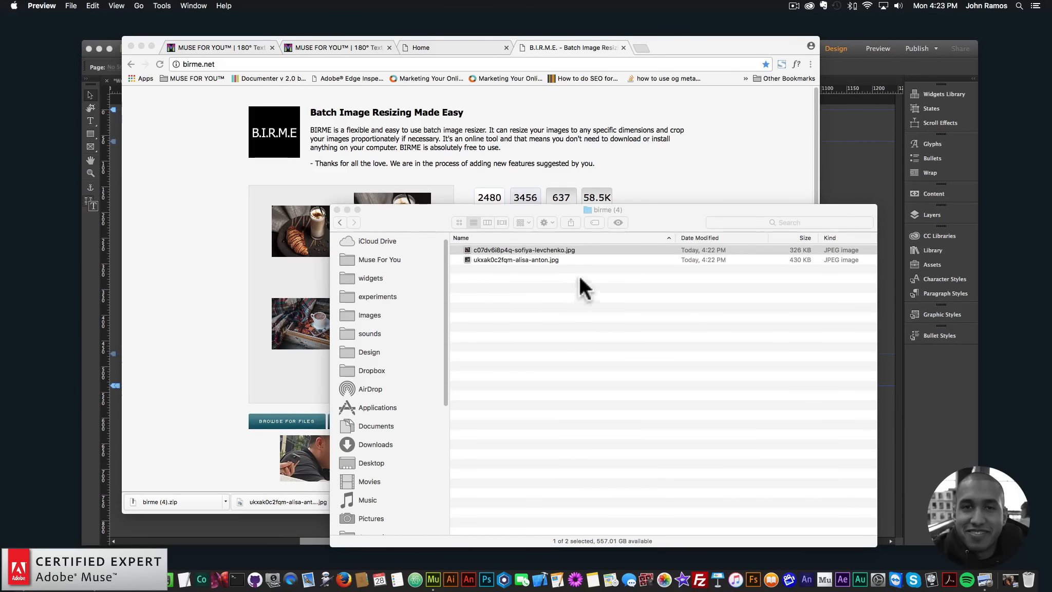
pyautogui.doubleClick(523, 260)
pyautogui.click(20, 31)
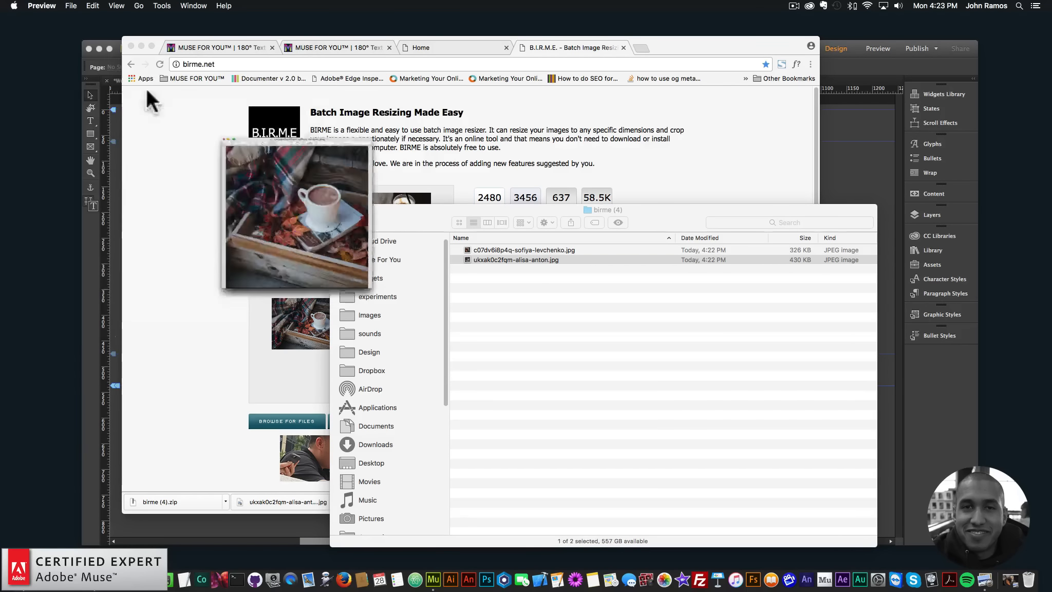
pyautogui.doubleClick(534, 249)
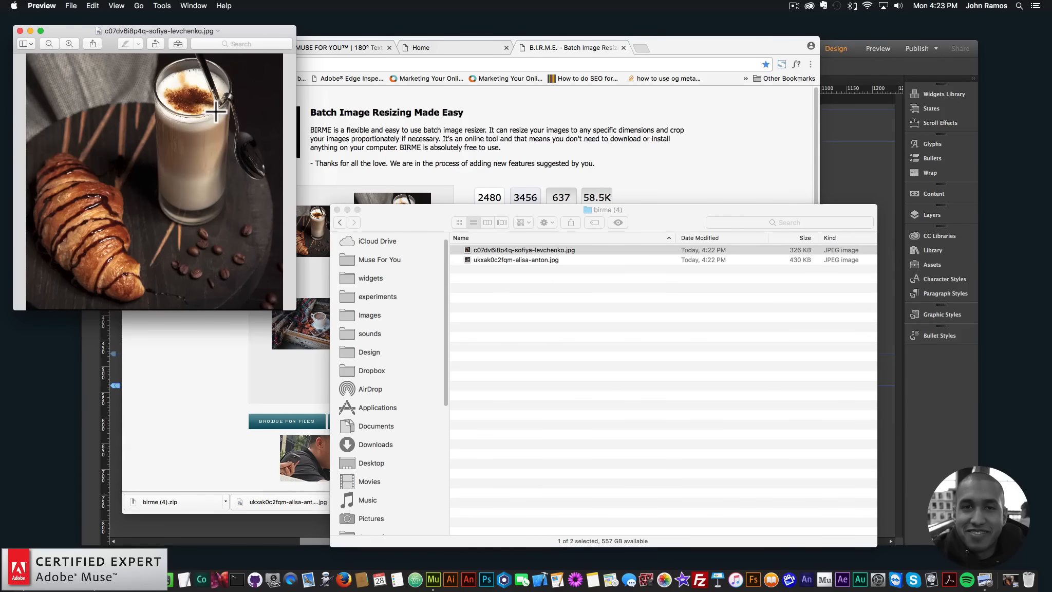
pyautogui.click(20, 31)
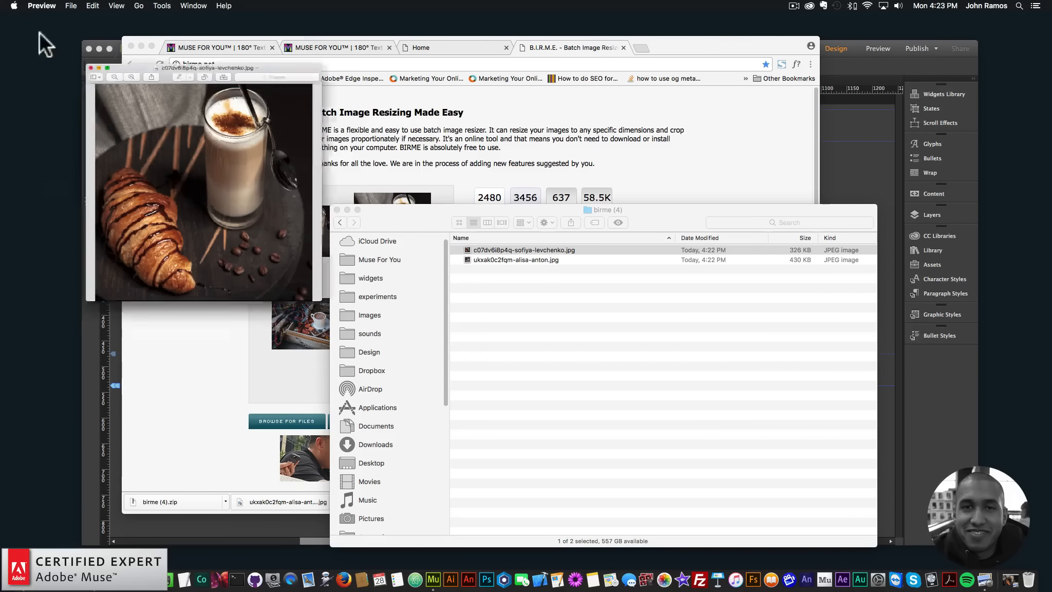
pyautogui.doubleClick(496, 259)
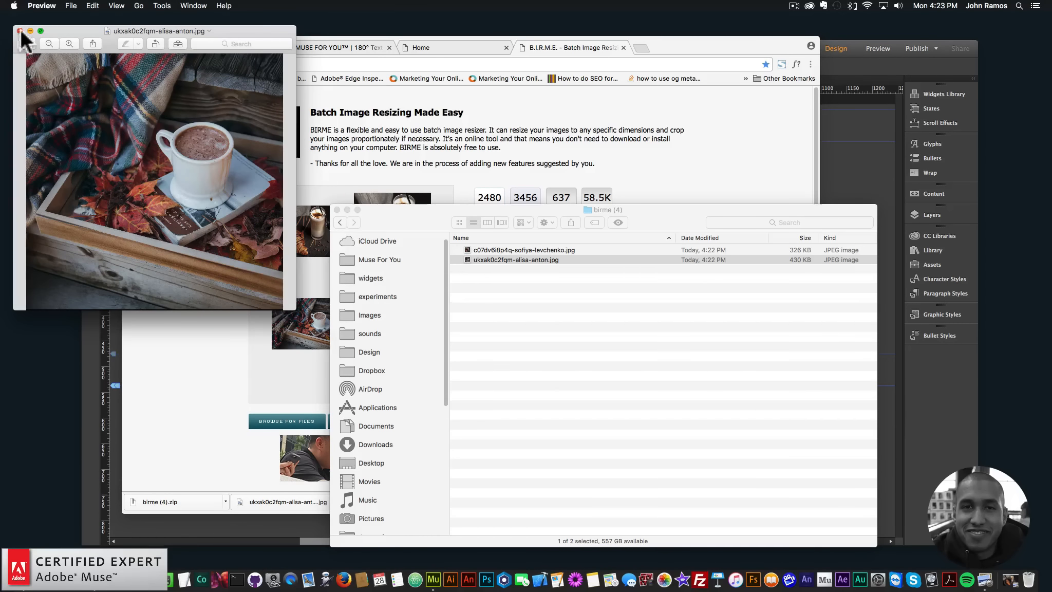
pyautogui.click(19, 30)
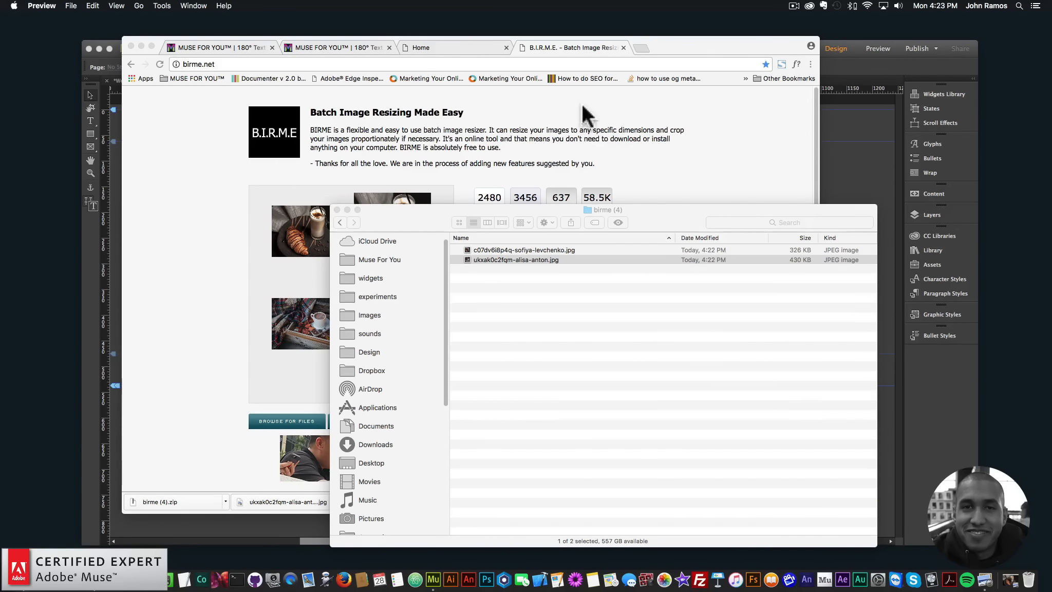
# - Switch to Chrome and open compressjpeg.com in a new tab, showing its file drop area
pyautogui.click(598, 102)
pyautogui.click(640, 47)
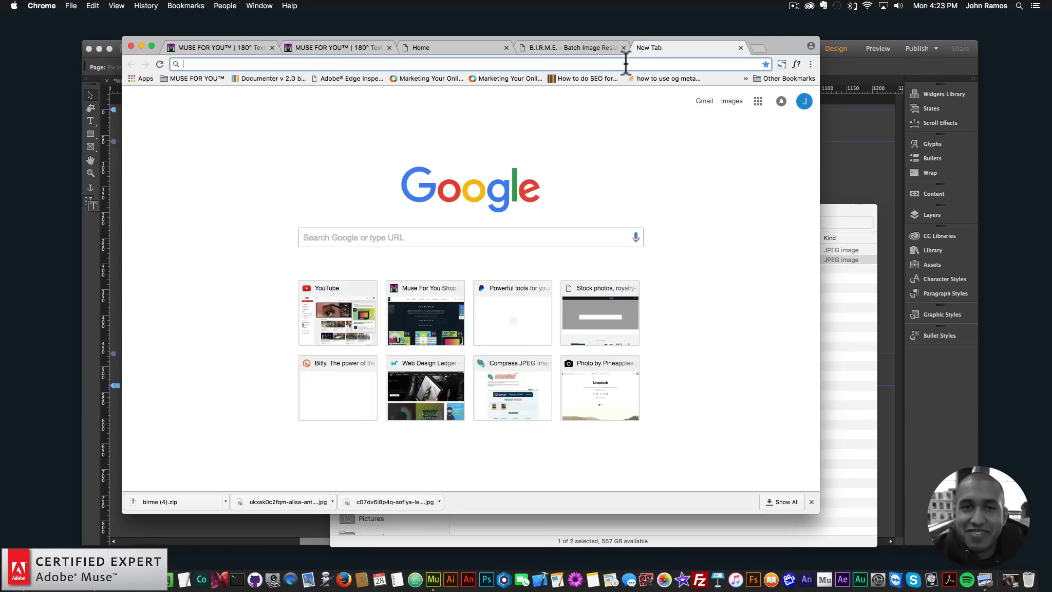
pyautogui.write('compress')
pyautogui.press('Return')
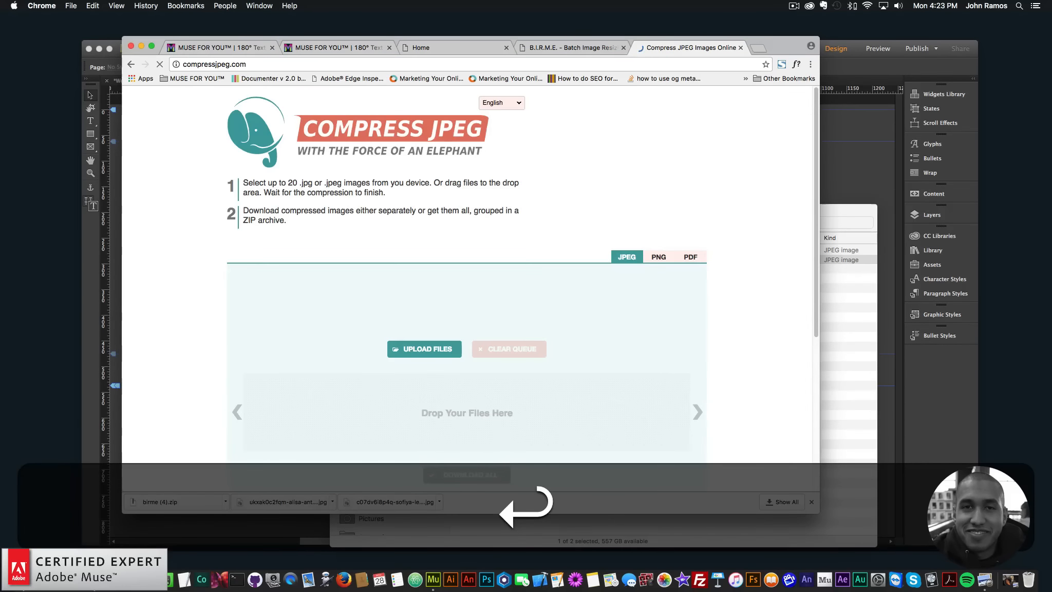
pyautogui.scroll(-3, 617, 316)
# - Add both resized photos from the birme (4) folder in Finder to the Compress JPEG upload queue in Chrome
pyautogui.click(843, 331)
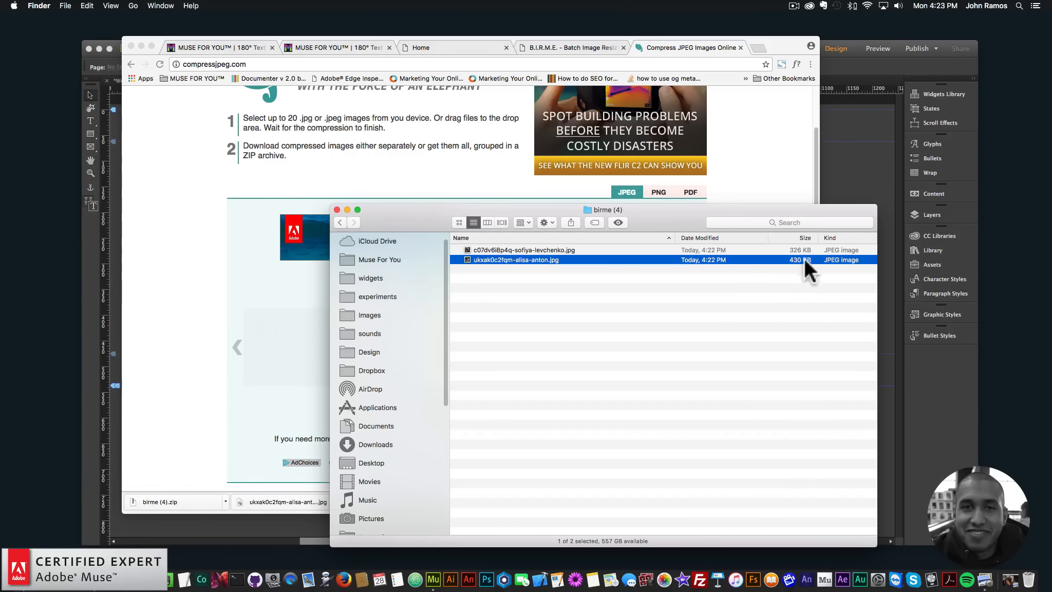
pyautogui.press('super+a')
pyautogui.moveTo(470, 215); pyautogui.dragTo(778, 344)
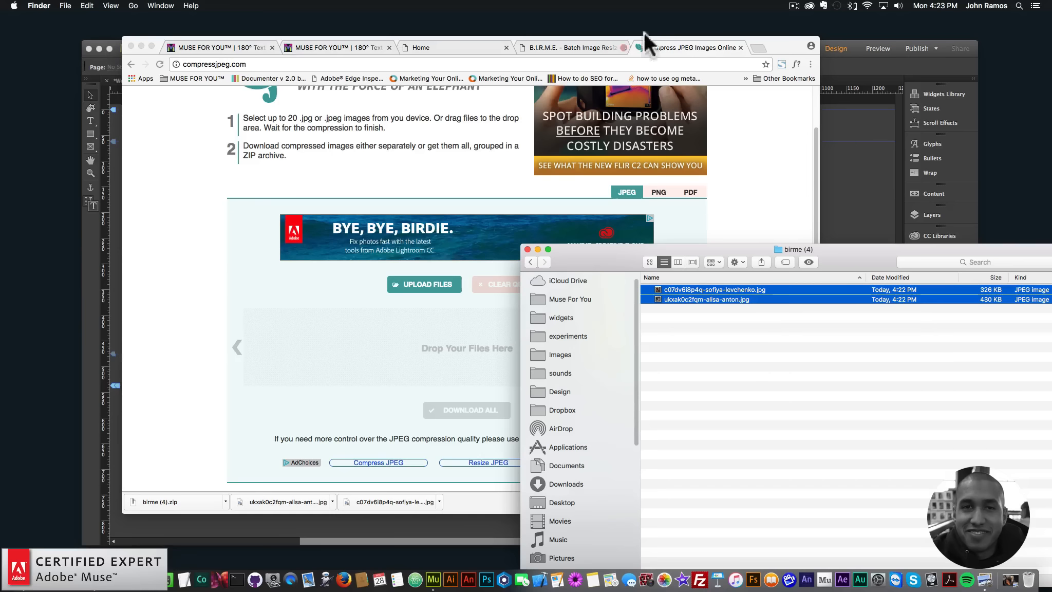
pyautogui.click(739, 353)
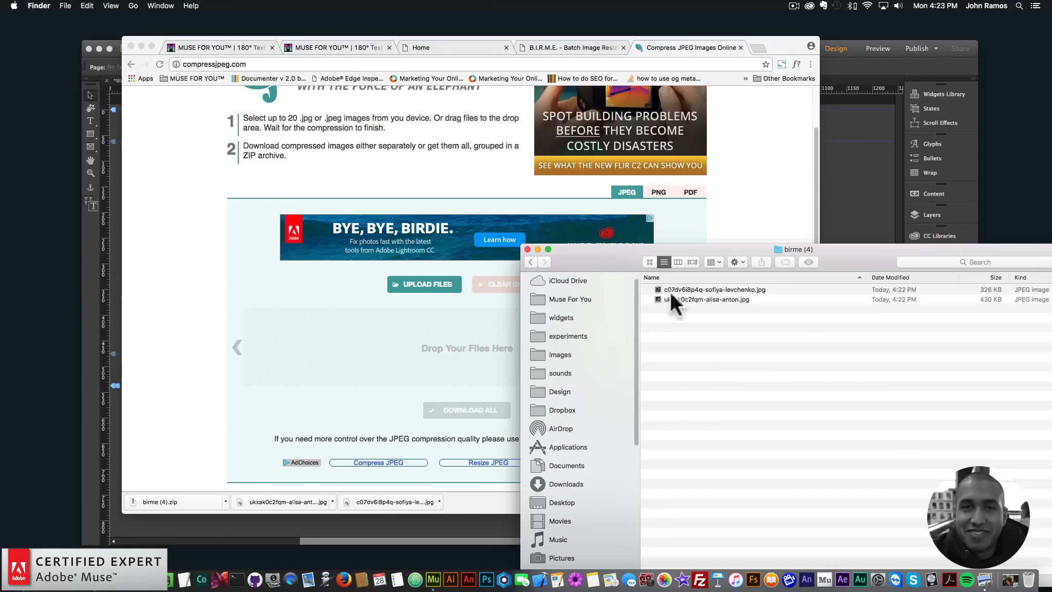
pyautogui.press('super+a')
pyautogui.moveTo(668, 290); pyautogui.dragTo(417, 350)
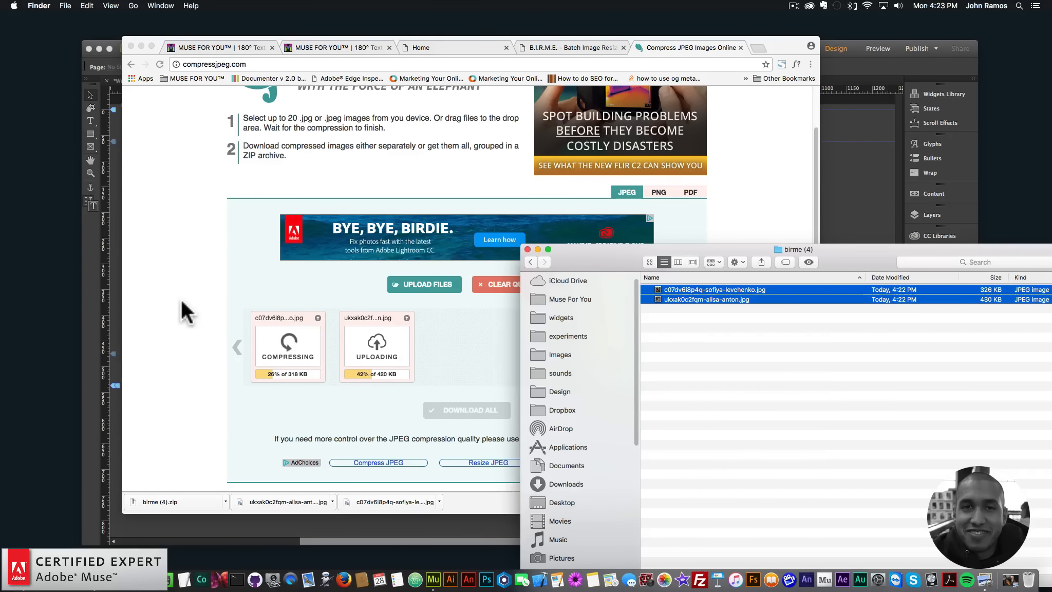
pyautogui.click(200, 323)
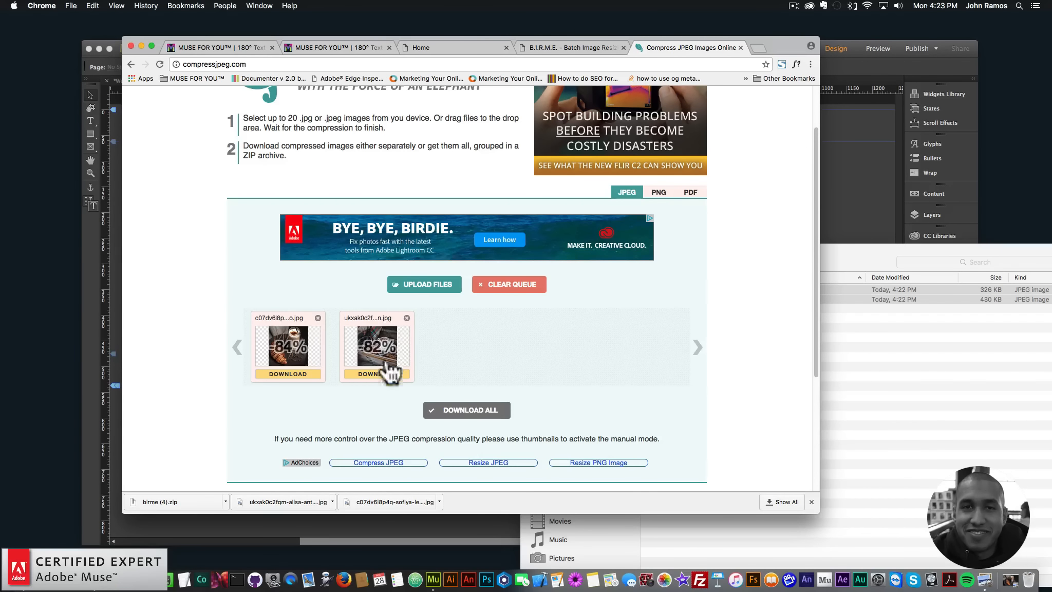
# - Download all compressed photos as one archive and extract compressjpeg (3).zip in Finder's images folder
pyautogui.click(468, 411)
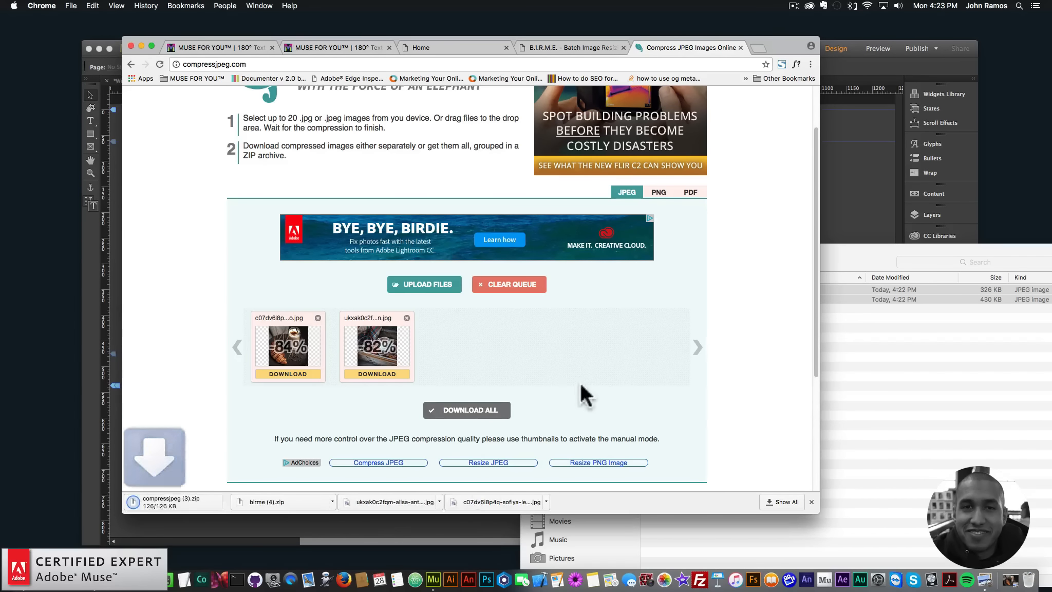
pyautogui.moveTo(869, 251); pyautogui.dragTo(683, 219)
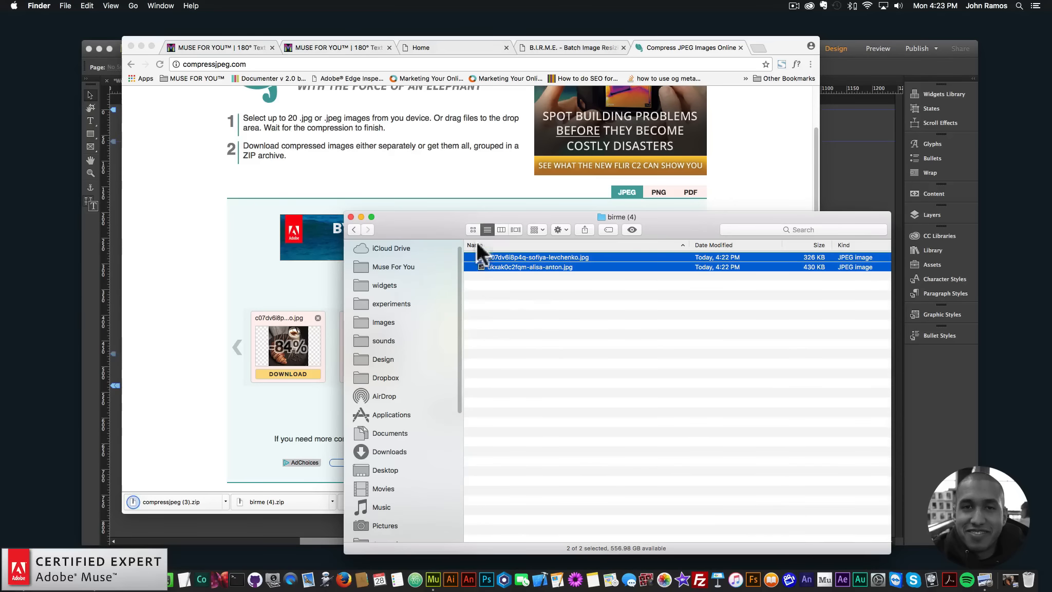
pyautogui.click(350, 227)
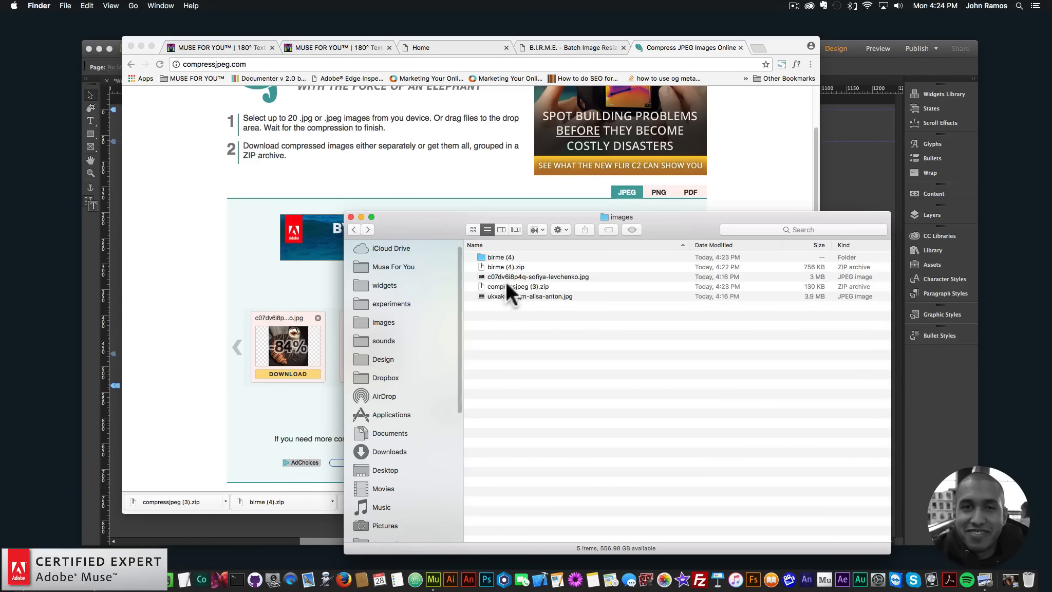
pyautogui.click(511, 286)
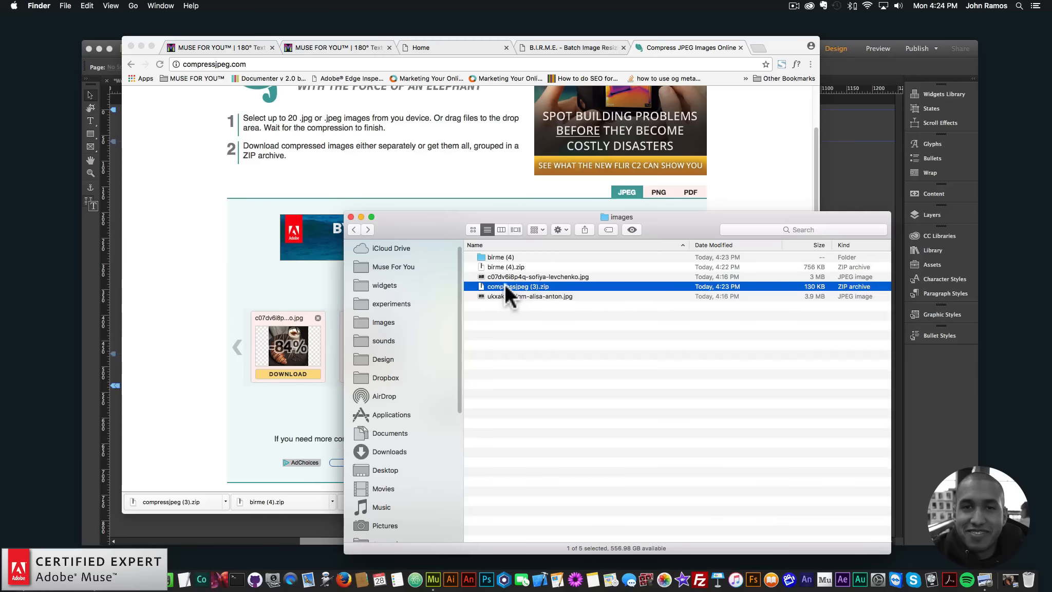
pyautogui.doubleClick(504, 283)
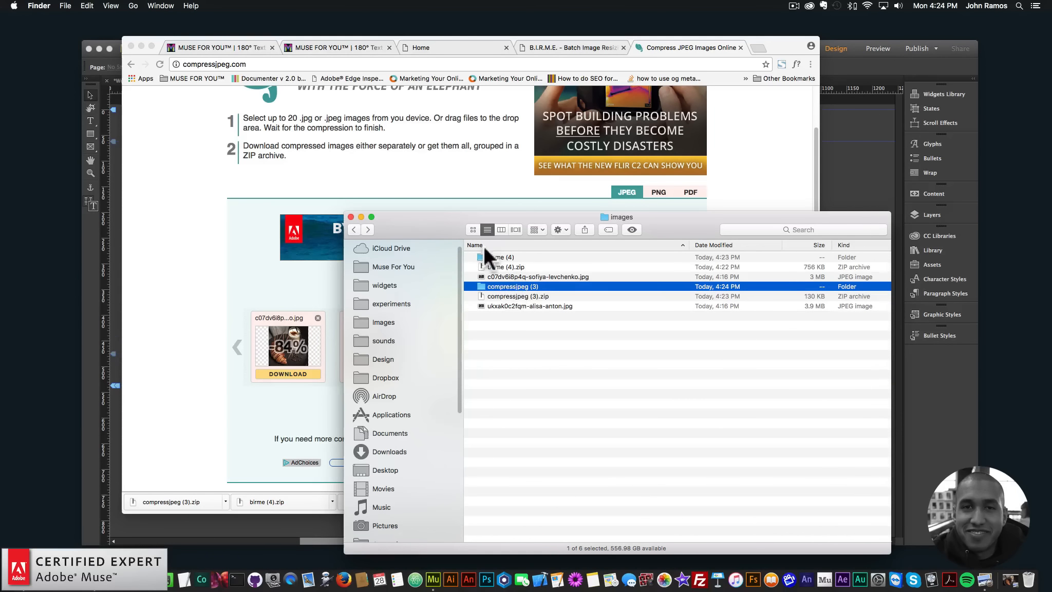
# - Open the compressjpeg (3) folder in Finder and check the file sizes of the two compressed photos
pyautogui.doubleClick(508, 285)
pyautogui.click(813, 259)
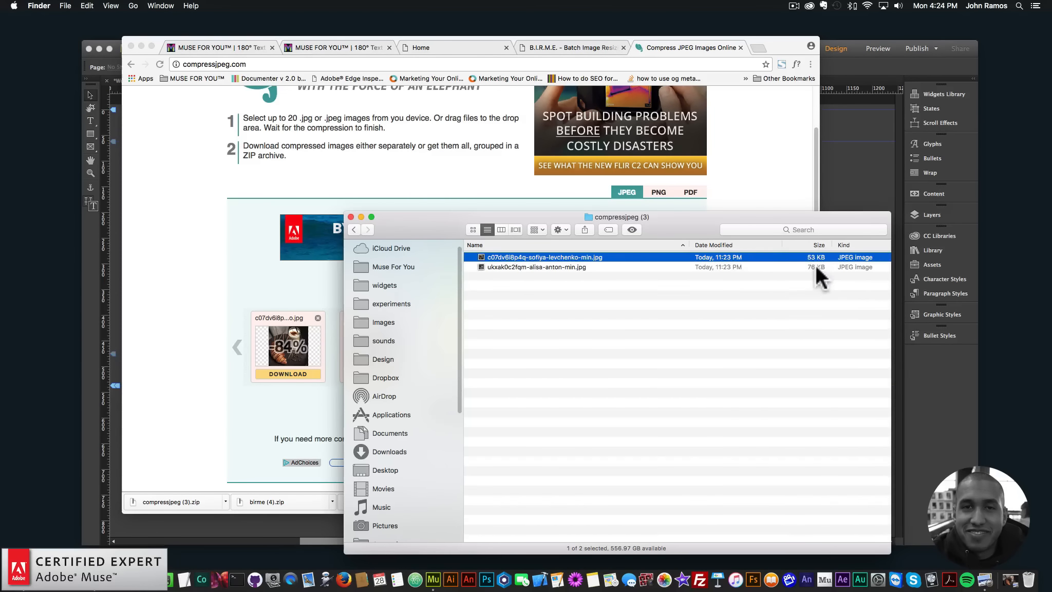
pyautogui.click(815, 265)
# - Switch to Chrome and close the Compress JPEG and B.I.R.M.E. tabs
pyautogui.click(742, 45)
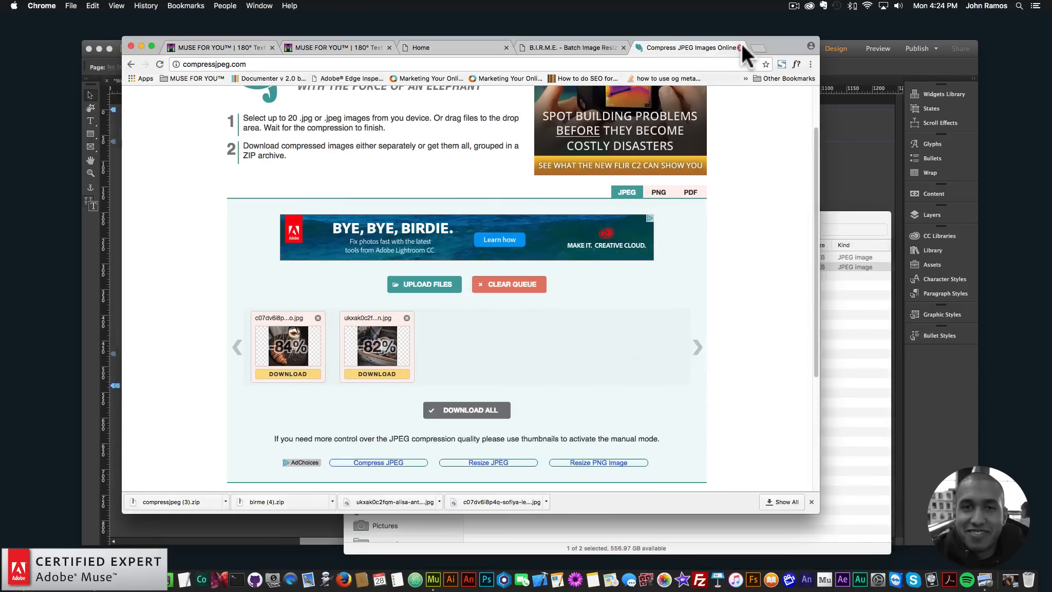
pyautogui.click(741, 45)
pyautogui.click(623, 47)
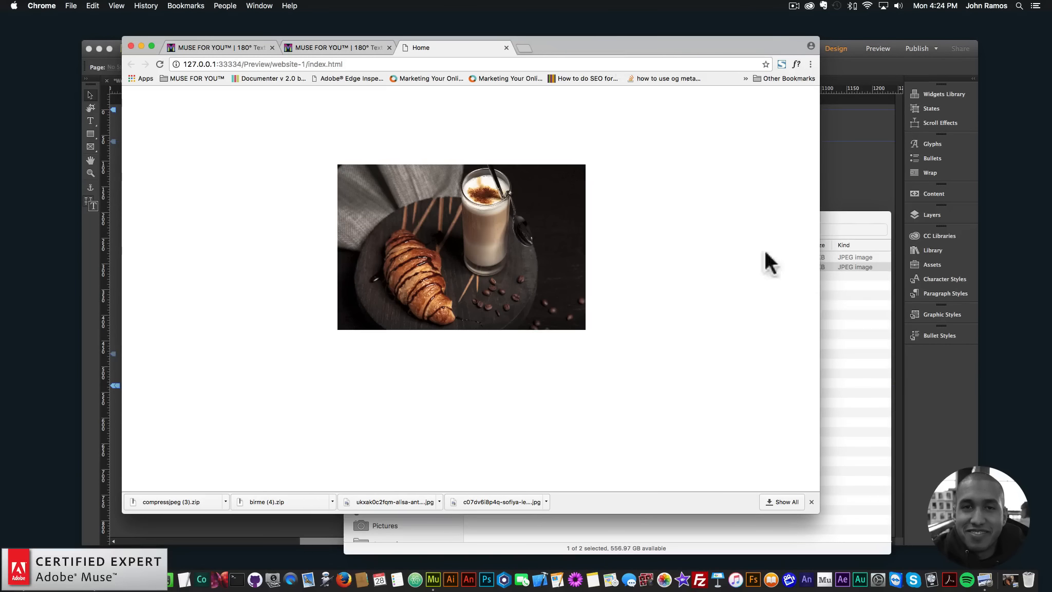
# - View the compressed coffee-cup photo from the compressjpeg (3) folder in Preview and close it
pyautogui.click(843, 283)
pyautogui.doubleClick(489, 266)
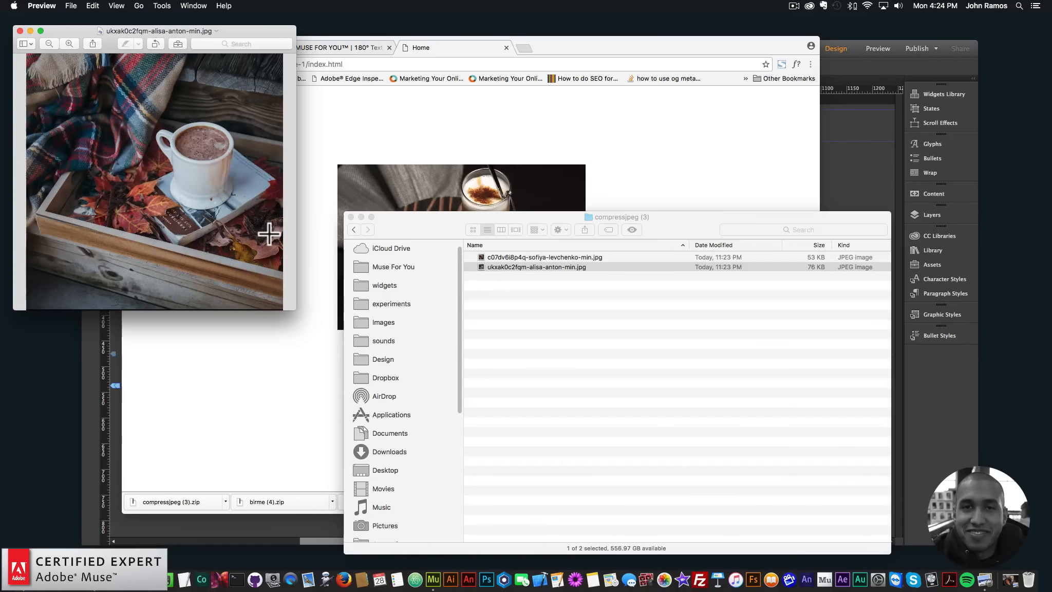
pyautogui.click(19, 31)
# - Close the page preview in Chrome and, in Adobe Muse, replace the widget's image with the compressed coffee-cup photo from the compressjpeg (3) folder
pyautogui.click(506, 48)
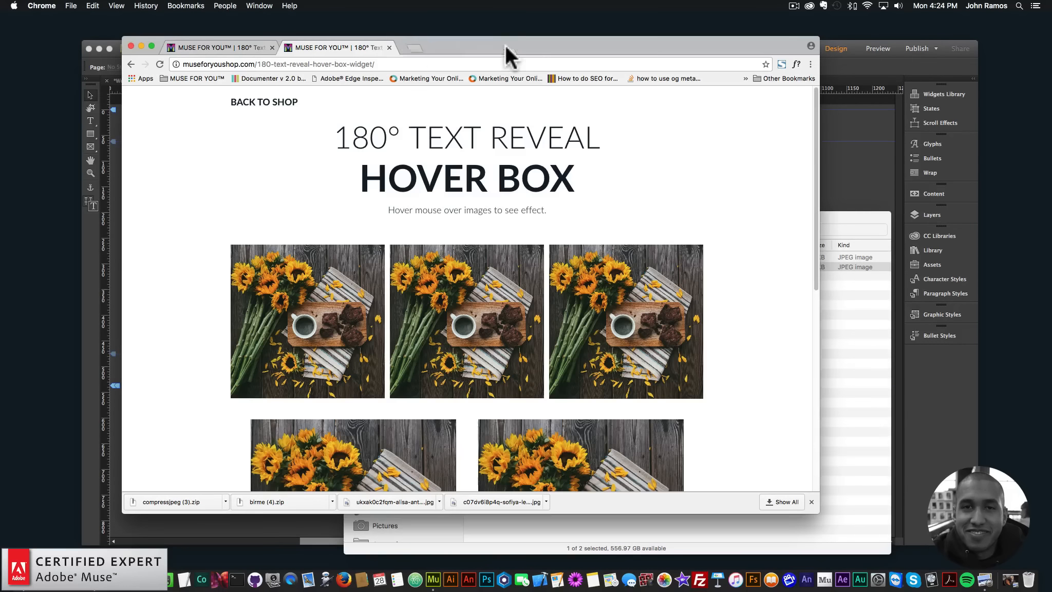
pyautogui.click(141, 45)
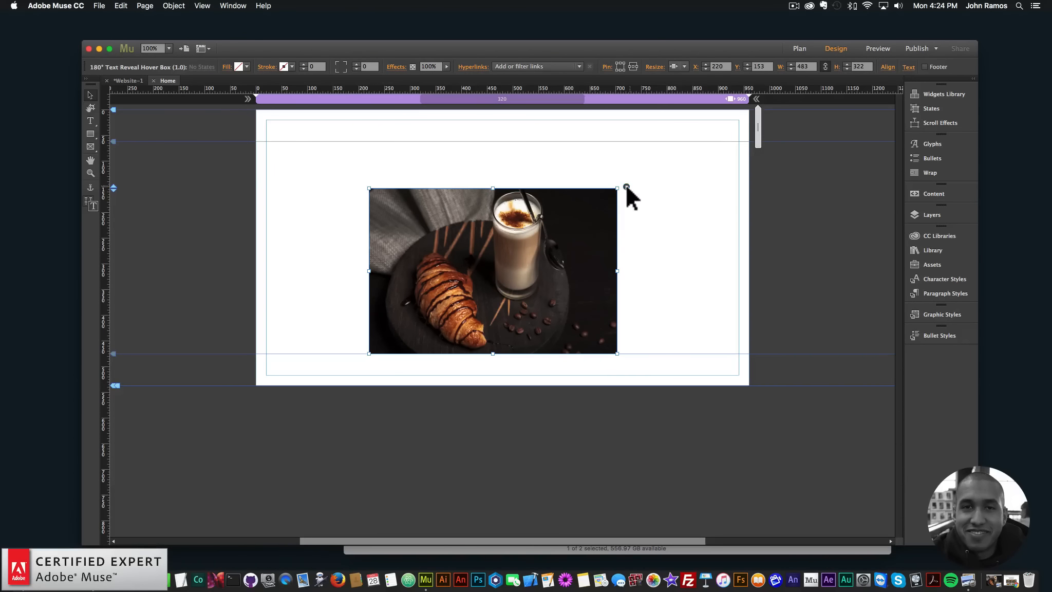
pyautogui.click(626, 187)
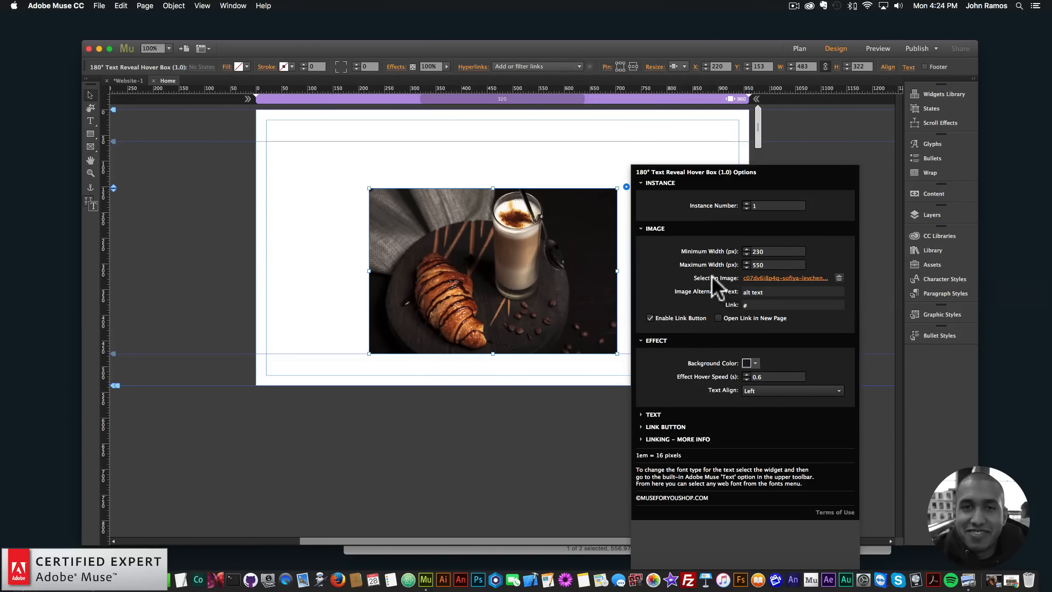
pyautogui.click(767, 278)
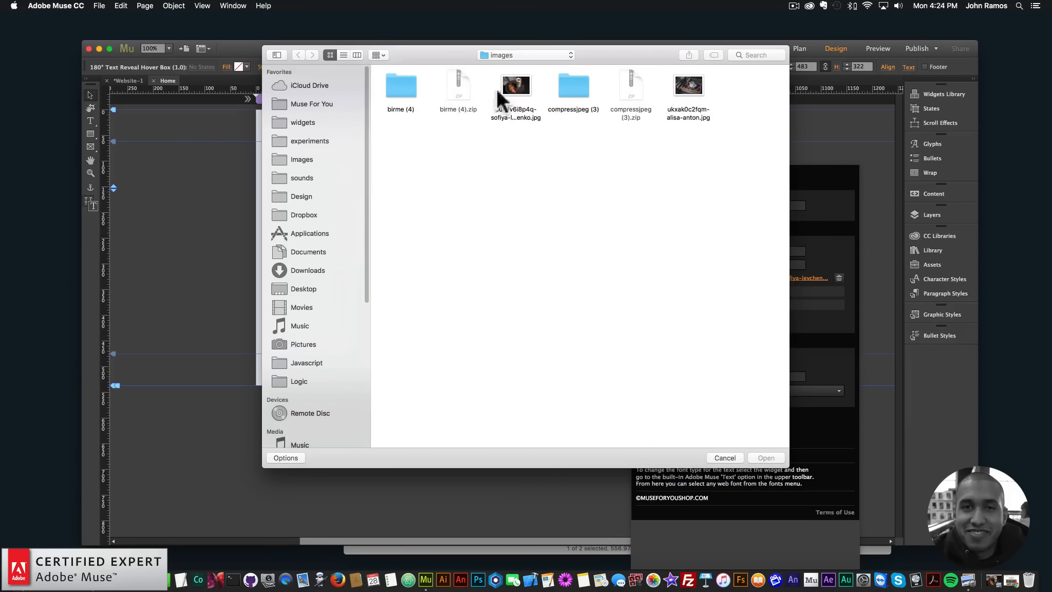
pyautogui.doubleClick(570, 82)
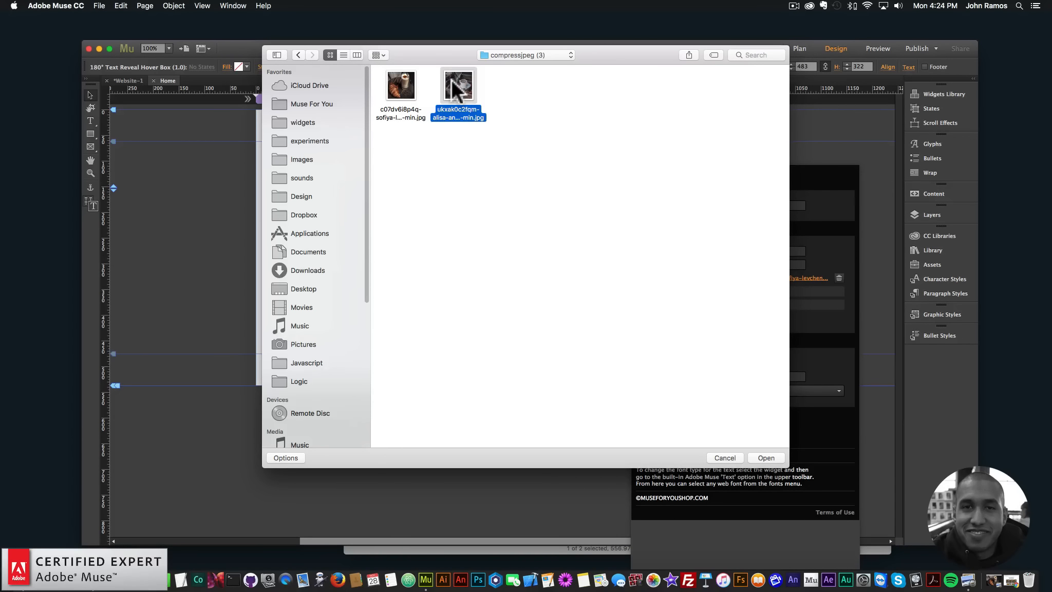
pyautogui.doubleClick(457, 86)
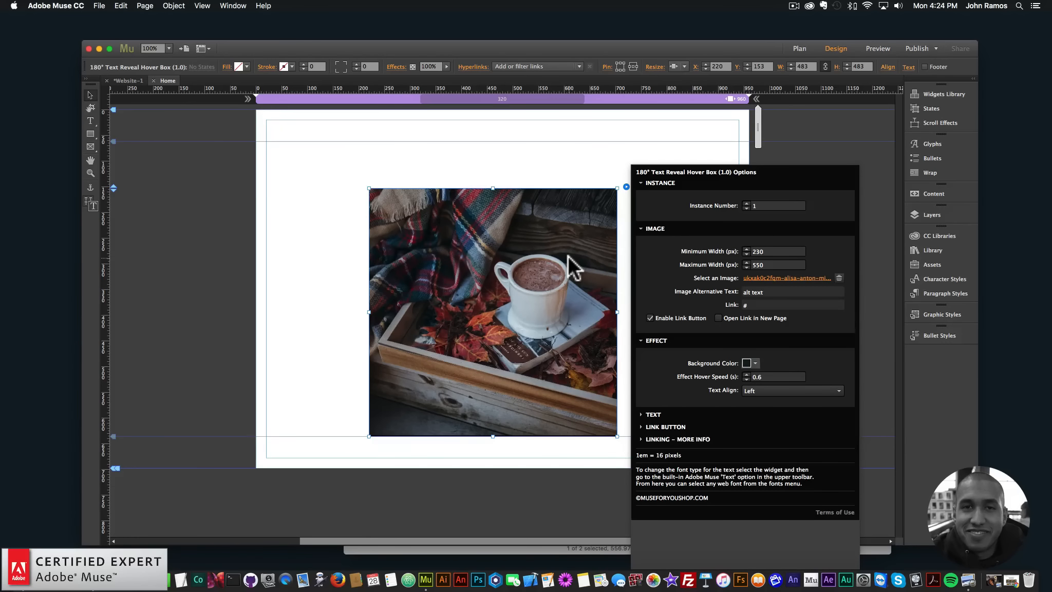
pyautogui.click(562, 177)
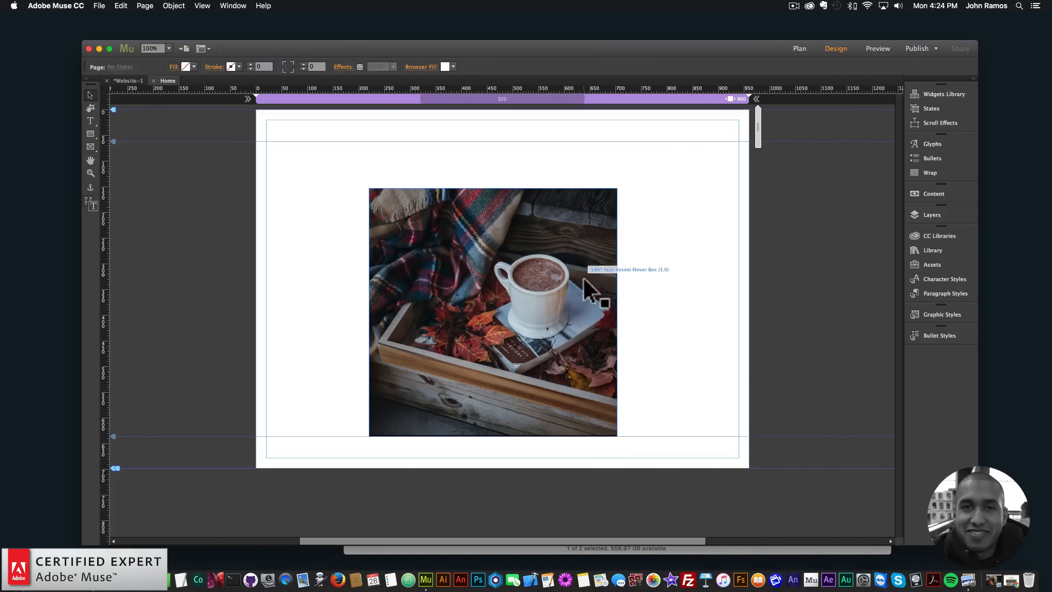
# - Resize the hover box widget on the page to about 339 by 339 px, fitting its frame to the image
pyautogui.click(584, 278)
pyautogui.moveTo(617, 312); pyautogui.dragTo(542, 312)
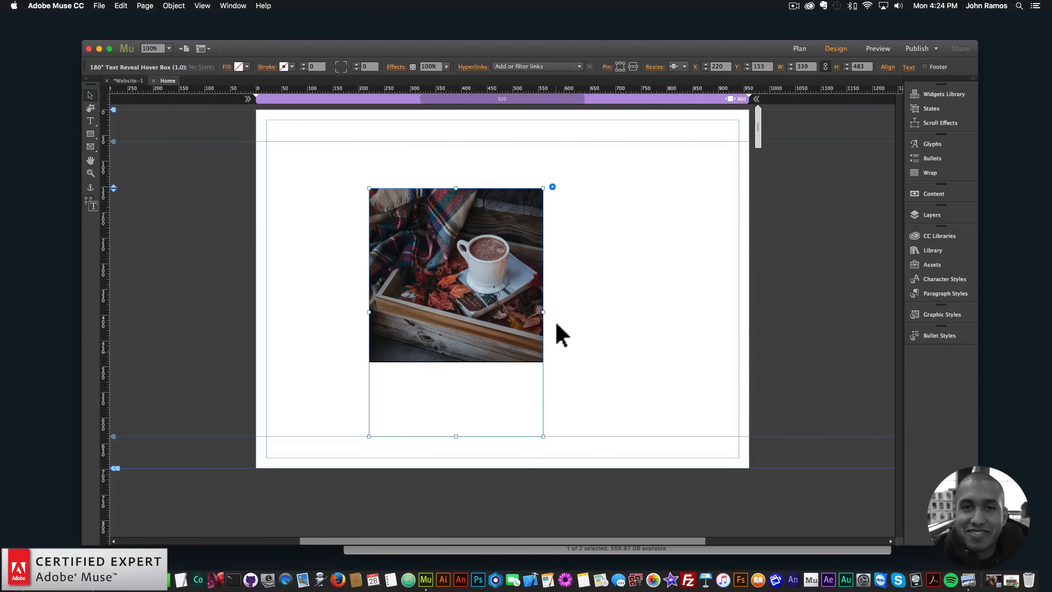
pyautogui.moveTo(457, 437); pyautogui.dragTo(457, 295)
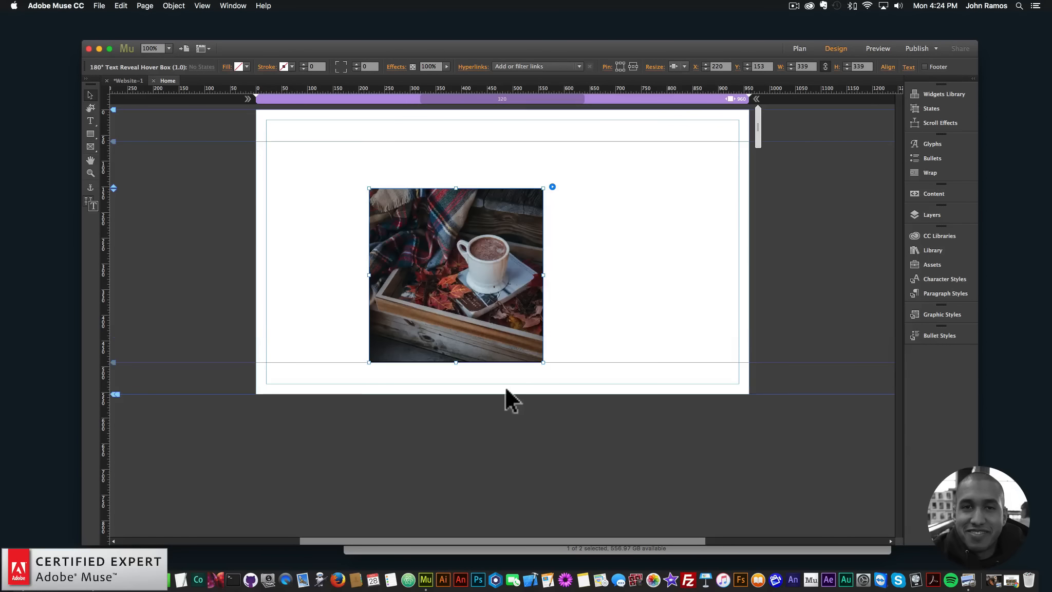
# - Move the hover box to the upper-left area of the page and preview the page in the browser
pyautogui.click(595, 293)
pyautogui.moveTo(504, 281); pyautogui.dragTo(504, 281)
pyautogui.moveTo(514, 316); pyautogui.dragTo(414, 269)
pyautogui.click(534, 270)
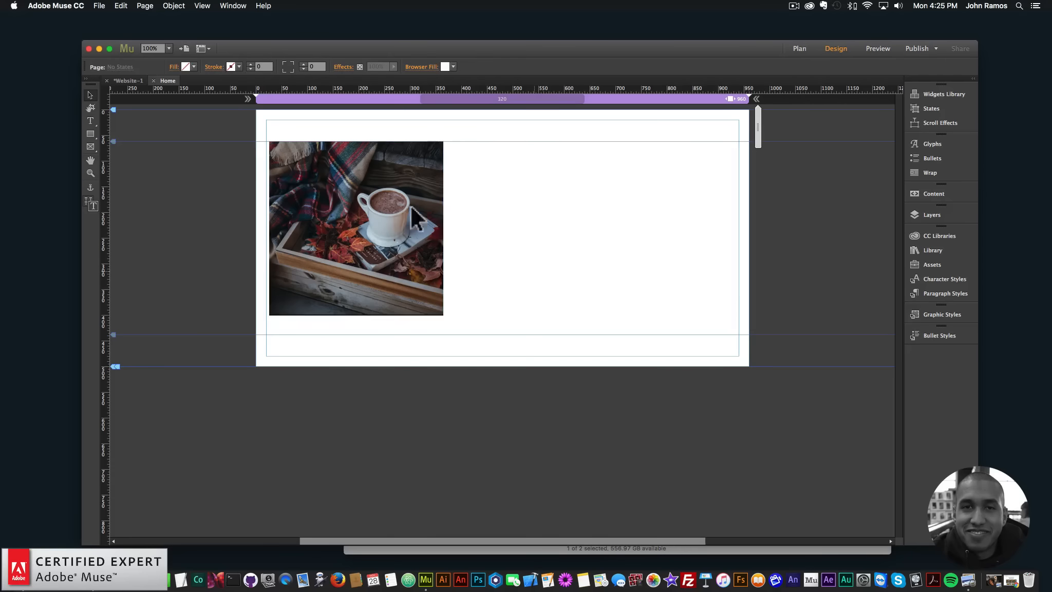
pyautogui.click(106, 5)
pyautogui.click(128, 170)
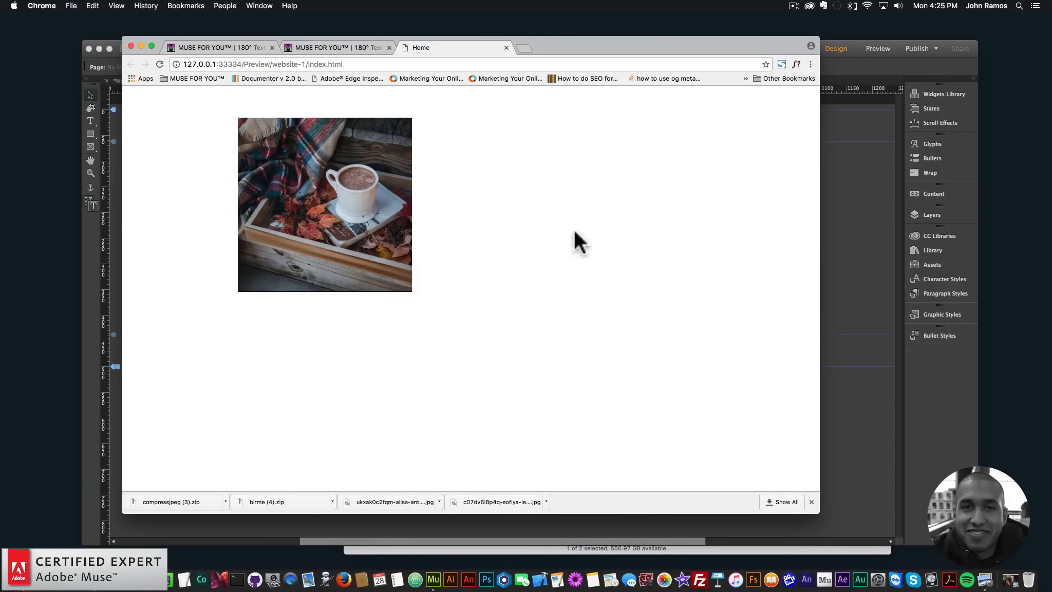
# - In Adobe Muse, move the hover box to about X 337, Y 62 and set its image alternative text to "Image of a coffee cup in fall"
pyautogui.click(833, 201)
pyautogui.moveTo(388, 204); pyautogui.dragTo(520, 226)
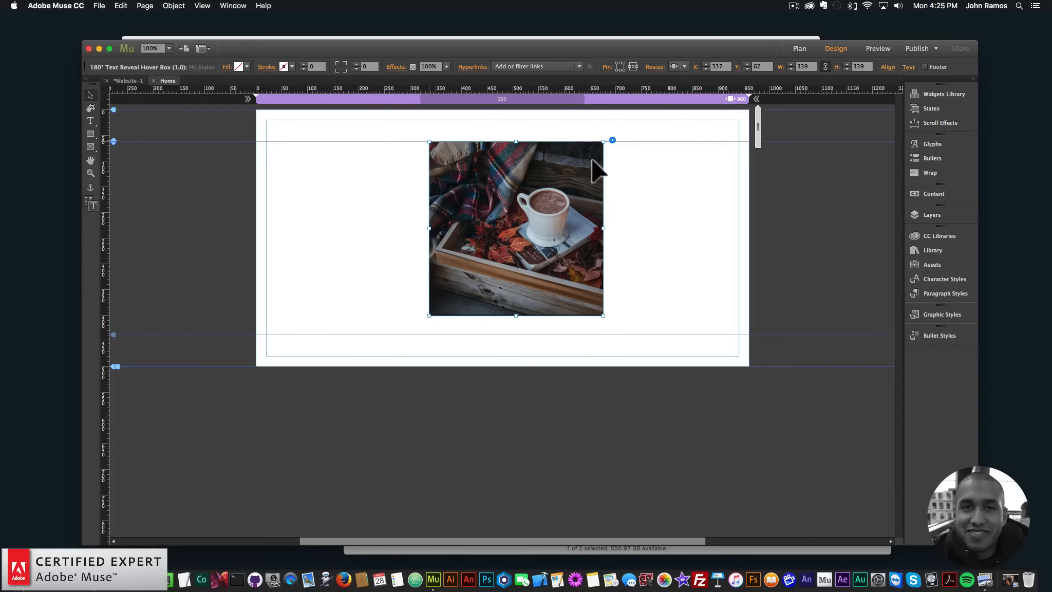
pyautogui.click(612, 140)
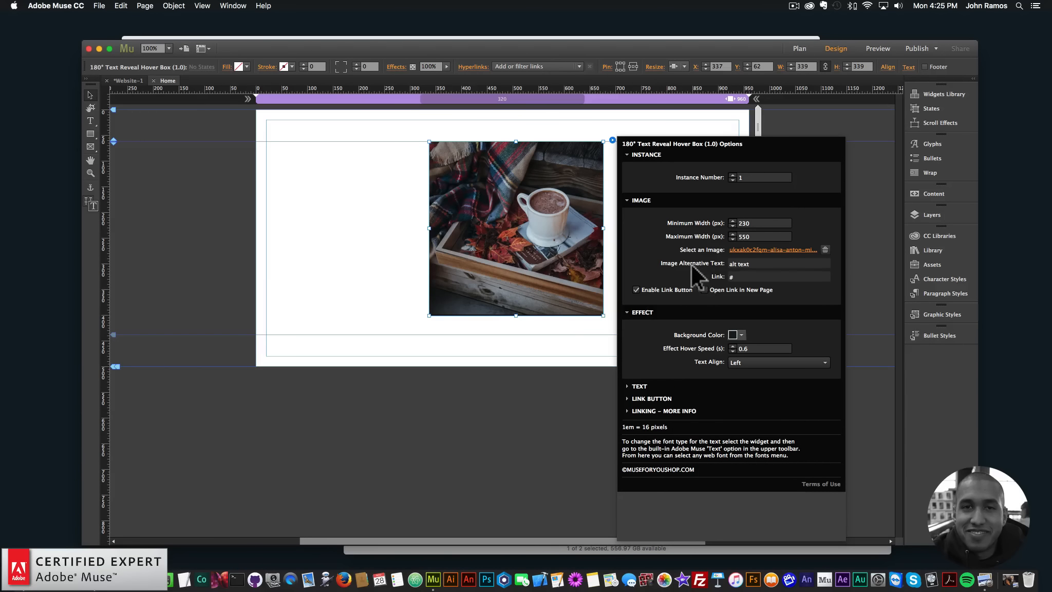
pyautogui.click(742, 264)
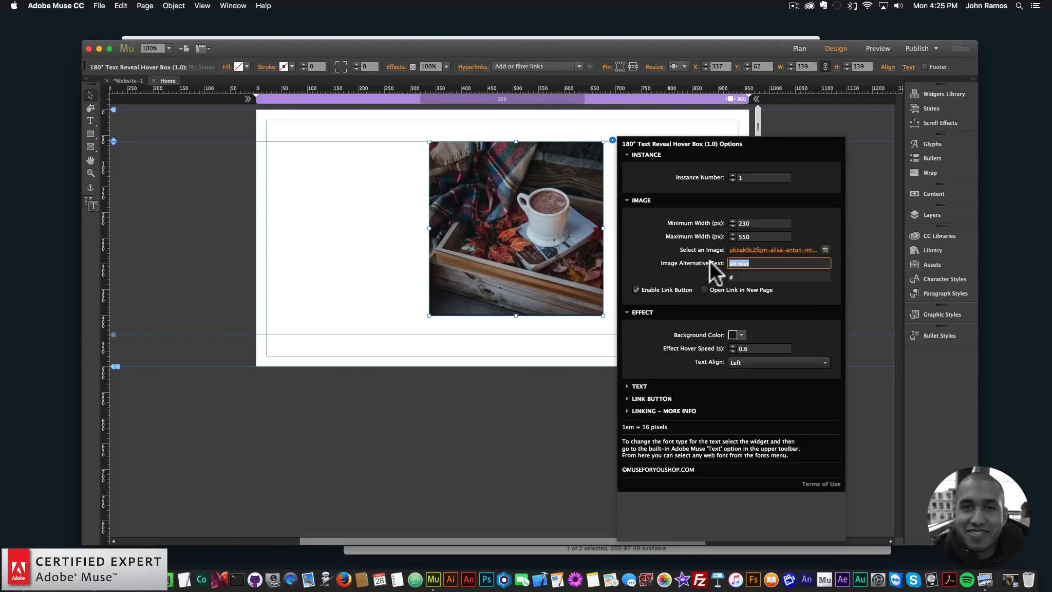
pyautogui.write('Image ofa')
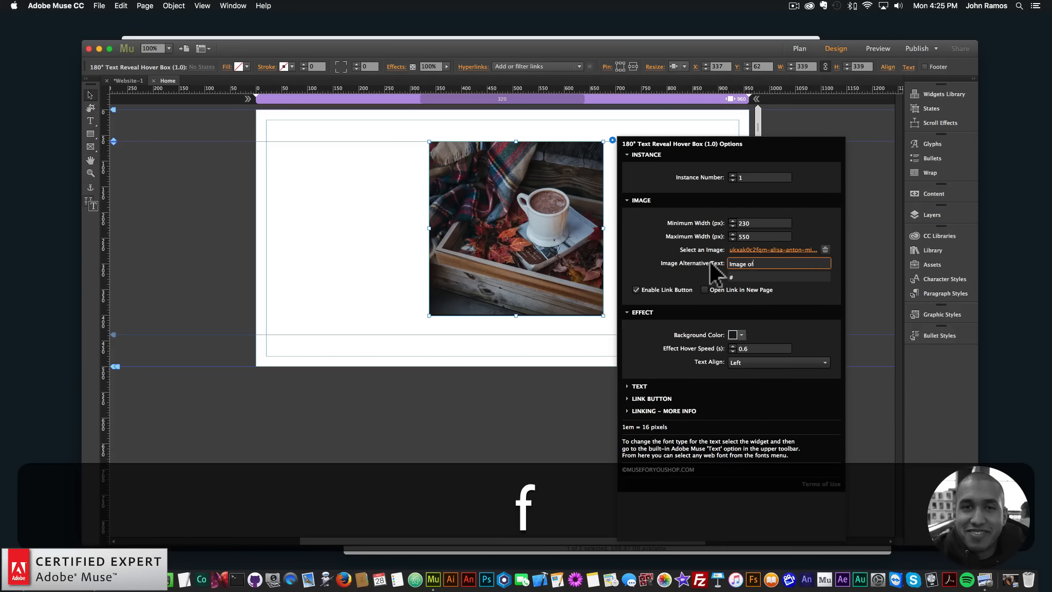
pyautogui.press('BackSpace')
pyautogui.press('BackSpace')
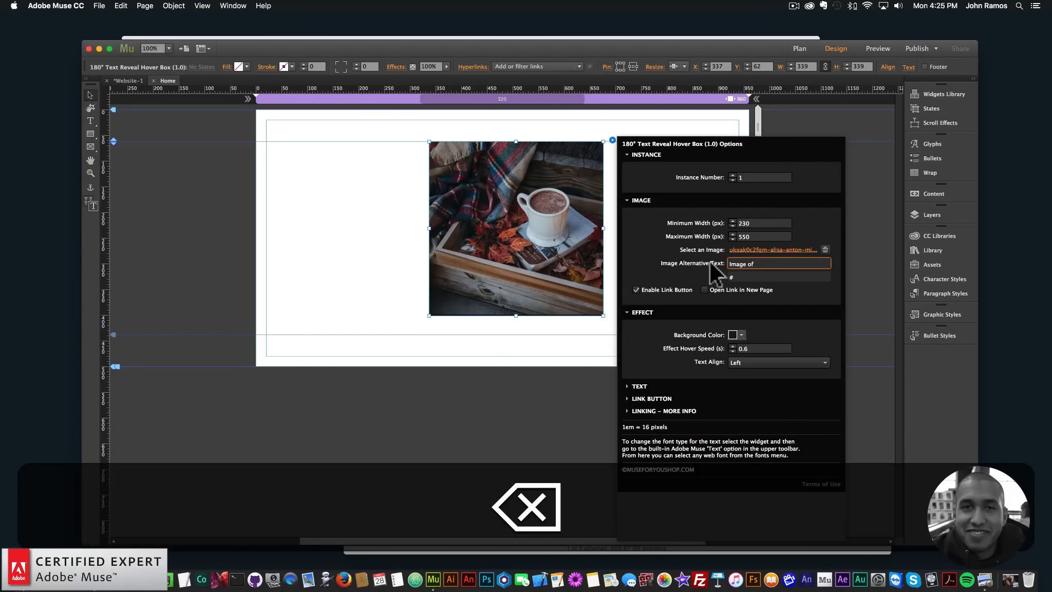
pyautogui.write('a coffee cup ')
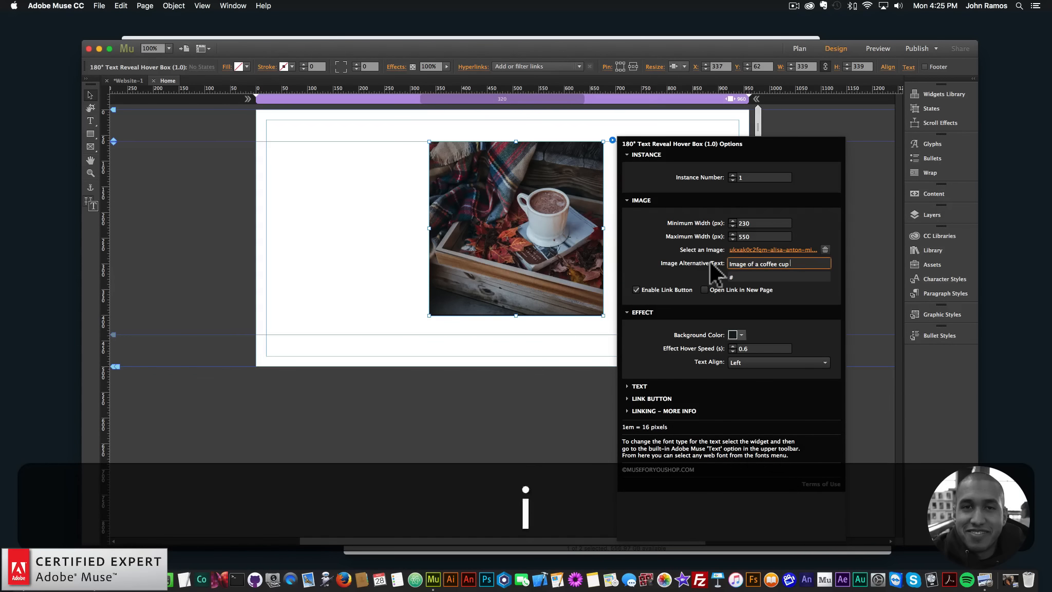
pyautogui.write('in fall')
pyautogui.press('Return')
pyautogui.click(744, 277)
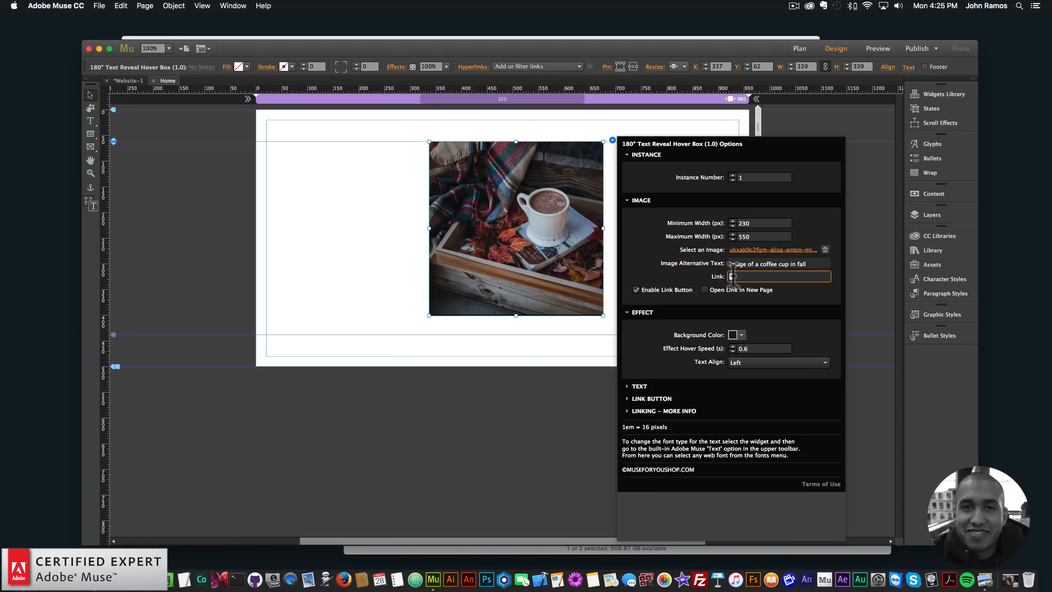
pyautogui.write('http:')
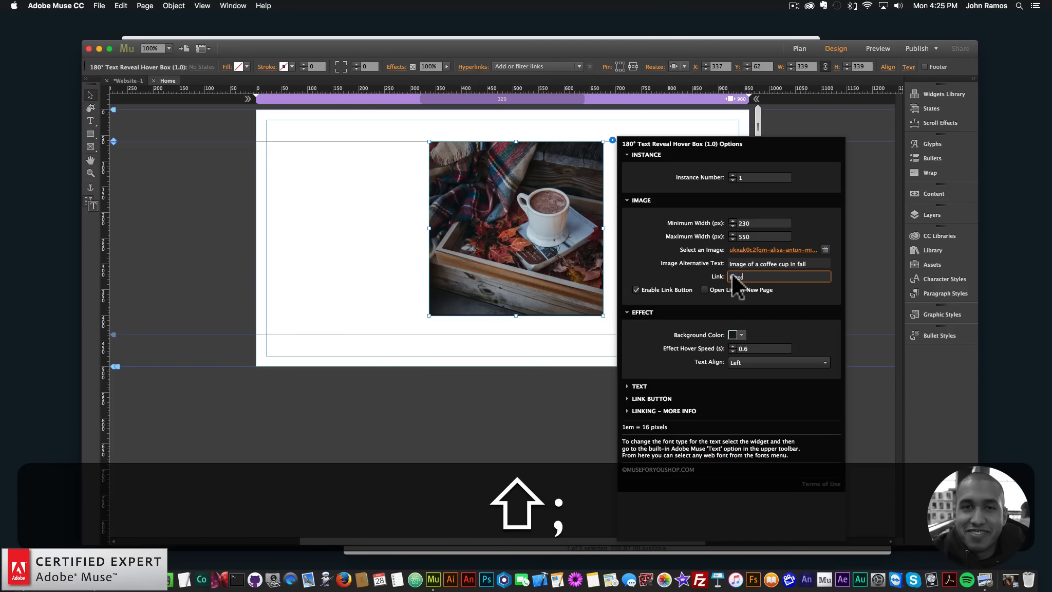
pyautogui.write('//museforyoushop.com')
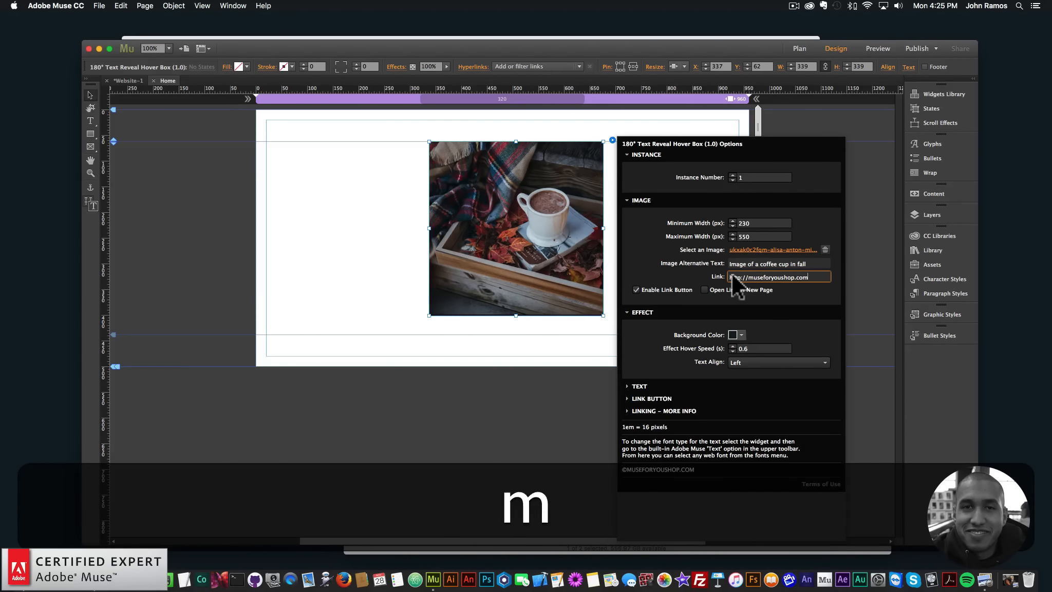
pyautogui.press('Return')
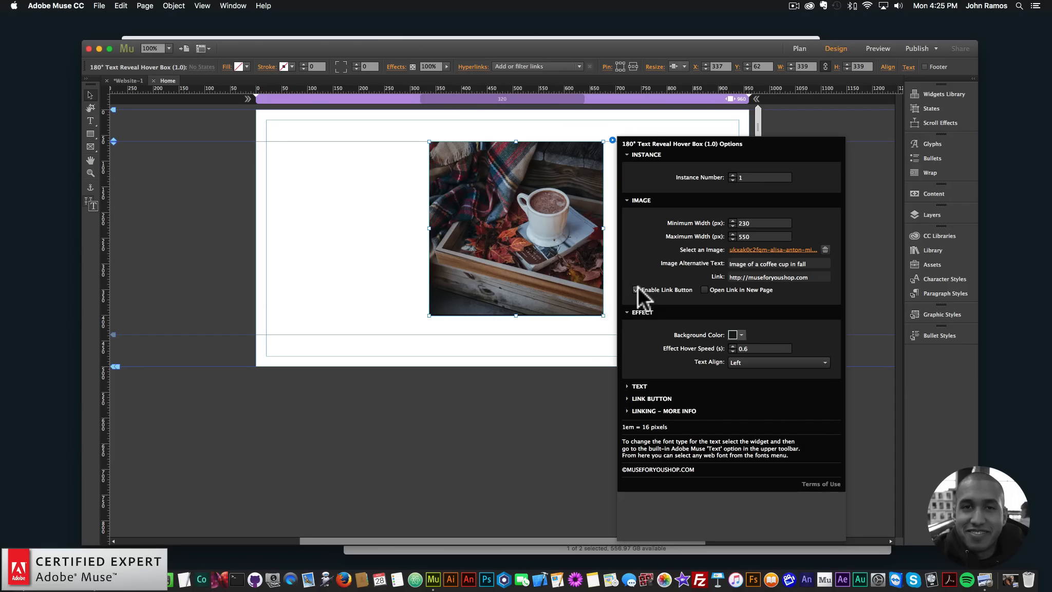
# - Preview the page in the browser and check the hover effect and the Read More button's link
pyautogui.click(363, 255)
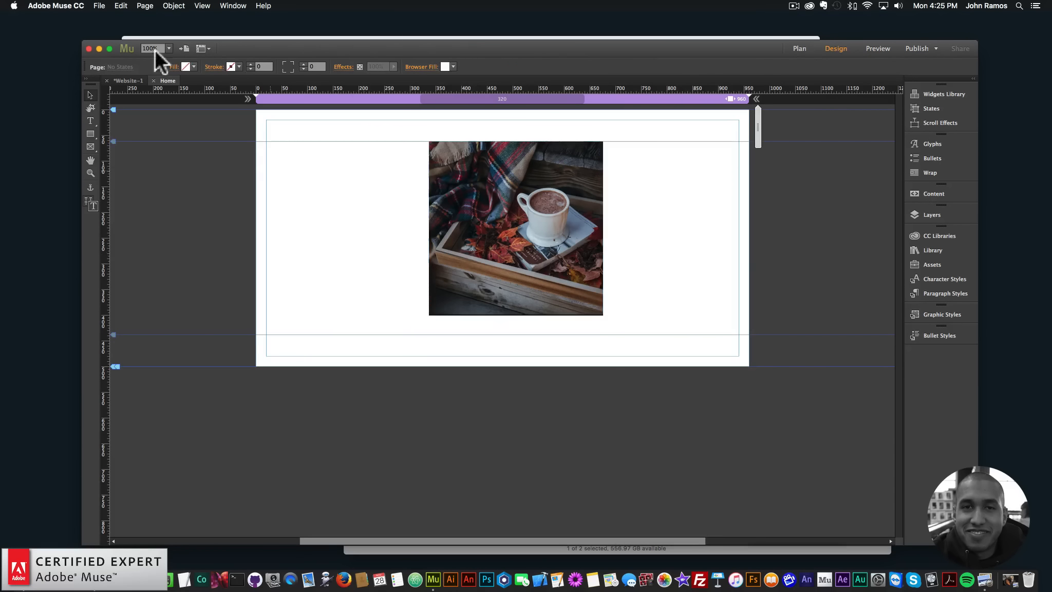
pyautogui.click(98, 6)
pyautogui.click(116, 167)
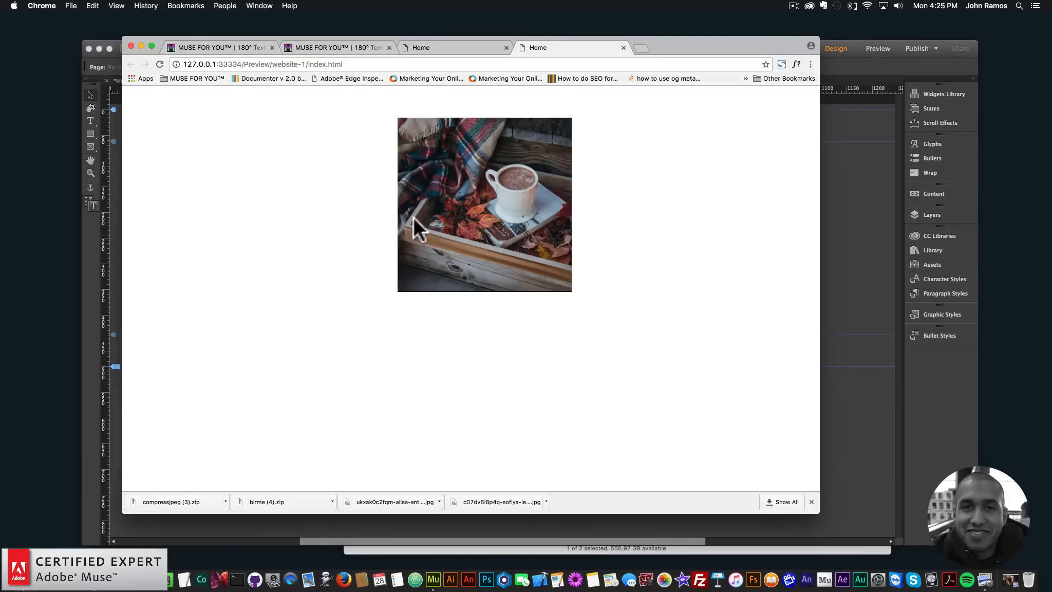
pyautogui.moveTo(413, 219)
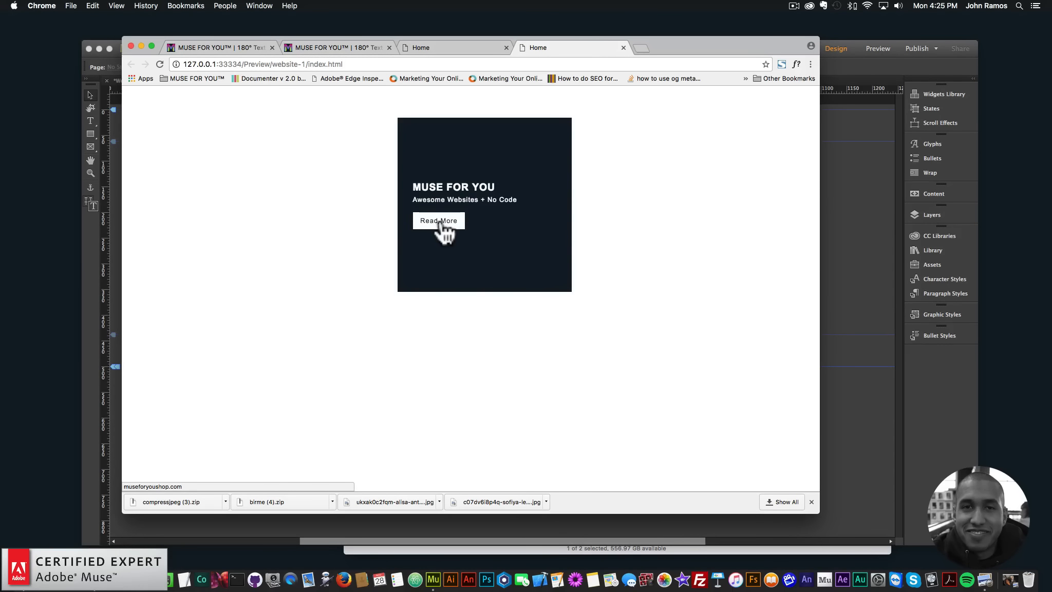
# - Switch to Adobe Muse and turn off the hover box's Enable Link Button option
pyautogui.click(874, 208)
pyautogui.click(566, 197)
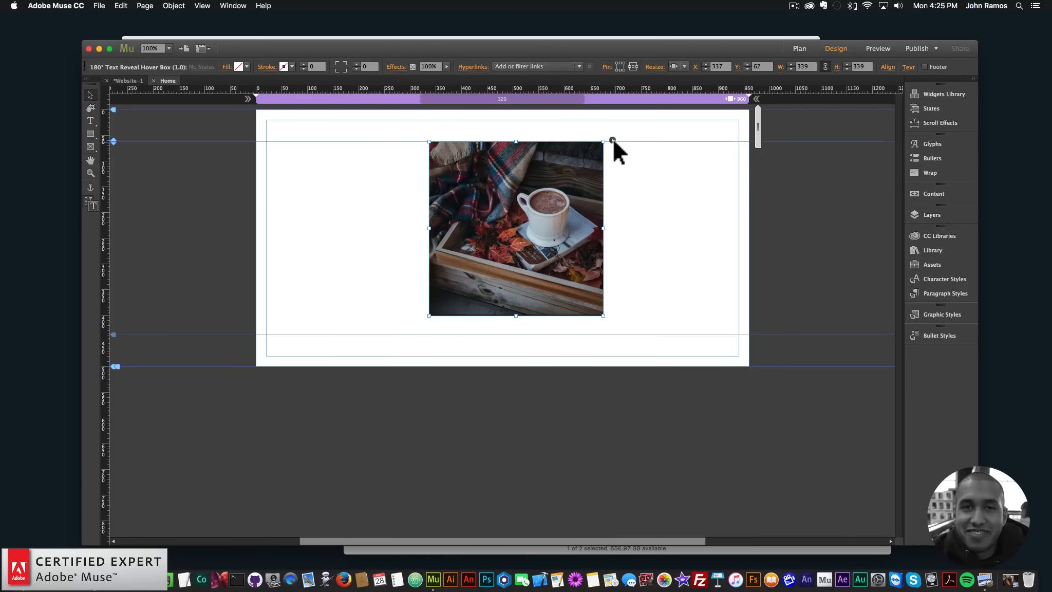
pyautogui.click(612, 139)
pyautogui.click(636, 289)
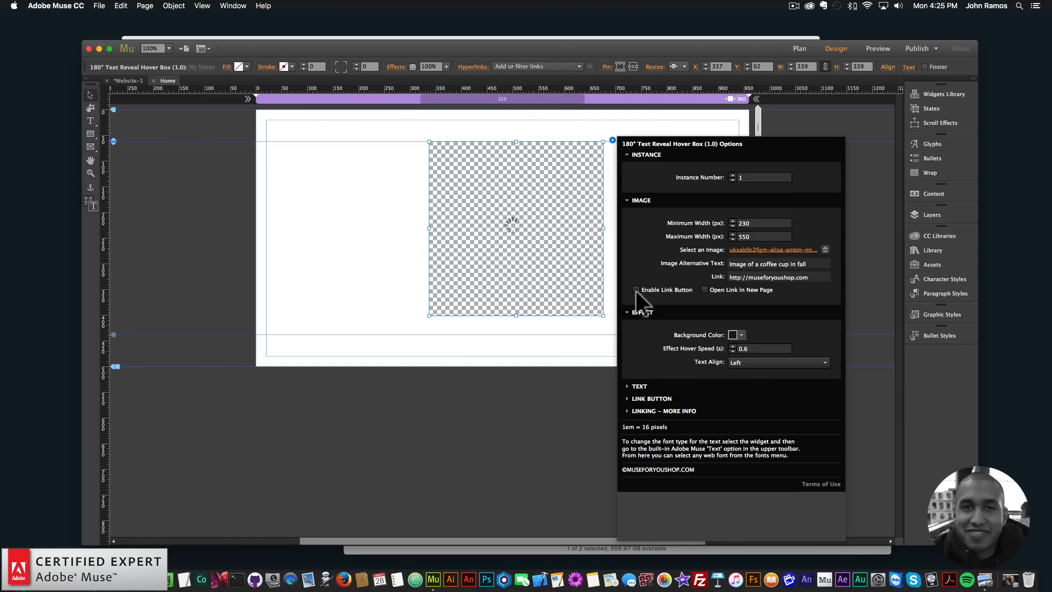
# - Preview the page in the browser and check the hover box with its link button disabled
pyautogui.click(344, 196)
pyautogui.click(99, 6)
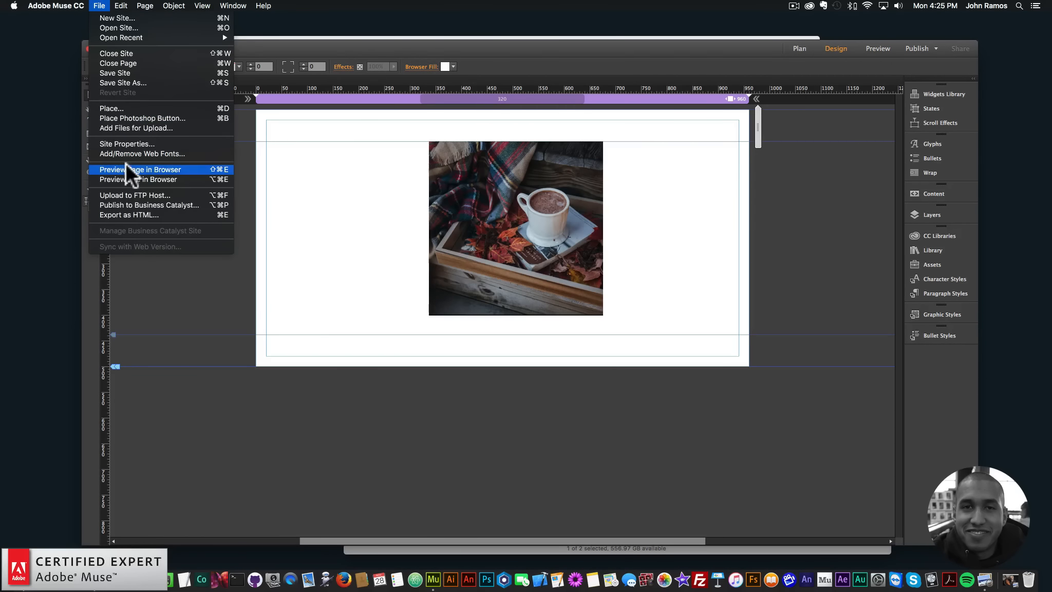
pyautogui.click(128, 169)
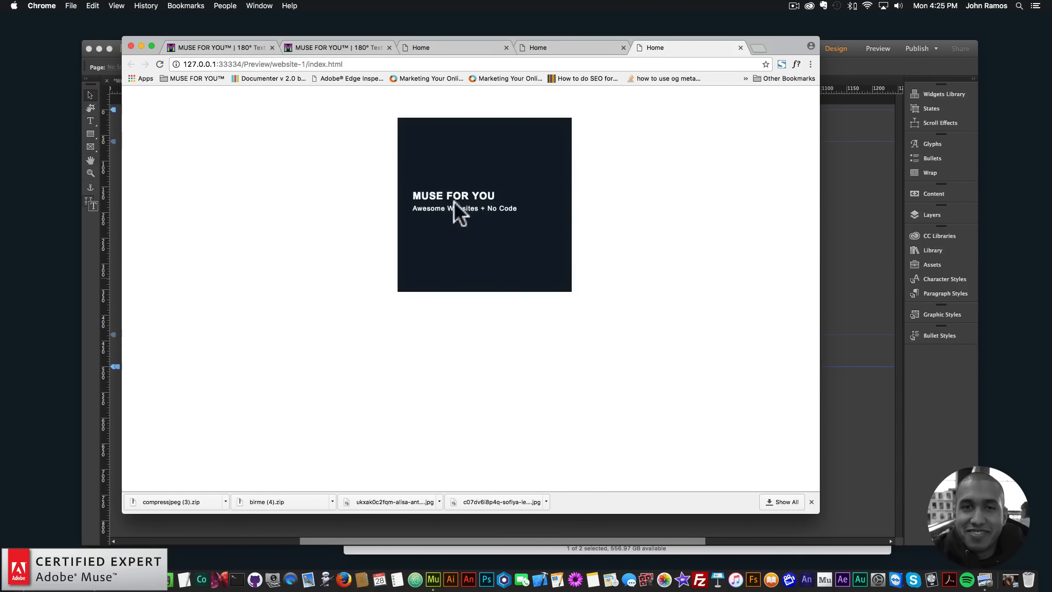
# - Return to Adobe Muse and turn the hover box's Enable Link Button option back on
pyautogui.click(922, 265)
pyautogui.click(602, 154)
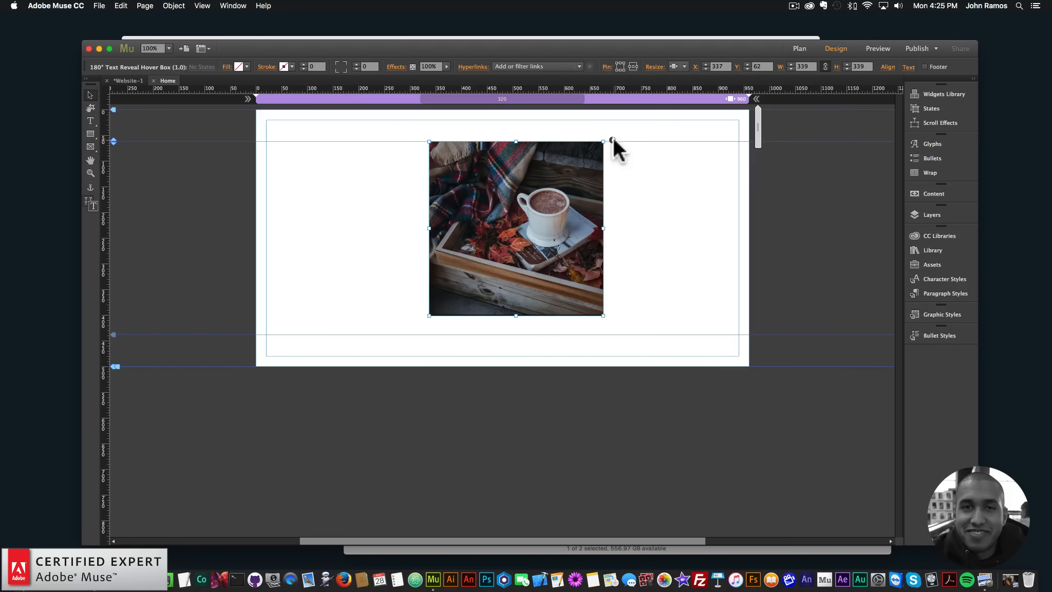
pyautogui.click(612, 140)
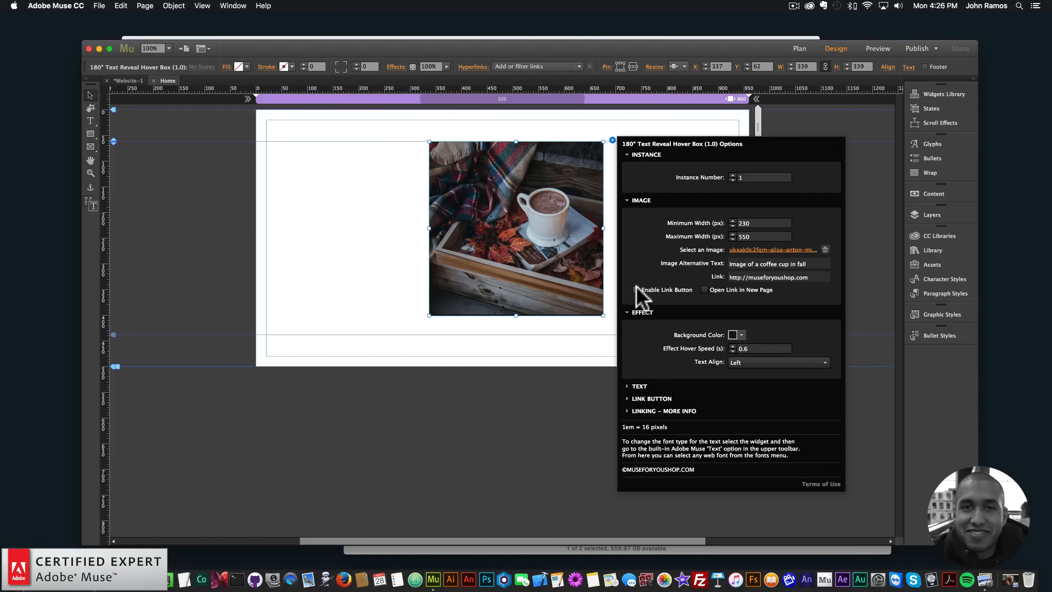
pyautogui.click(635, 290)
# - Set the hover box's effect hover speed to 0.4 seconds and its text alignment to Center
pyautogui.click(746, 349)
pyautogui.moveTo(744, 349); pyautogui.dragTo(758, 349)
pyautogui.write('4')
pyautogui.press('Return')
pyautogui.click(758, 348)
pyautogui.click(740, 358)
pyautogui.click(739, 380)
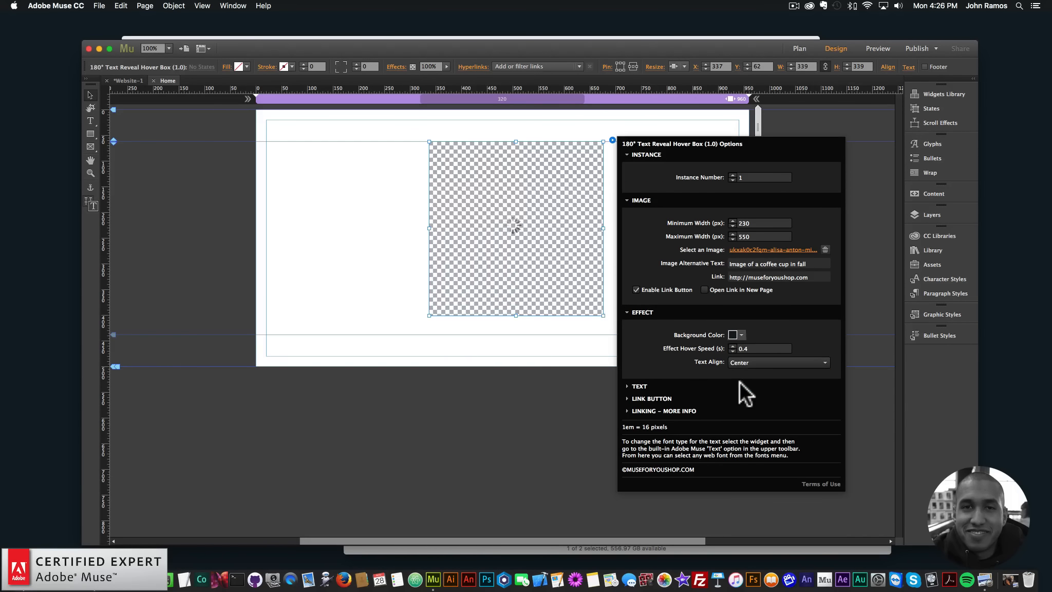
# - Set the hover box's effect background color to white and open its text settings
pyautogui.click(741, 334)
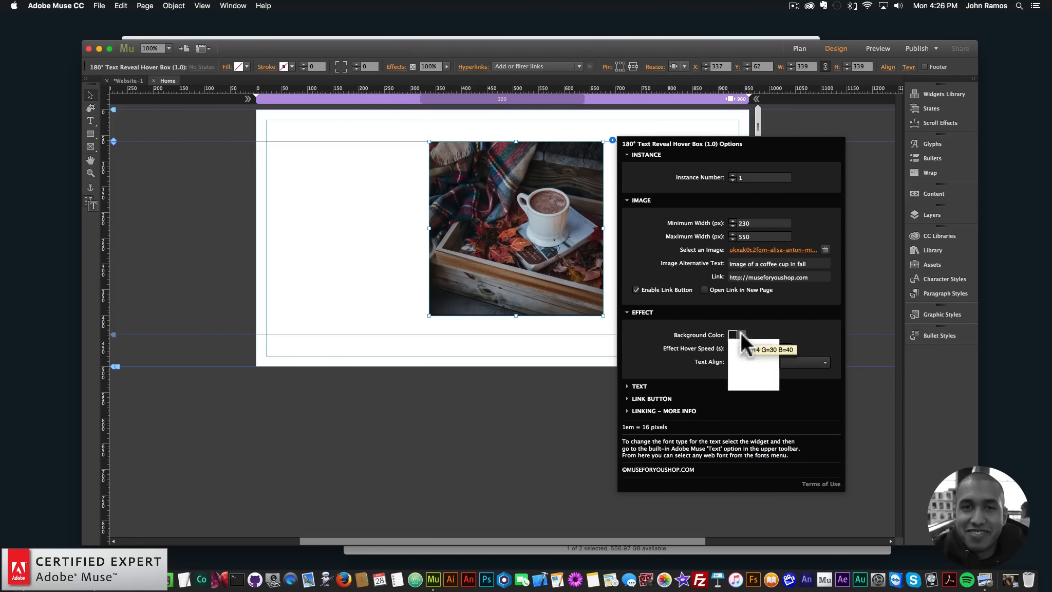
pyautogui.click(755, 364)
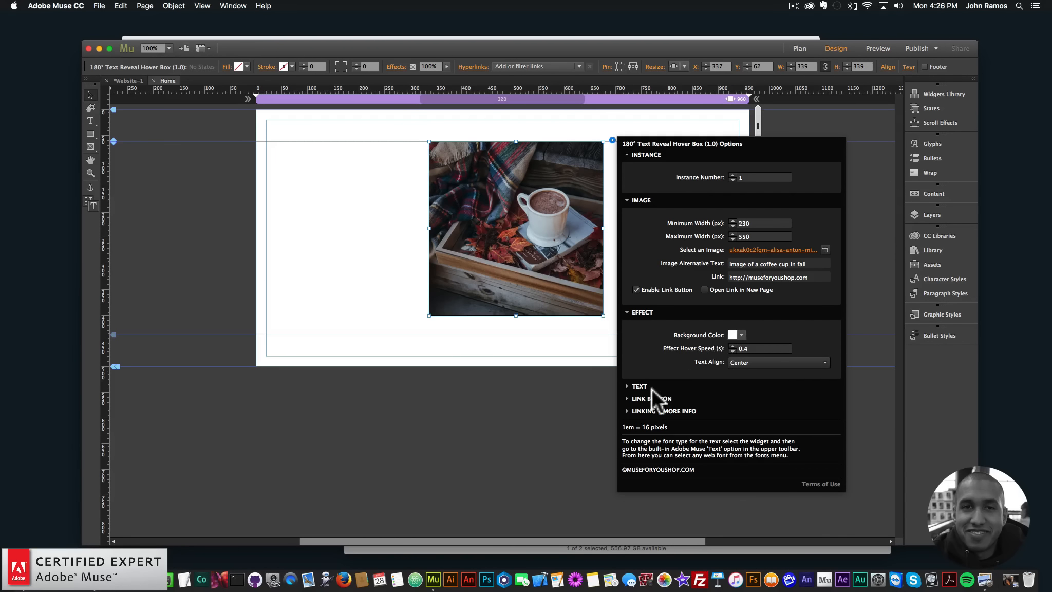
pyautogui.click(639, 386)
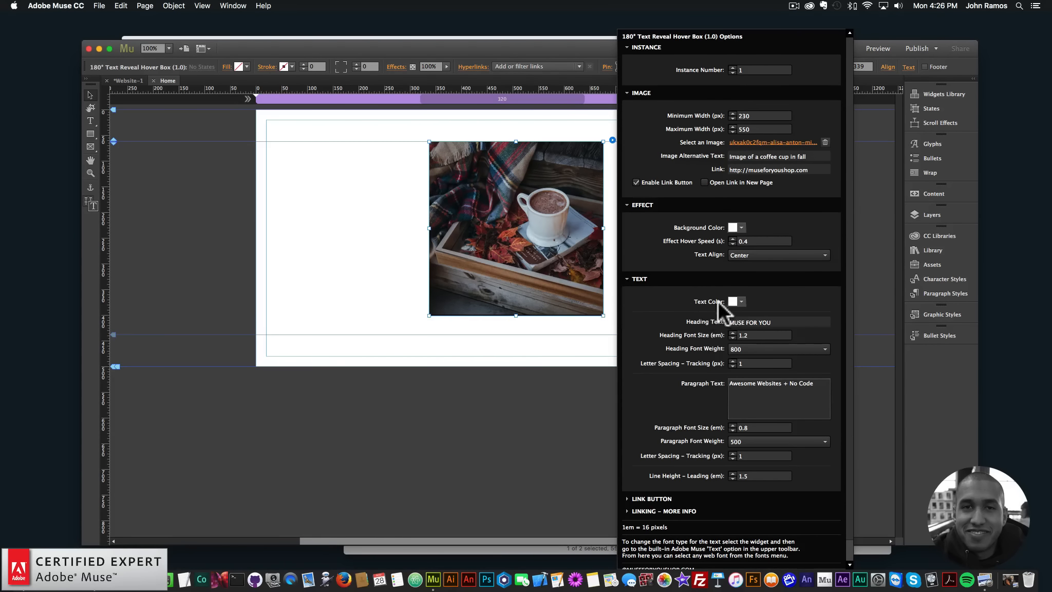
# - Add the selected My Library colors from CC Libraries, including dark #0E1E28, to the swatches
pyautogui.click(735, 302)
pyautogui.click(703, 299)
pyautogui.click(590, 290)
pyautogui.click(660, 267)
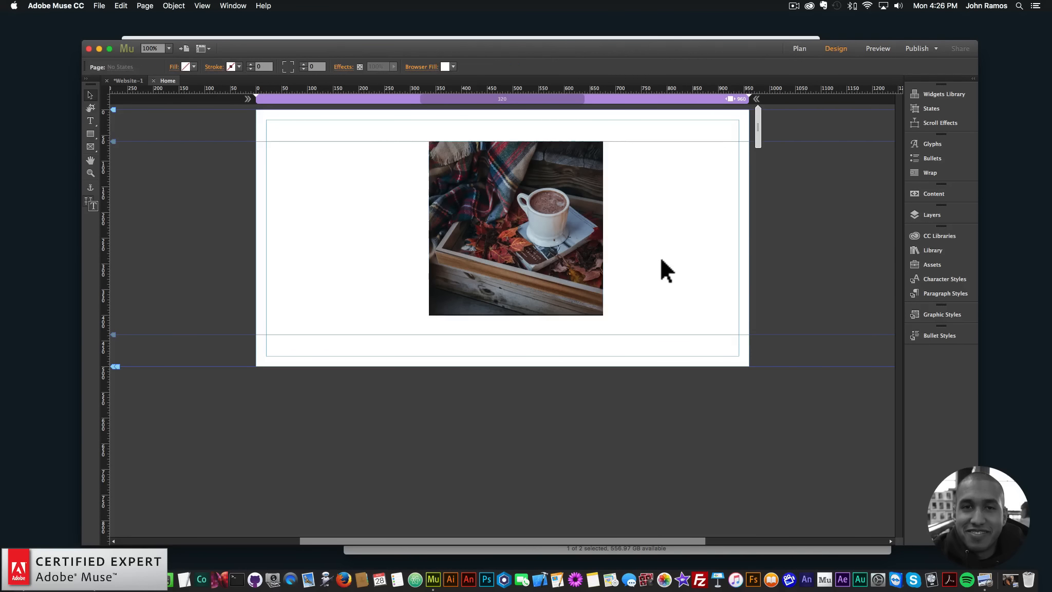
pyautogui.click(923, 235)
pyautogui.moveTo(845, 317); pyautogui.dragTo(845, 454)
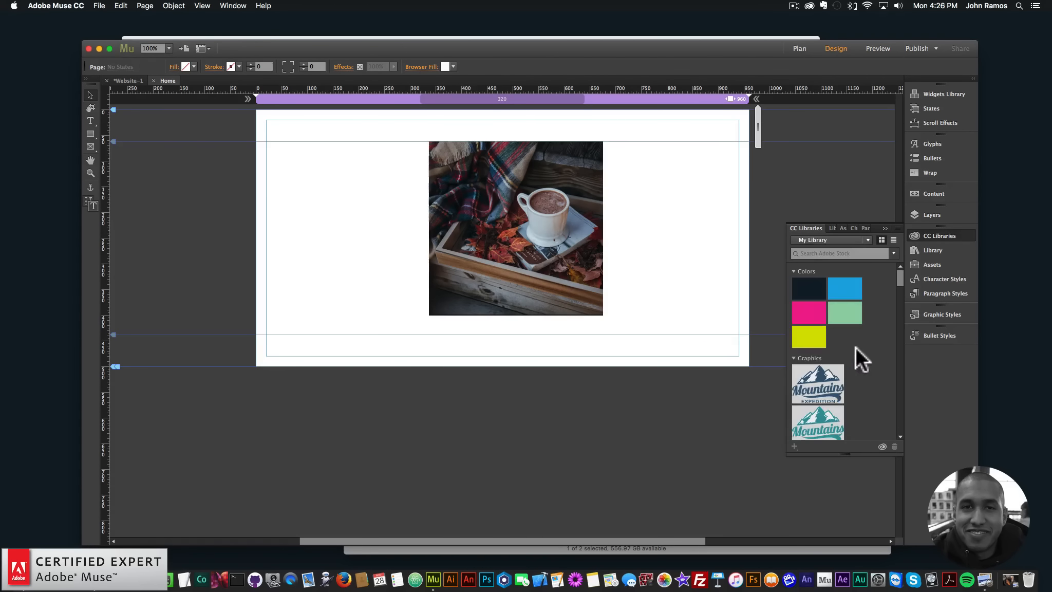
pyautogui.rightClick(812, 290)
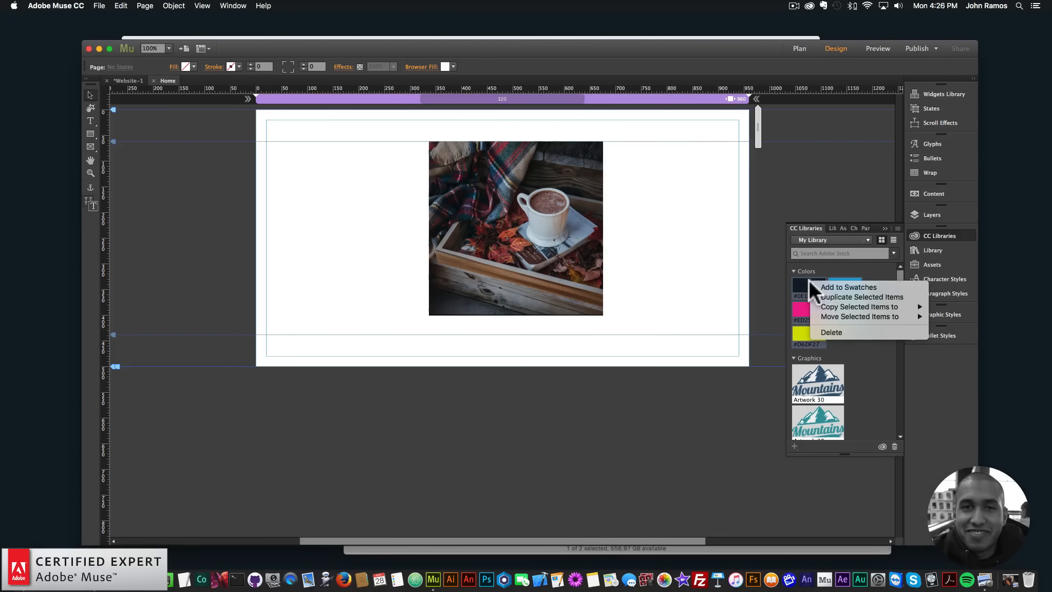
pyautogui.click(829, 284)
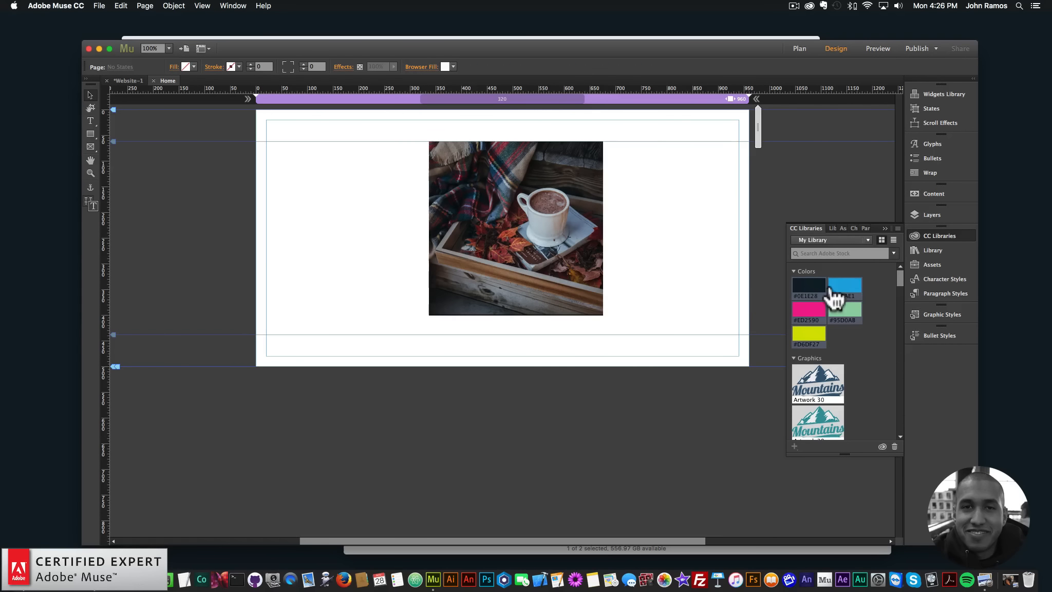
pyautogui.click(937, 234)
# - Reopen the hover box's options and set its text color to the dark R=14 G=30 B=40 swatch
pyautogui.click(602, 197)
pyautogui.click(612, 138)
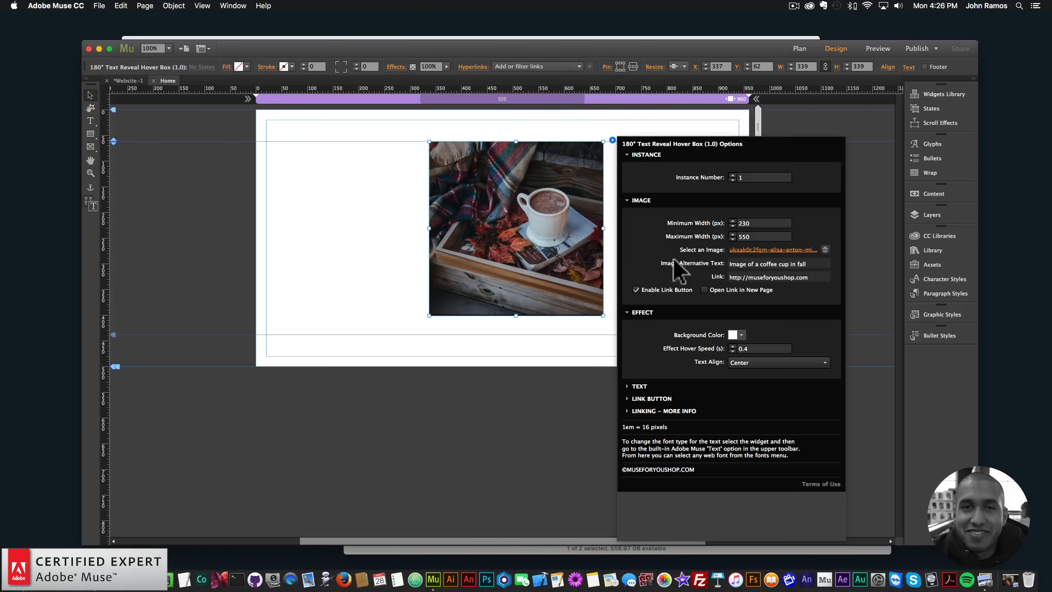
pyautogui.click(642, 385)
pyautogui.click(741, 302)
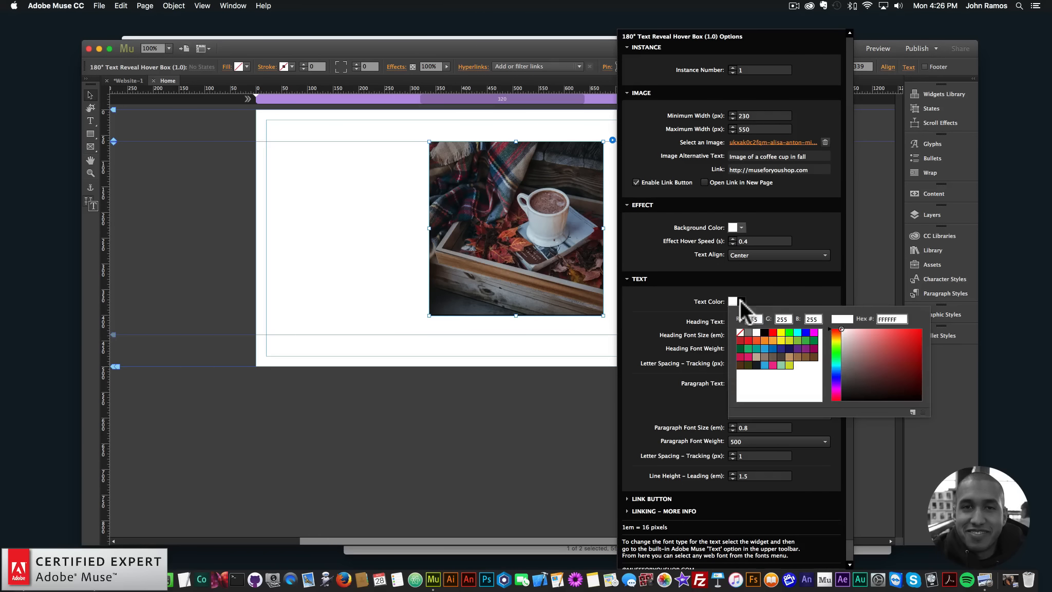
pyautogui.click(755, 359)
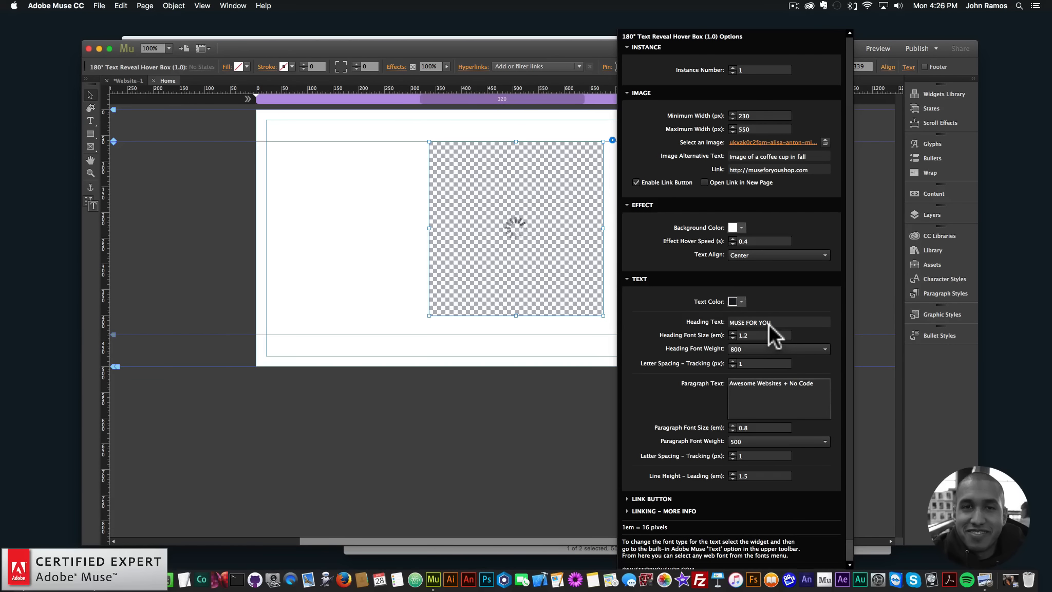
# - Set the hover box's heading font size to 1.5 em
pyautogui.click(739, 335)
pyautogui.moveTo(746, 336); pyautogui.dragTo(706, 335)
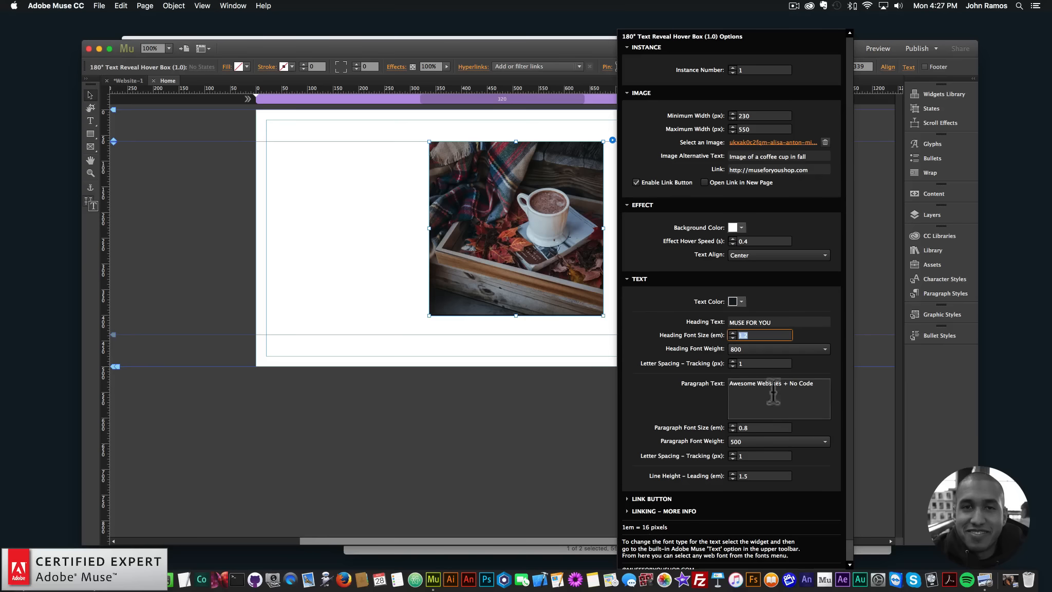
pyautogui.click(760, 336)
pyautogui.press('BackSpace')
pyautogui.write('5')
pyautogui.press('Return')
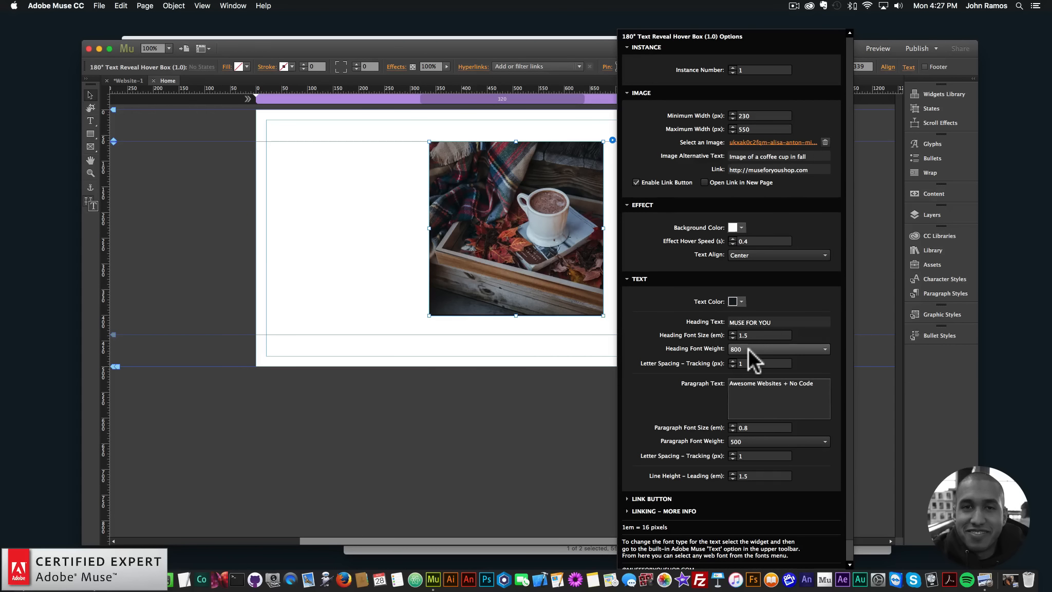
# - Check the heading font weight choices without changing them, and set the heading's letter spacing to 2 px
pyautogui.click(748, 349)
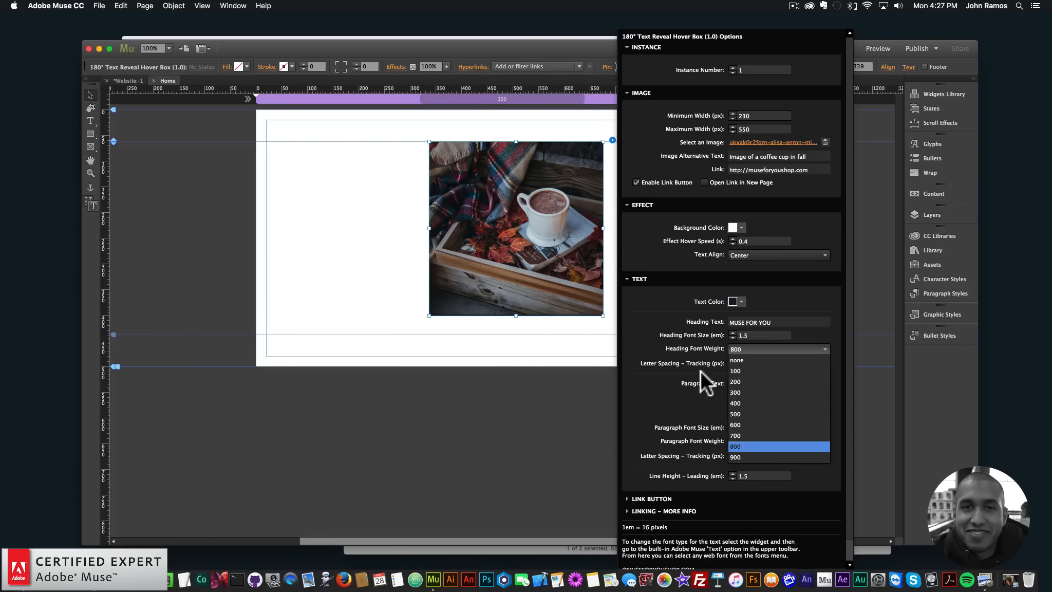
pyautogui.click(689, 350)
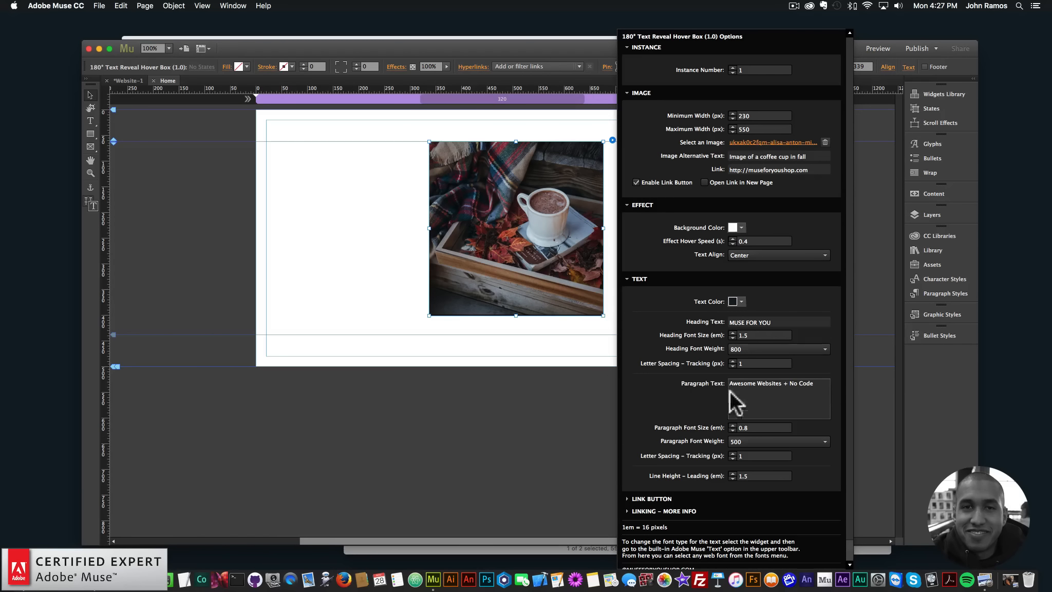
pyautogui.doubleClick(745, 363)
pyautogui.write('2')
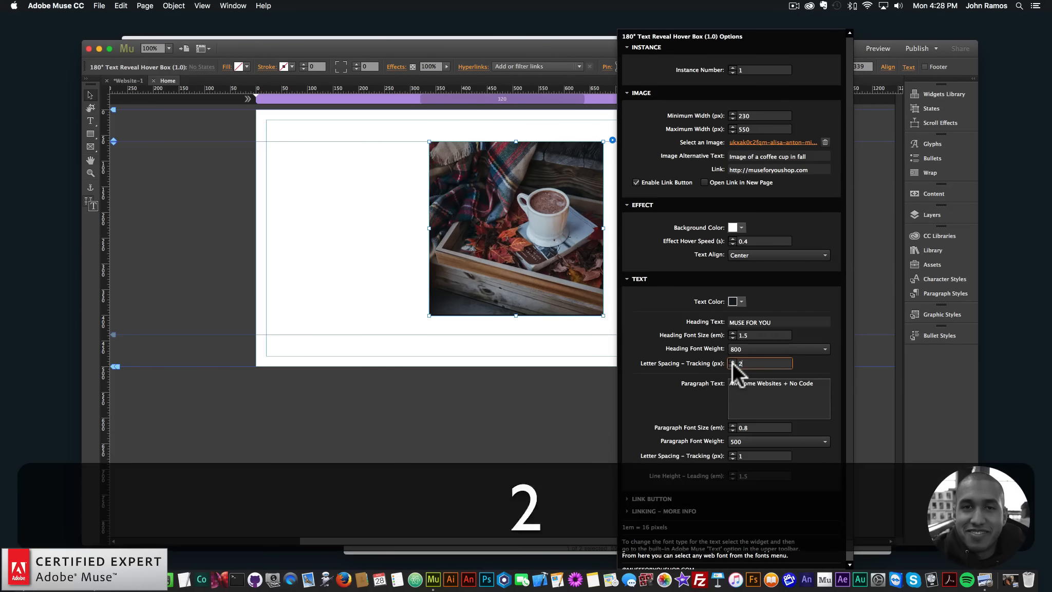
pyautogui.press('Return')
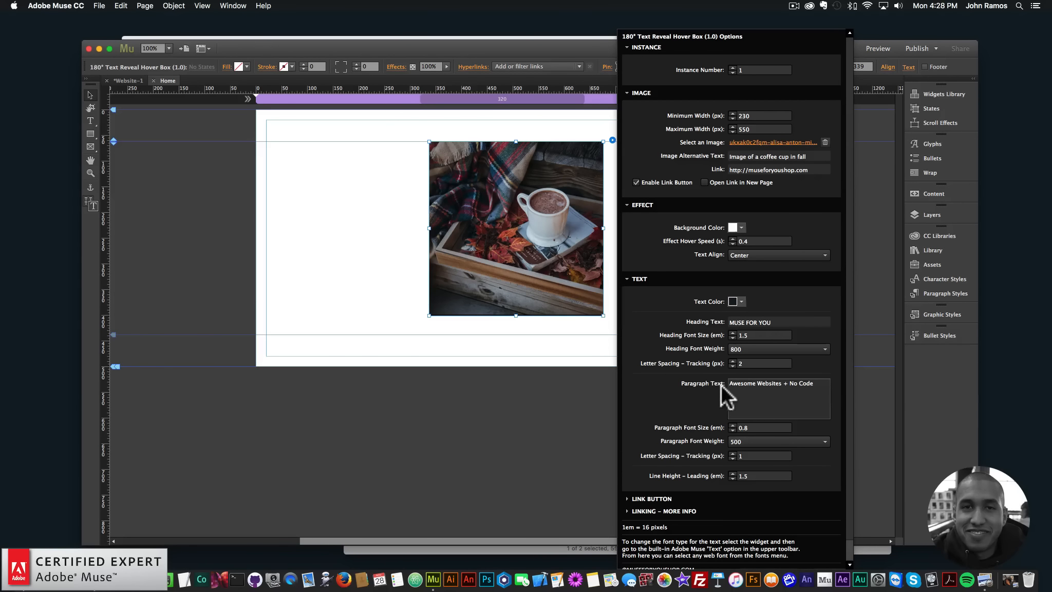
# - Set the paragraph font size to 1.2 em and its letter spacing to 2 px
pyautogui.click(813, 388)
pyautogui.click(758, 426)
pyautogui.write('1.2')
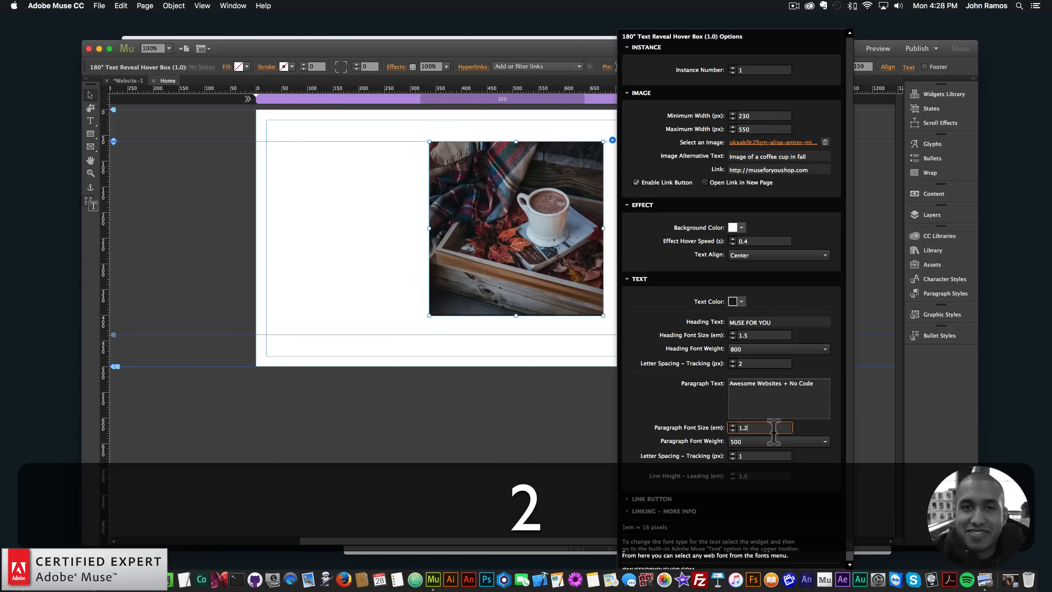
pyautogui.press('Return')
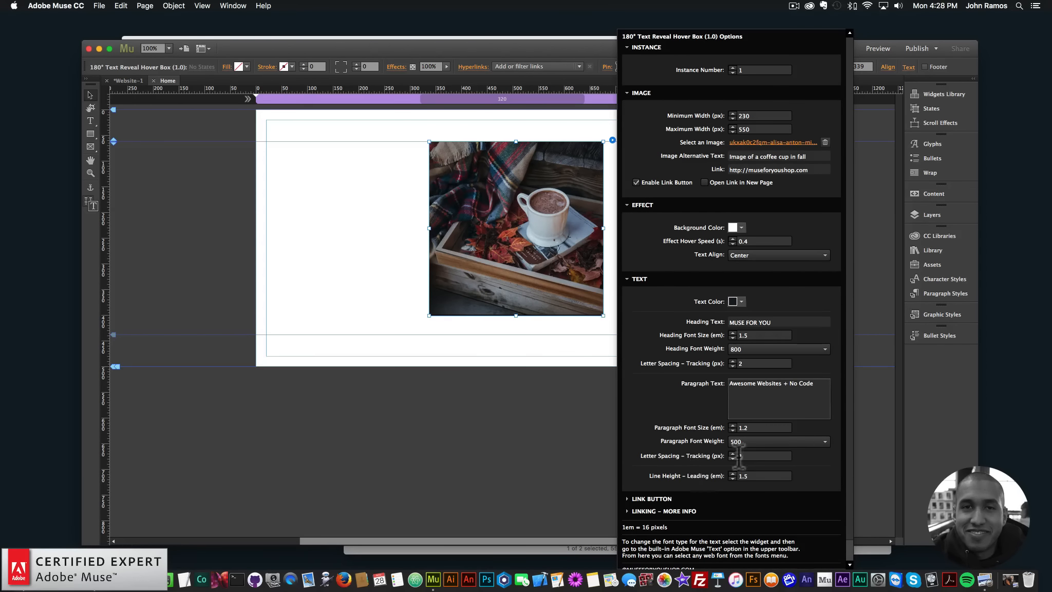
pyautogui.click(745, 456)
pyautogui.write('2')
pyautogui.press('Return')
pyautogui.click(752, 475)
# - Open the link button settings and change the link button text to "BUY NOW"
pyautogui.click(651, 498)
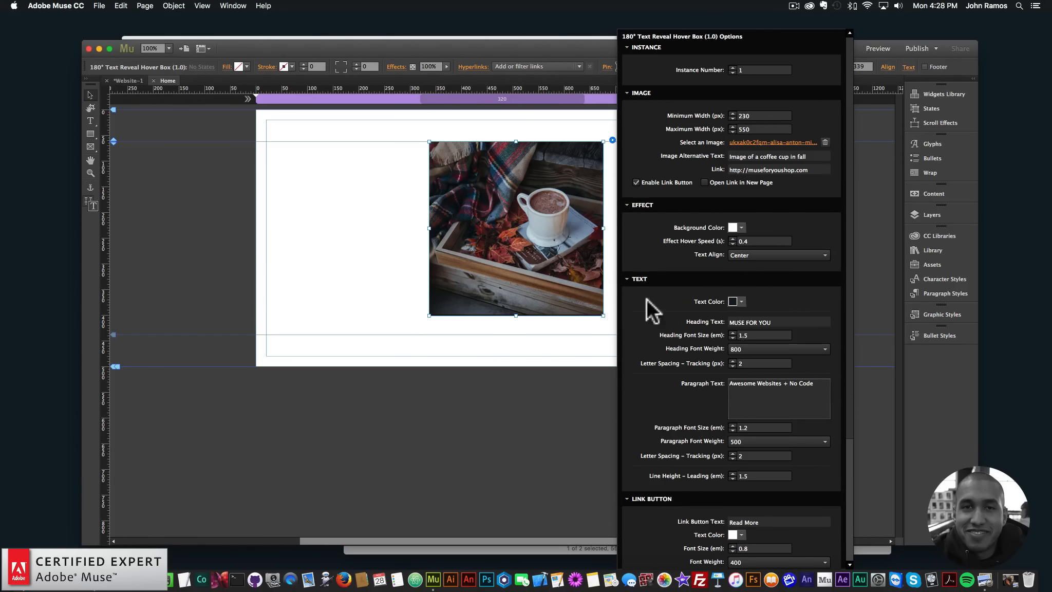
pyautogui.click(638, 279)
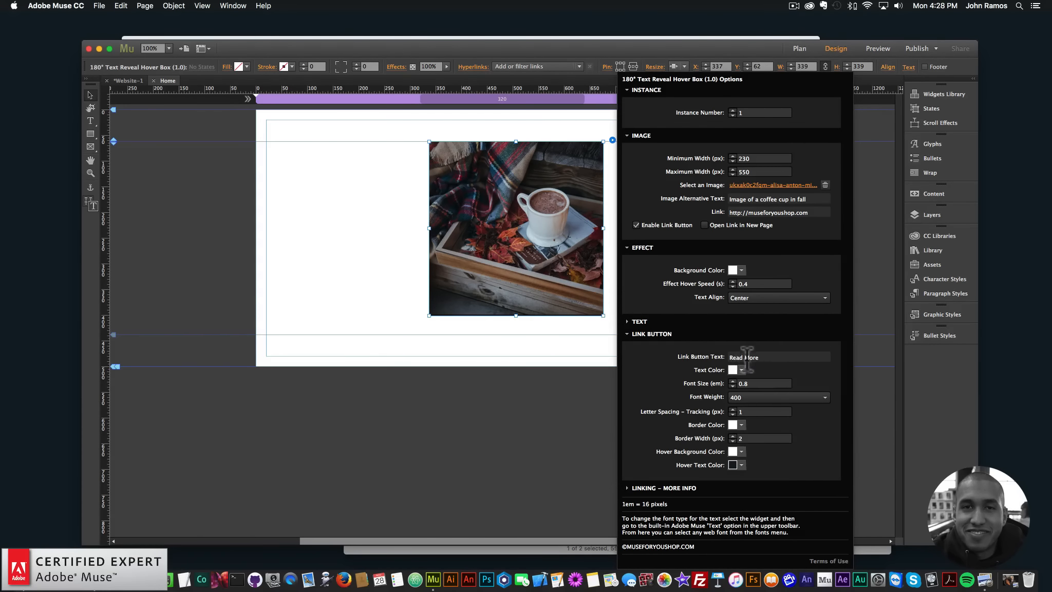
pyautogui.click(765, 356)
pyautogui.write('BUY NOW')
pyautogui.hotkey('shift', 'Return')
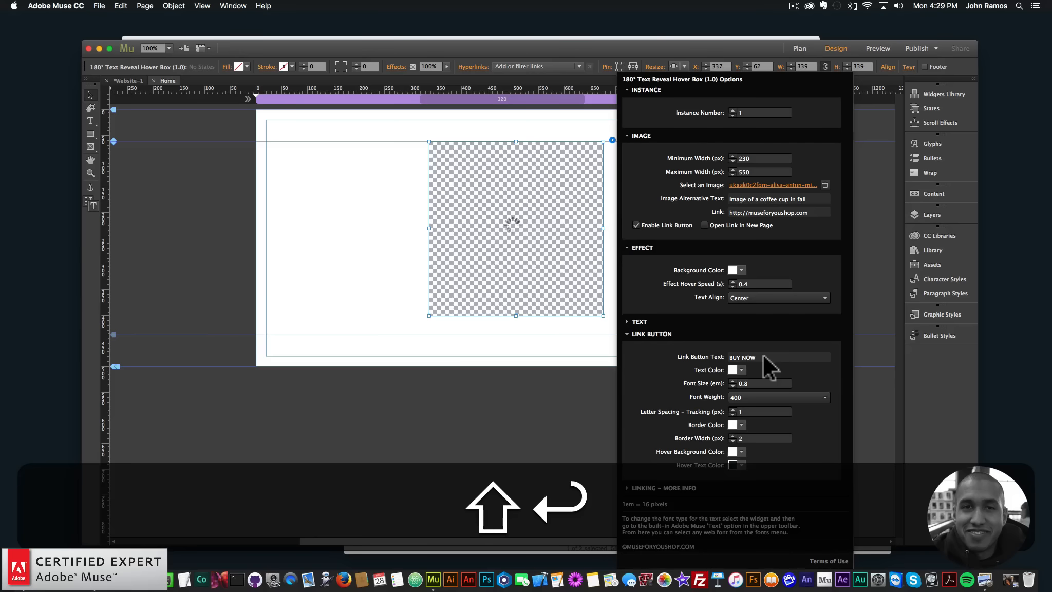
# - Set the link button's font size to 1.2 em and its letter spacing to 2 px
pyautogui.click(741, 370)
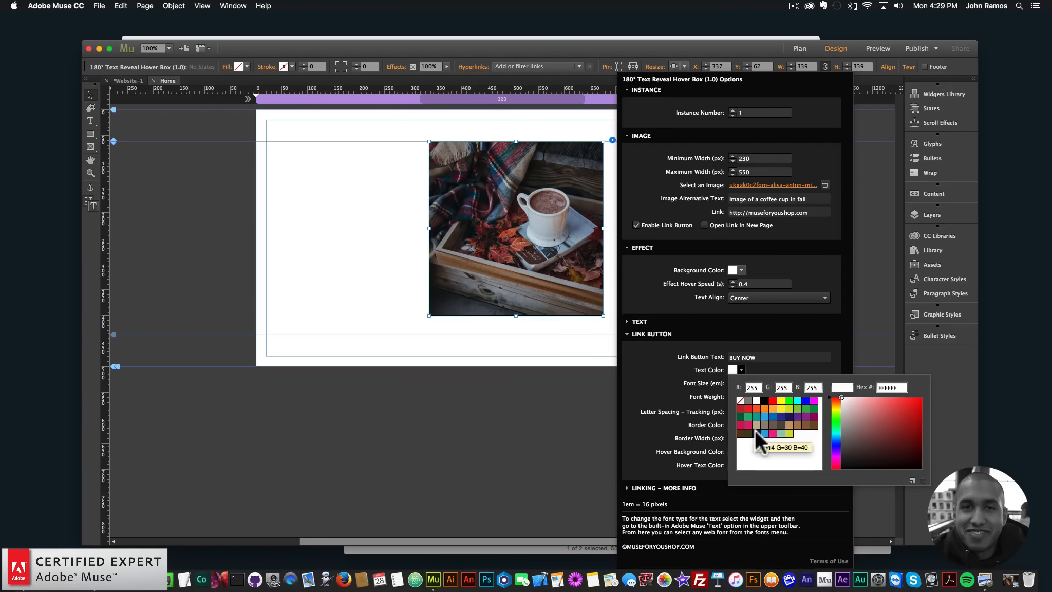
pyautogui.click(699, 384)
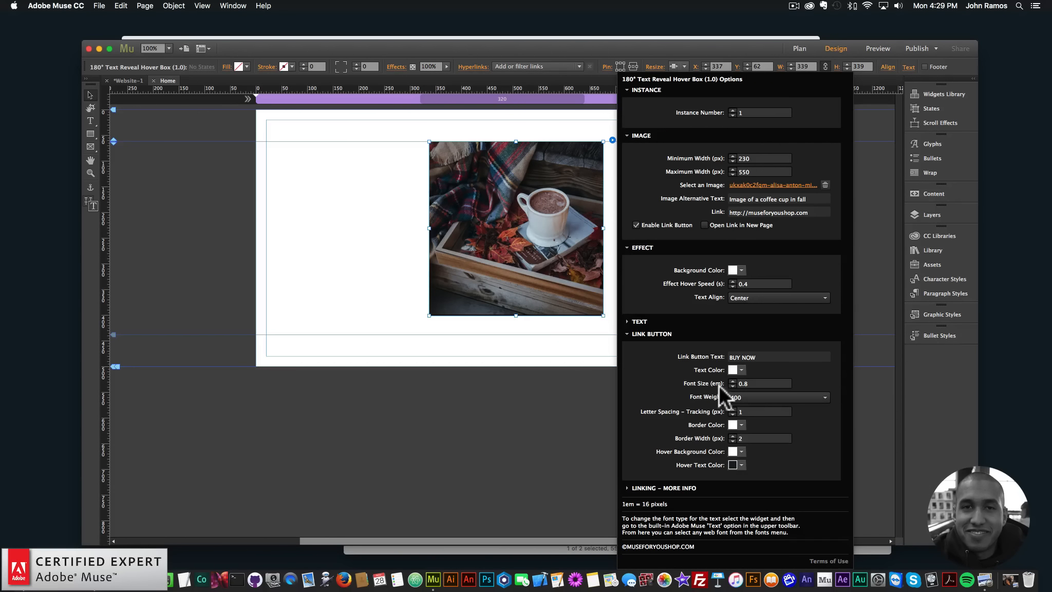
pyautogui.click(745, 383)
pyautogui.write('1.2')
pyautogui.press('Return')
pyautogui.click(742, 411)
pyautogui.write('2')
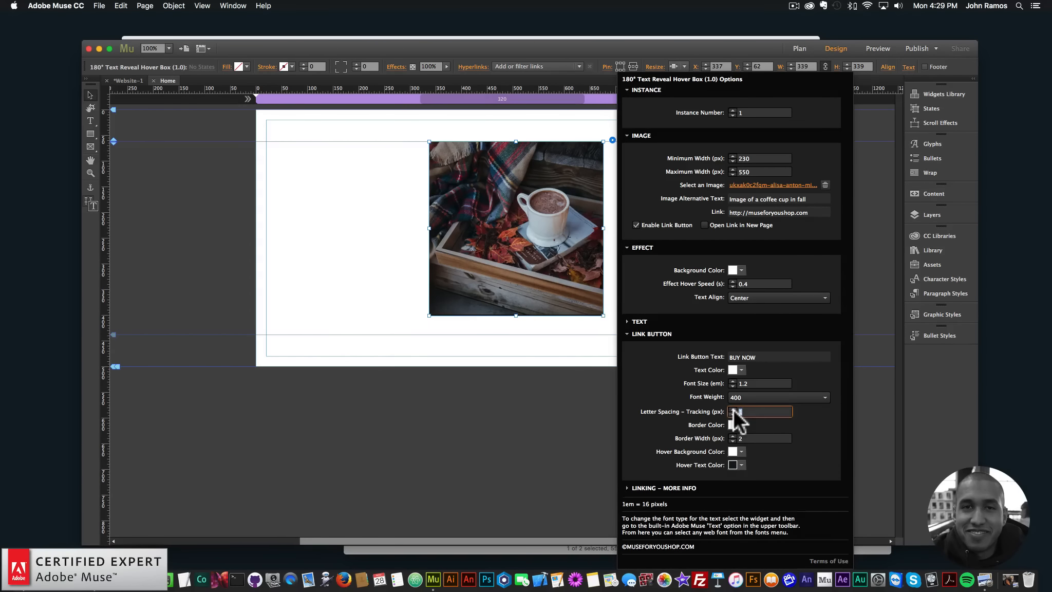
pyautogui.press('Return')
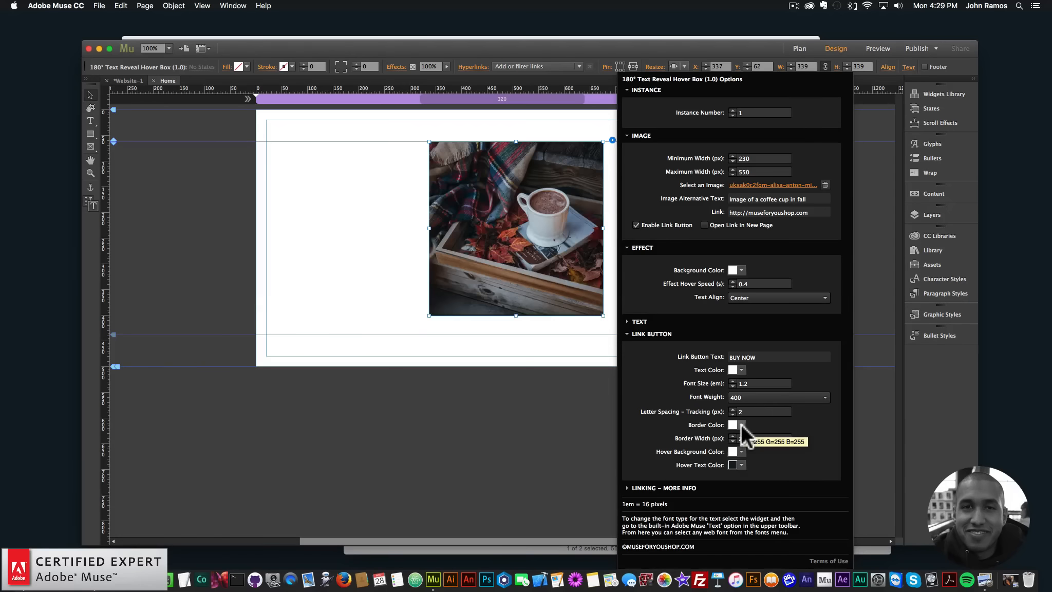
# - Set the link button's border color to the dark R=14 G=30 B=40 swatch and its border width to 5 px
pyautogui.click(740, 424)
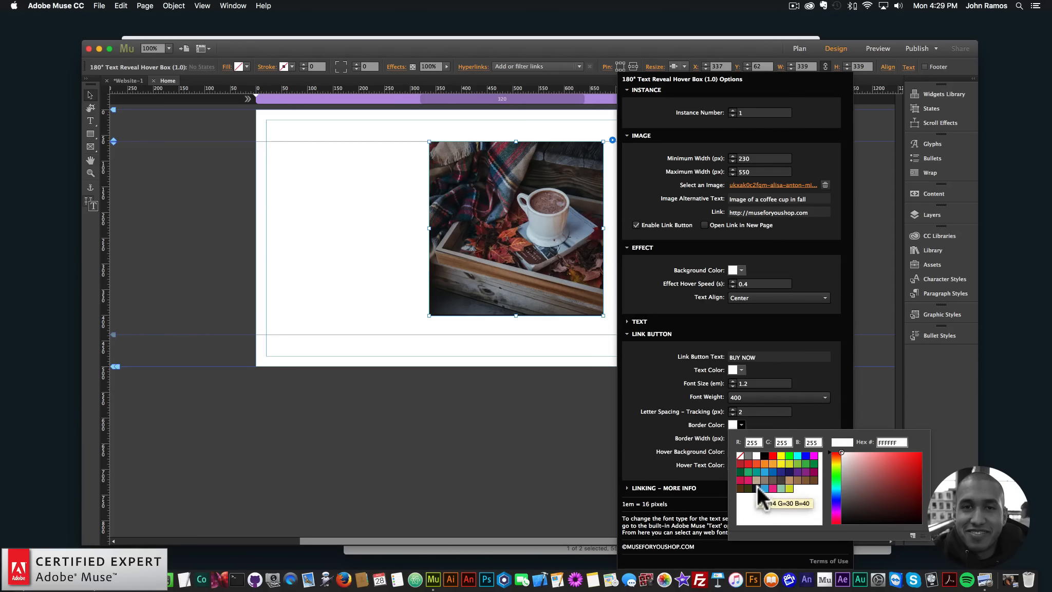
pyautogui.click(757, 487)
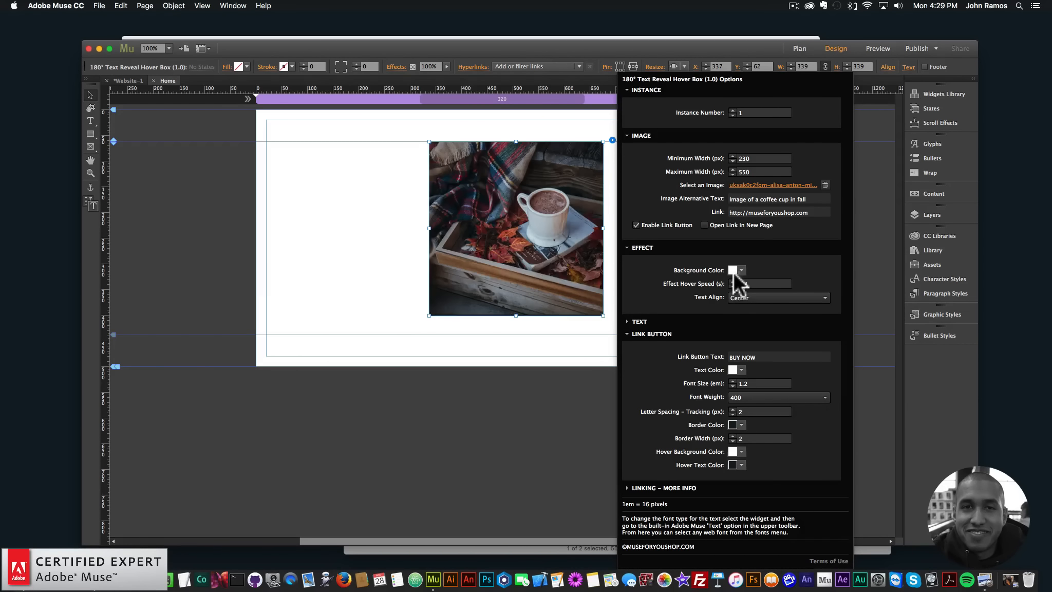
pyautogui.click(731, 439)
pyautogui.write('5')
pyautogui.press('Return')
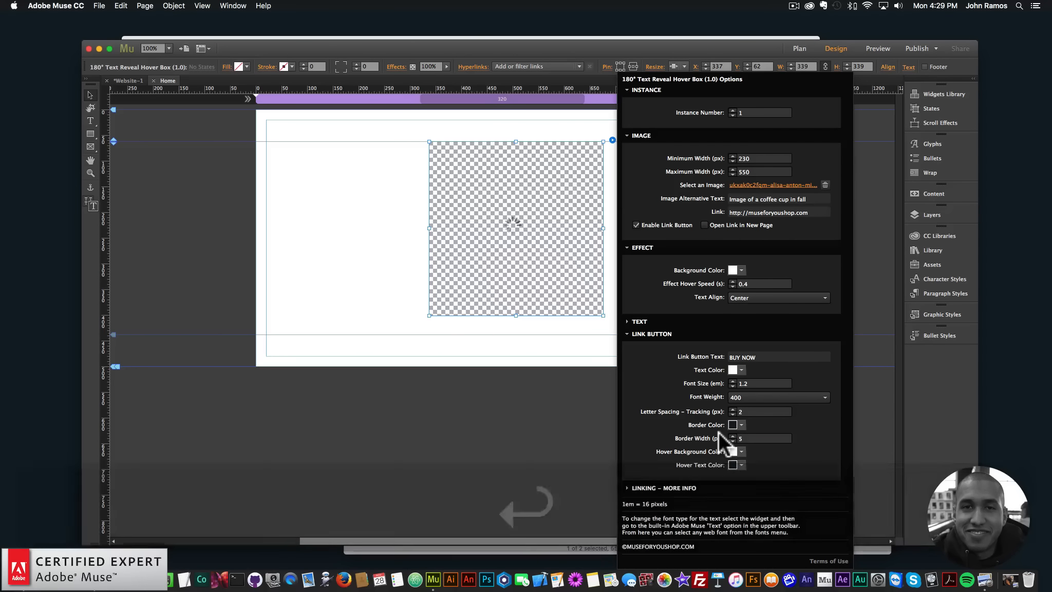
# - Review the link button's hover background color and the guidance on linking internal pages, external pages and anchor points
pyautogui.click(740, 450)
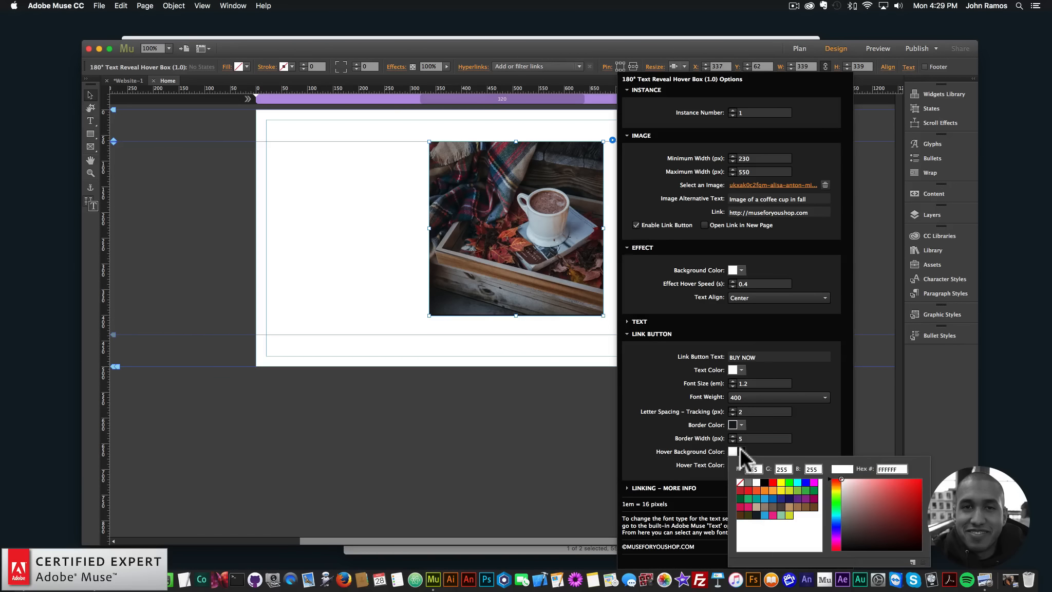
pyautogui.click(691, 450)
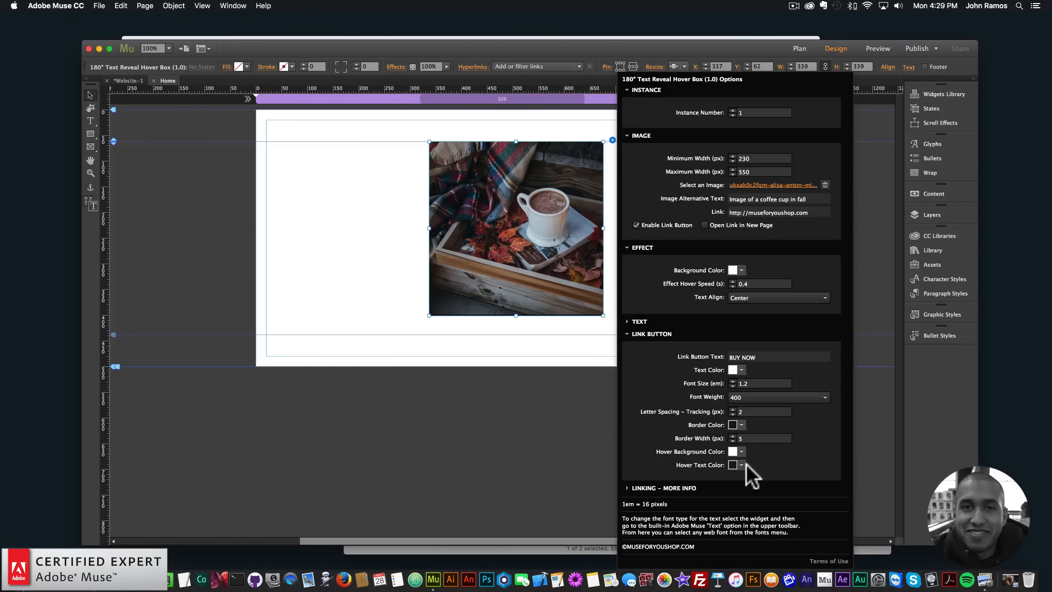
pyautogui.click(667, 488)
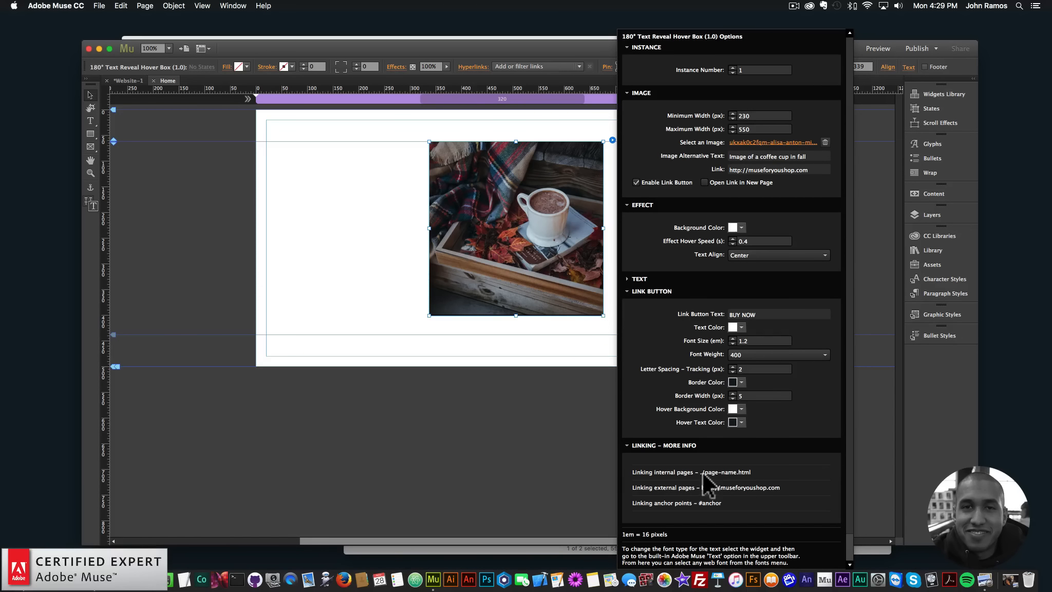
pyautogui.click(675, 445)
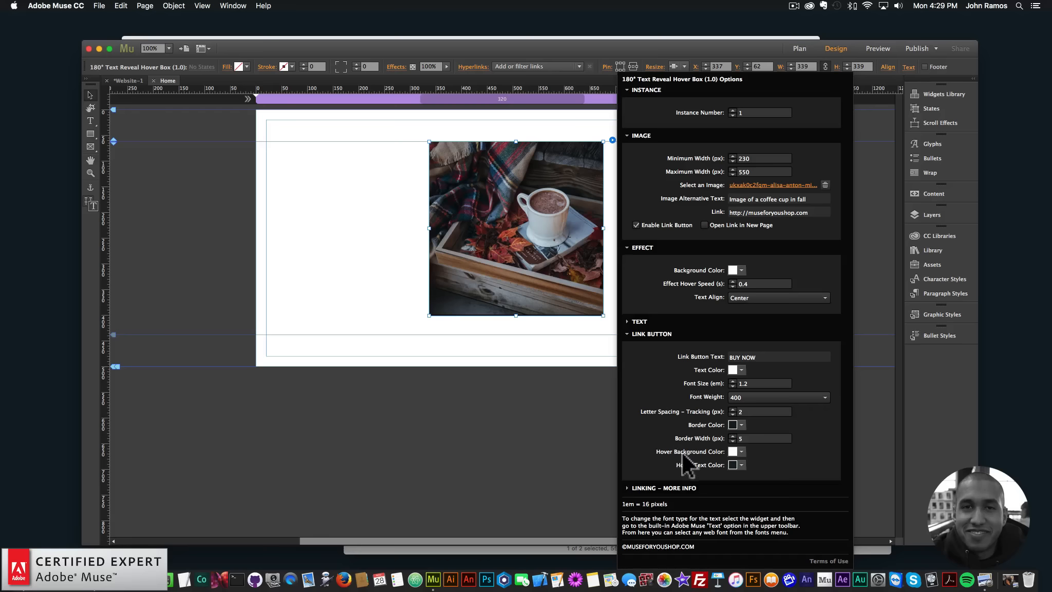
pyautogui.click(654, 333)
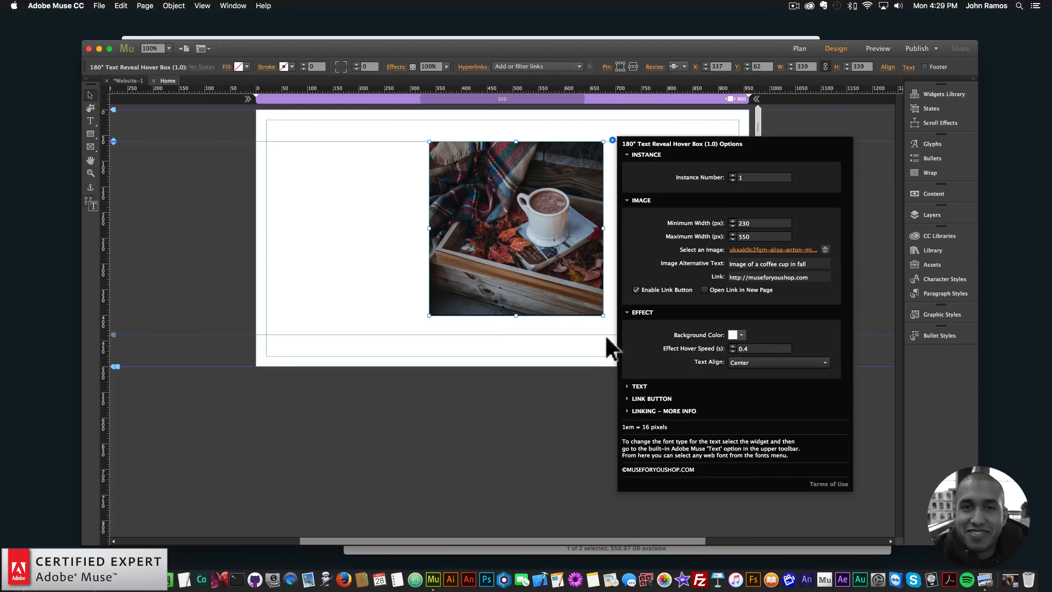
# - Preview the page in the browser and check the restyled hover box text and BUY NOW button
pyautogui.click(280, 240)
pyautogui.click(99, 6)
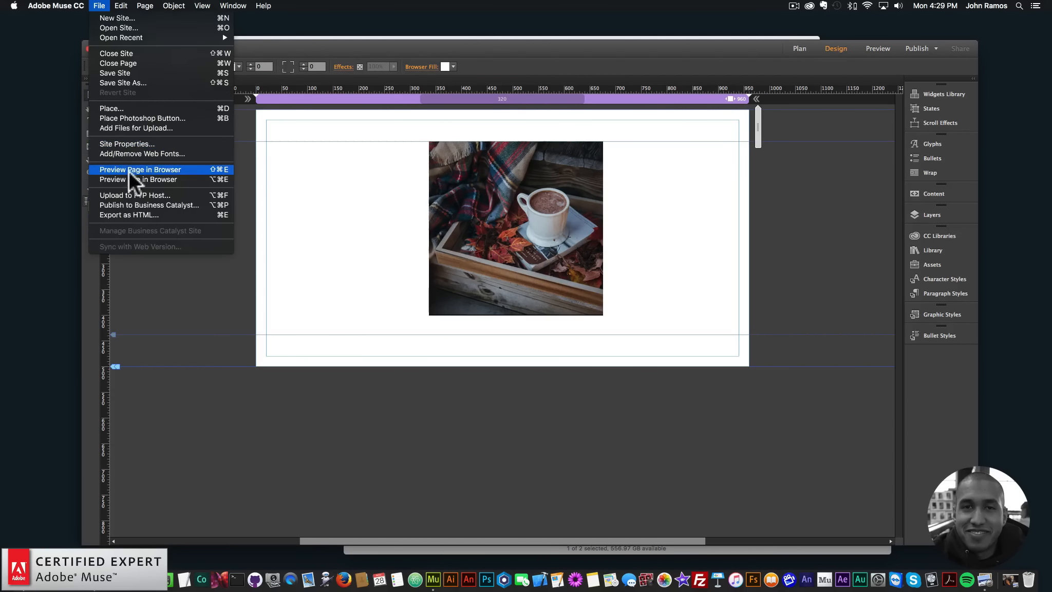
pyautogui.click(128, 169)
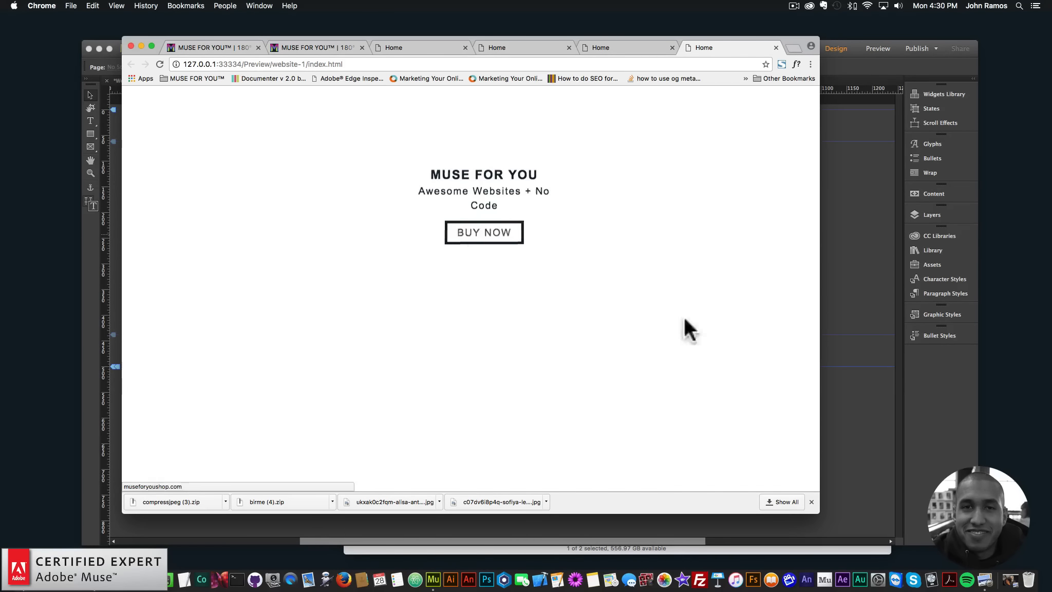
# - Set the hover box link button's text color to the dark R=14 G=30 B=40 swatch
pyautogui.click(842, 267)
pyautogui.click(575, 195)
pyautogui.click(612, 139)
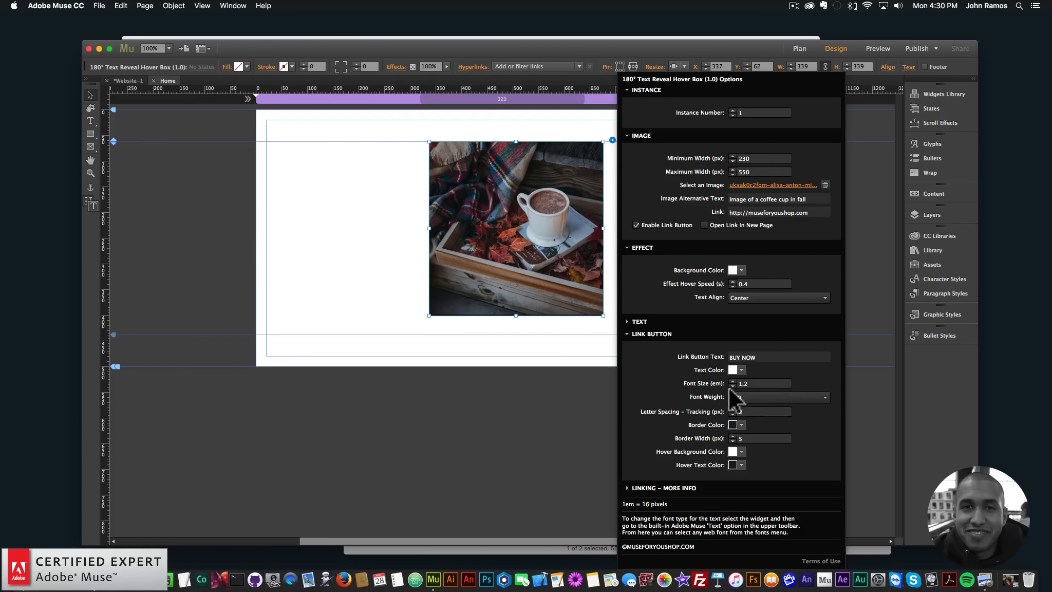
pyautogui.click(738, 370)
pyautogui.click(757, 432)
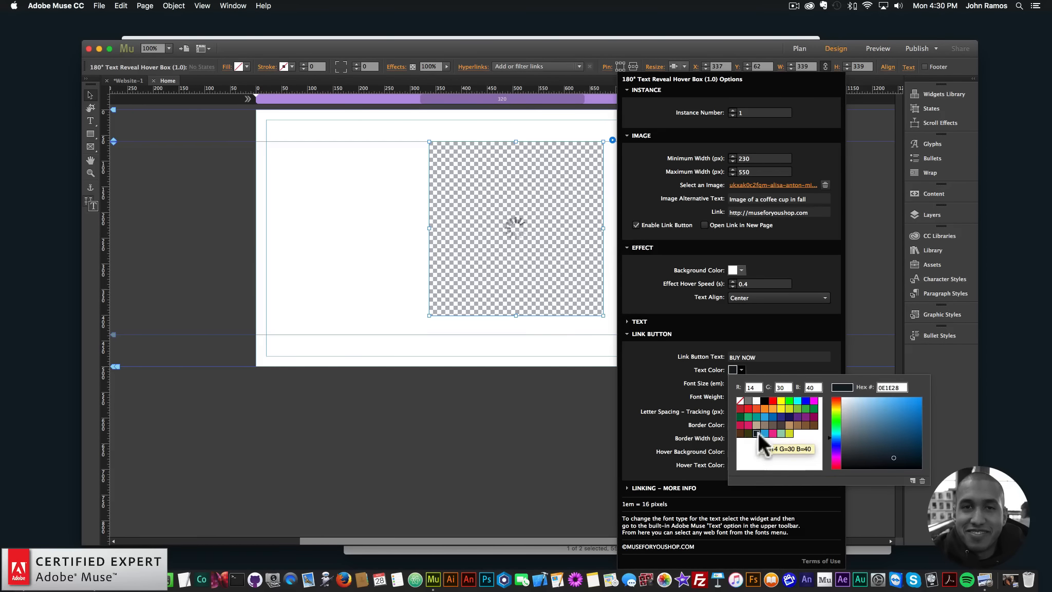
# - Preview the page in the browser to check the recolored BUY NOW button text, and return to the Muse layout
pyautogui.click(344, 219)
pyautogui.click(99, 5)
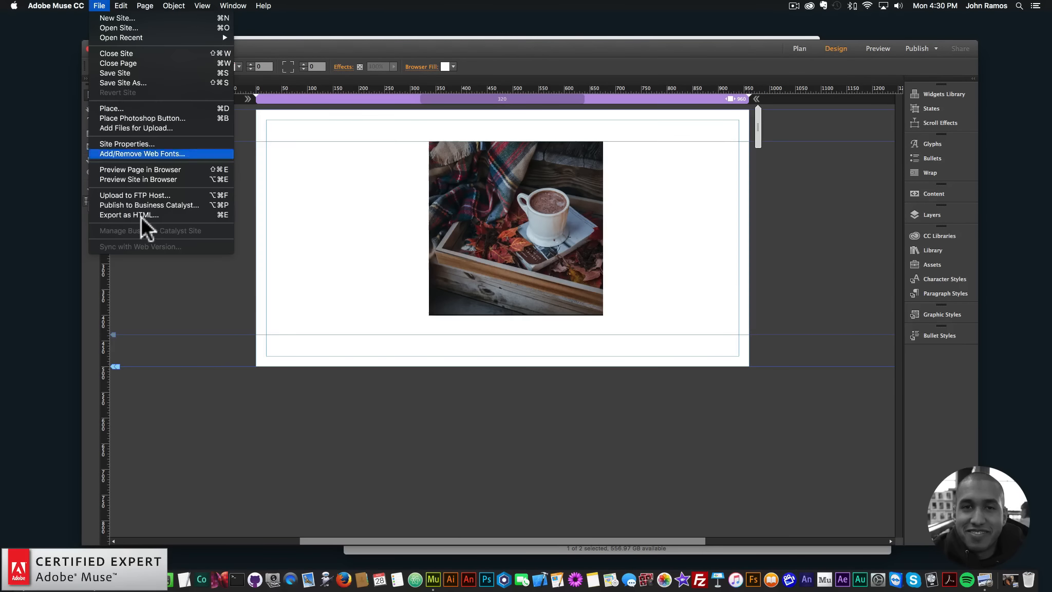
pyautogui.click(141, 172)
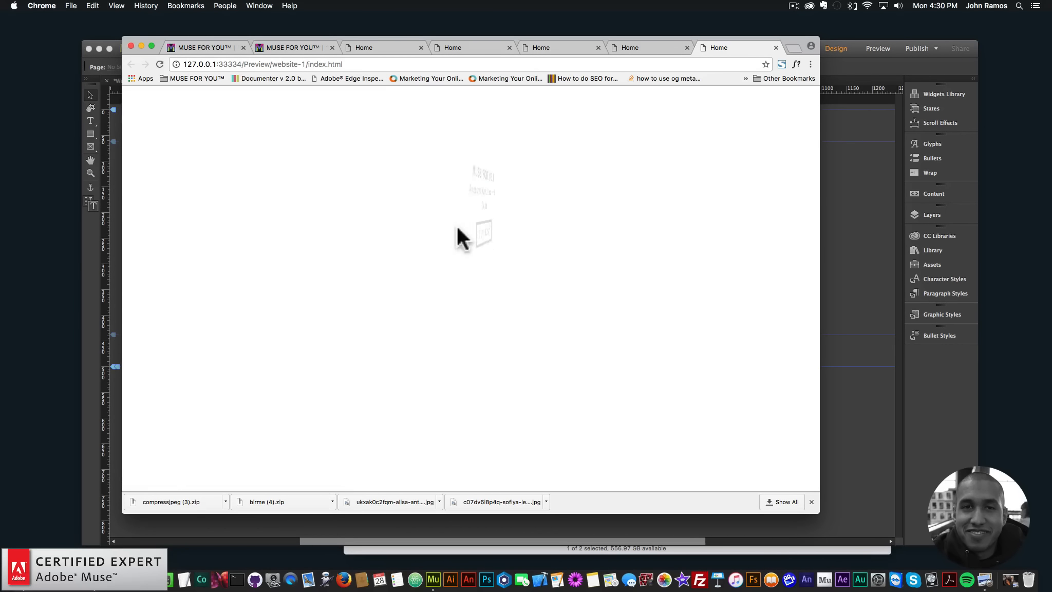
pyautogui.click(819, 249)
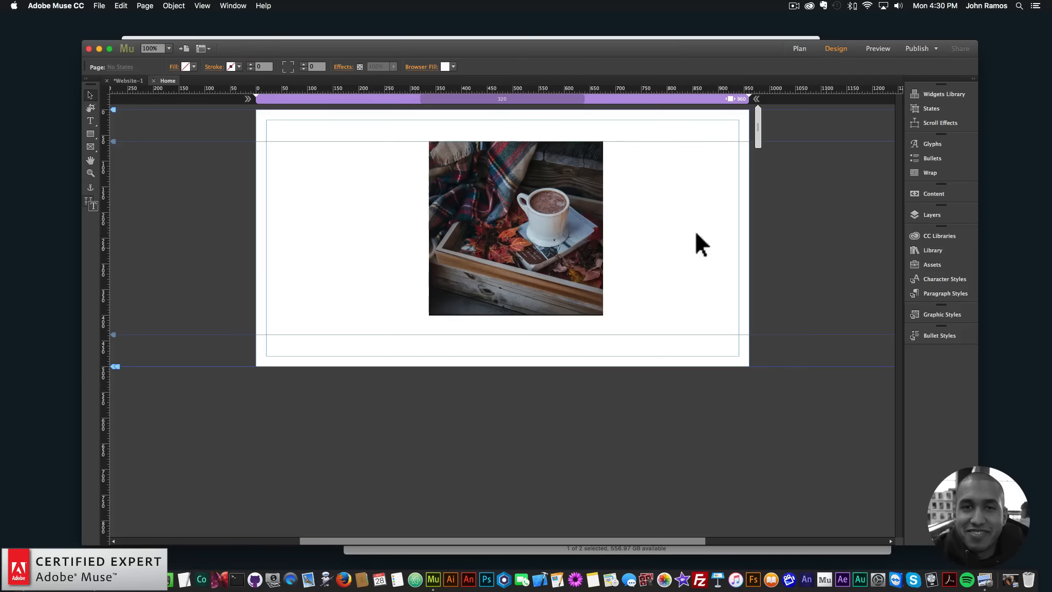
# - Set the link button's hover background color to the dark R=14 G=30 B=40 swatch and its hover text color to white
pyautogui.click(516, 241)
pyautogui.click(612, 139)
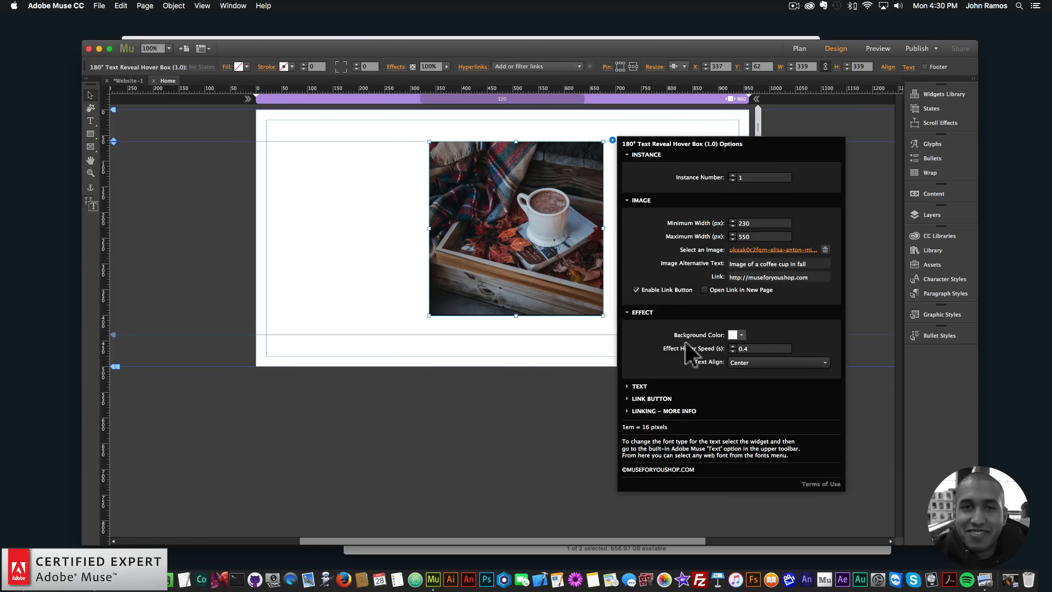
pyautogui.click(657, 400)
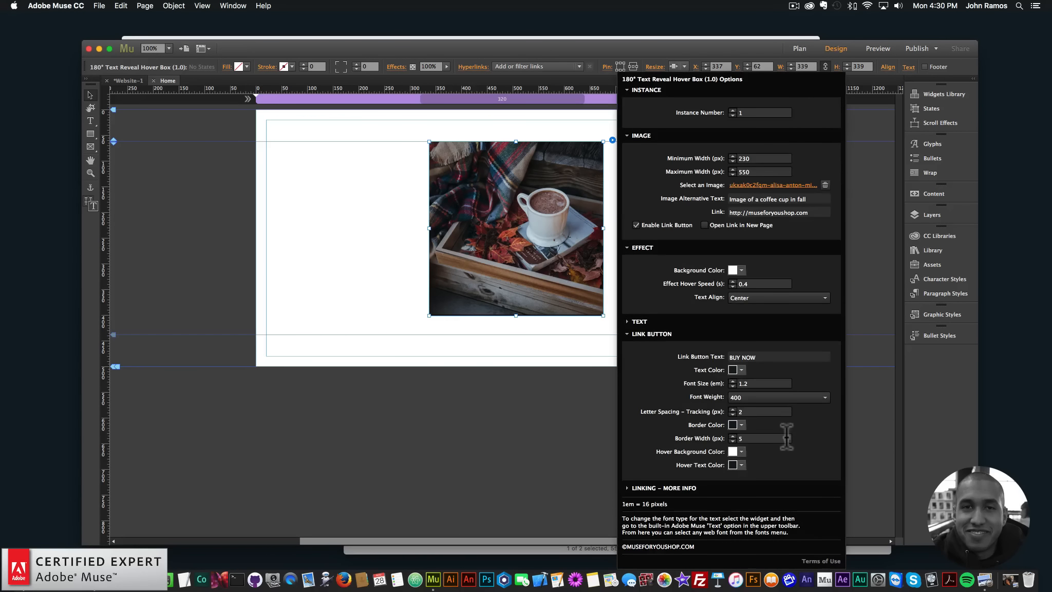
pyautogui.click(743, 450)
pyautogui.click(757, 514)
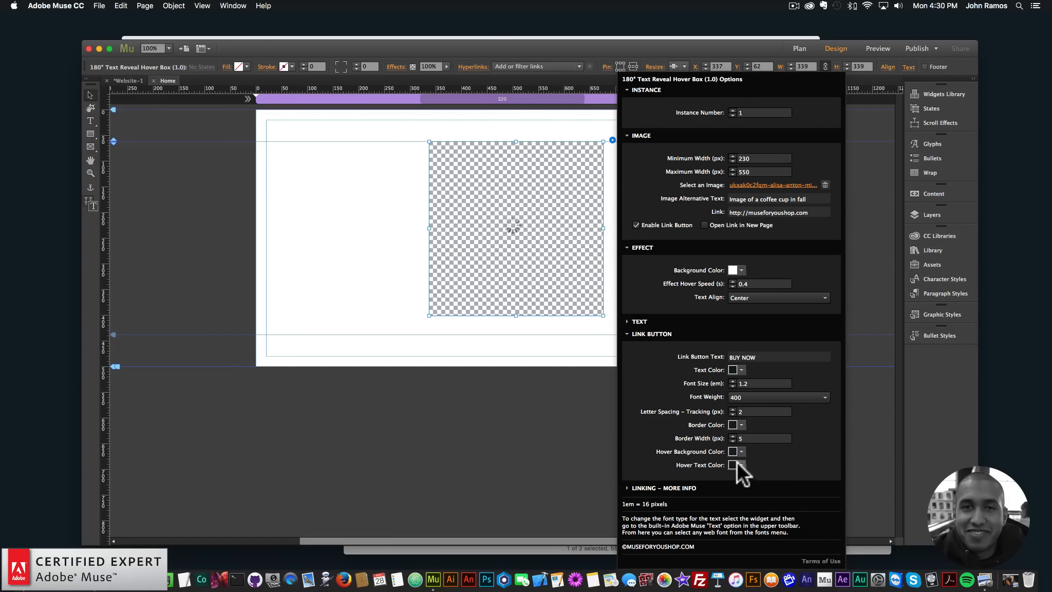
pyautogui.click(740, 464)
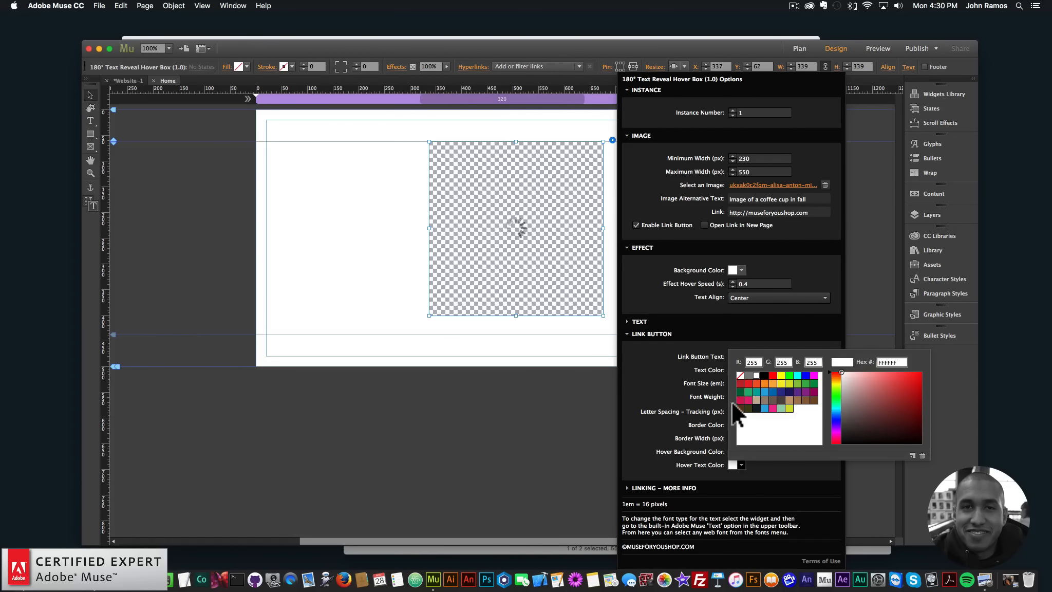
pyautogui.click(392, 226)
pyautogui.click(348, 207)
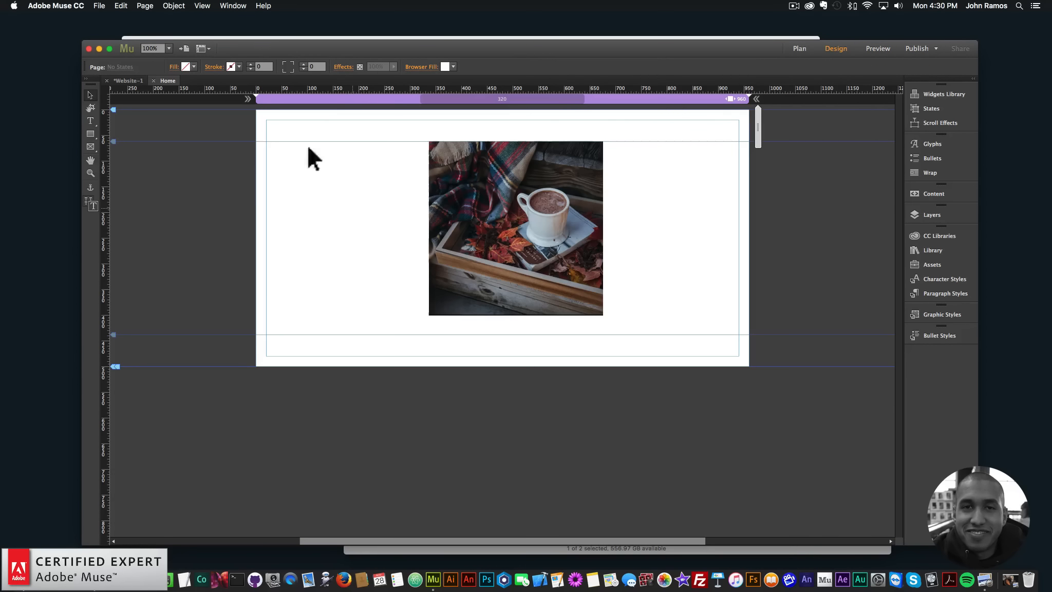
# - Preview the page in the browser, test the BUY NOW button's hover colors and link, and go back to the preview page
pyautogui.click(102, 6)
pyautogui.click(139, 169)
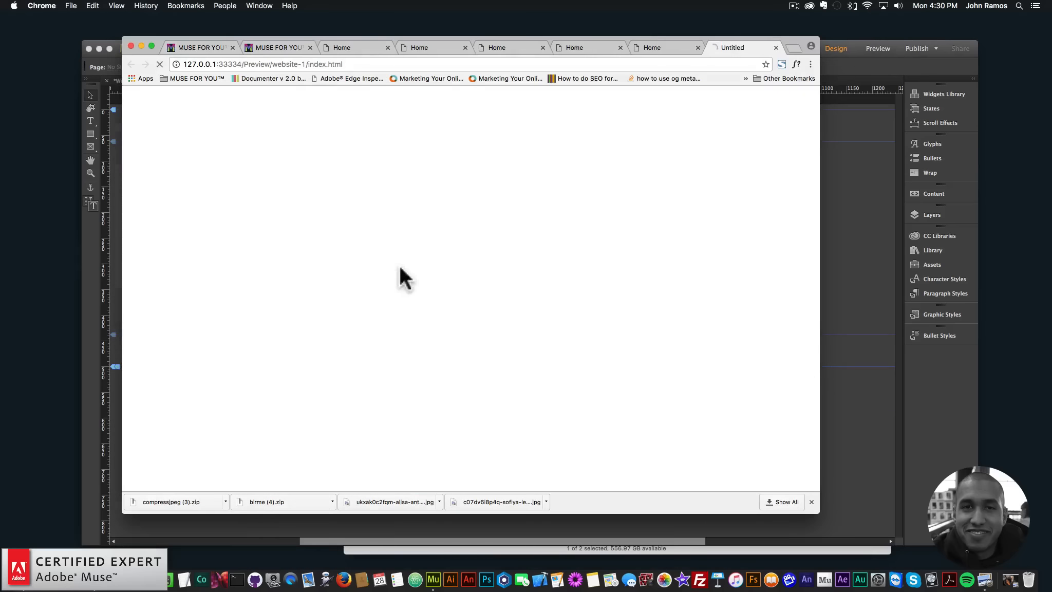
pyautogui.moveTo(504, 199)
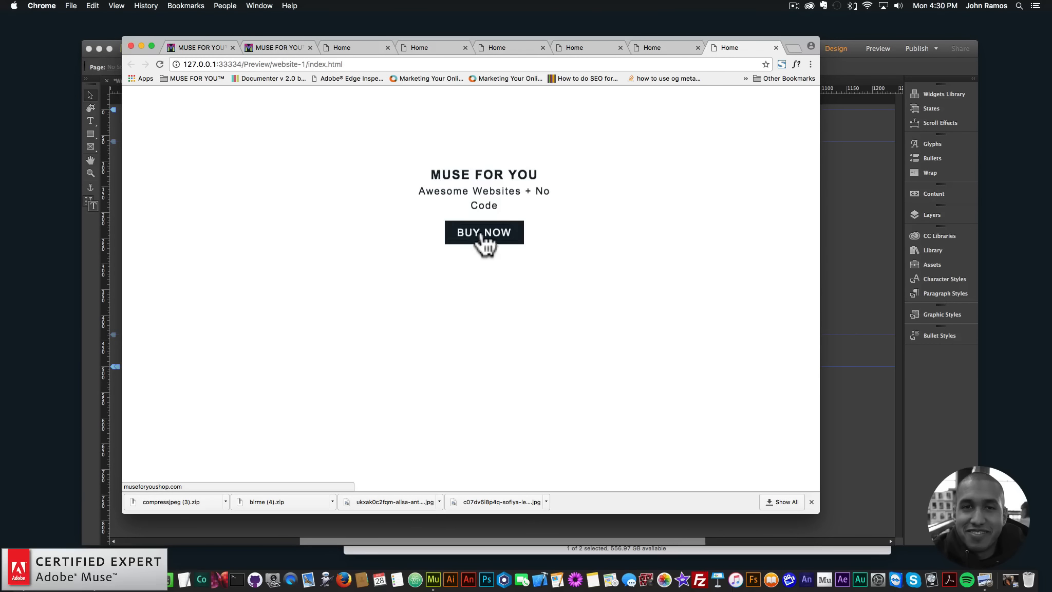
pyautogui.click(483, 235)
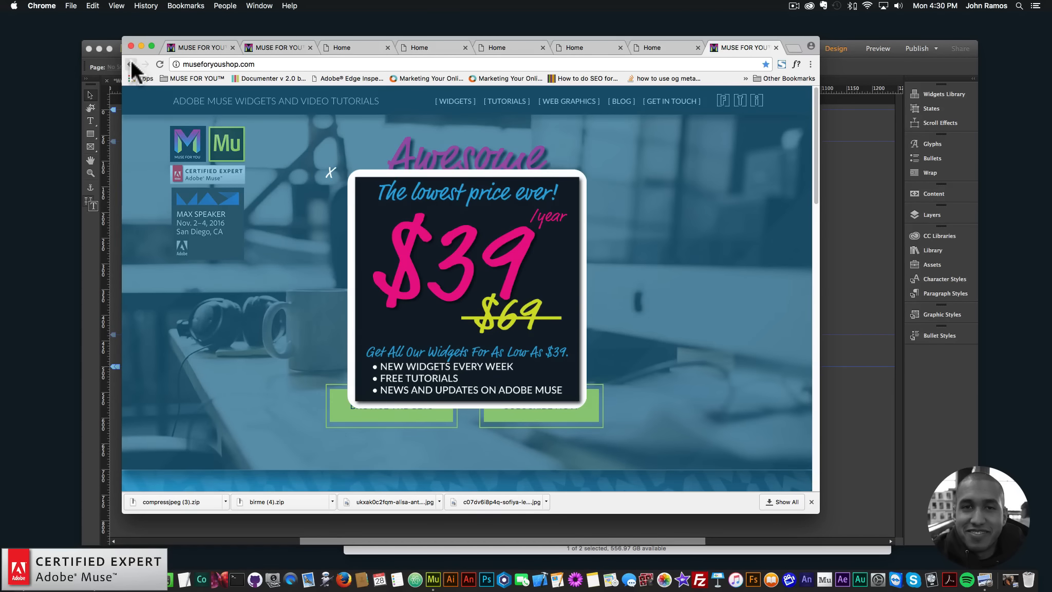
pyautogui.click(131, 62)
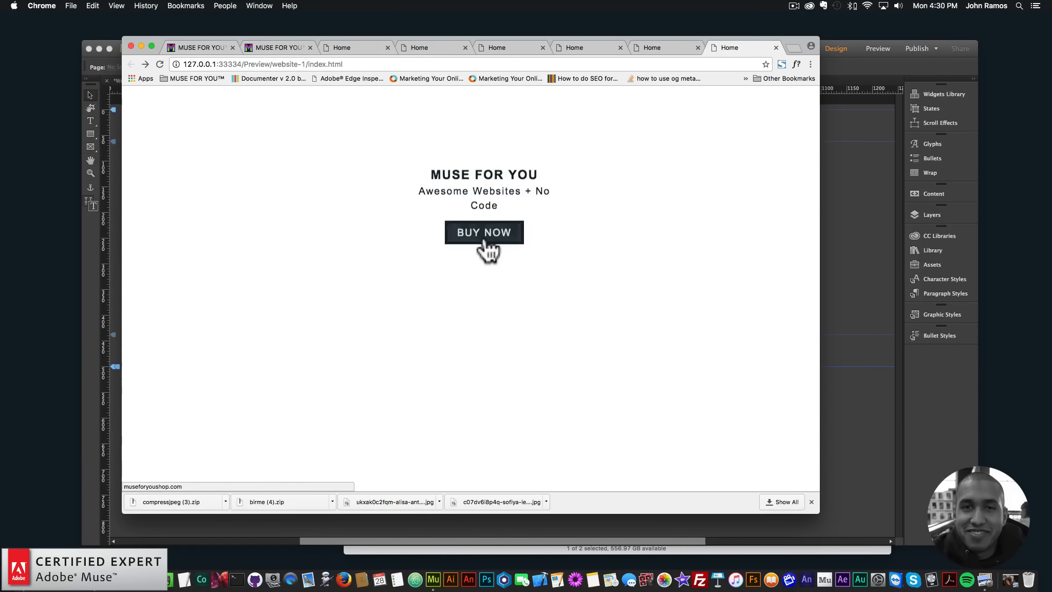
pyautogui.click(484, 241)
pyautogui.click(131, 63)
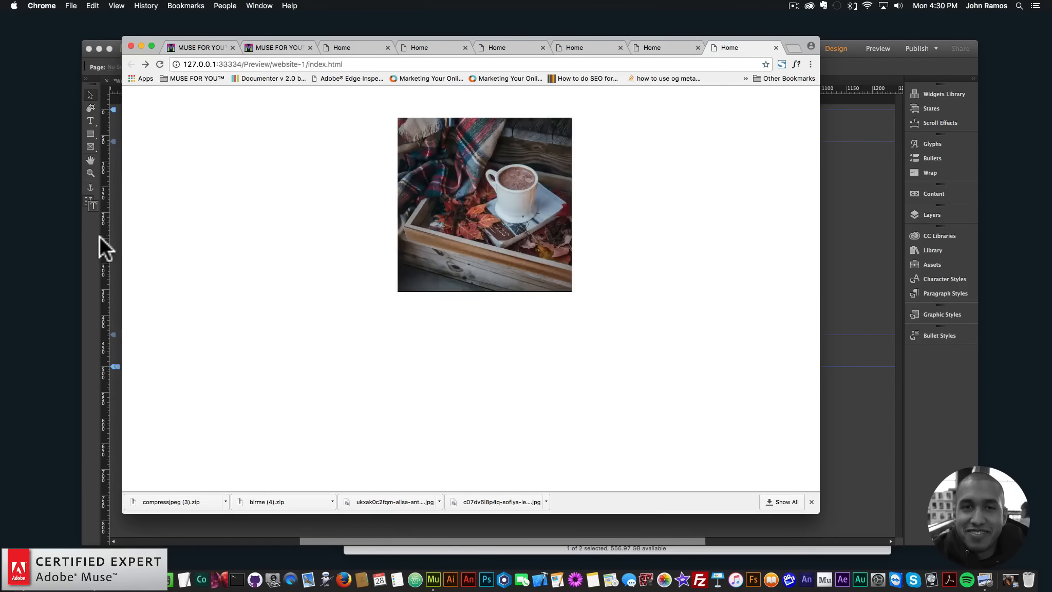
# - Switch back to Muse and enable Open Link in New Page for the hover box
pyautogui.click(100, 235)
pyautogui.click(612, 139)
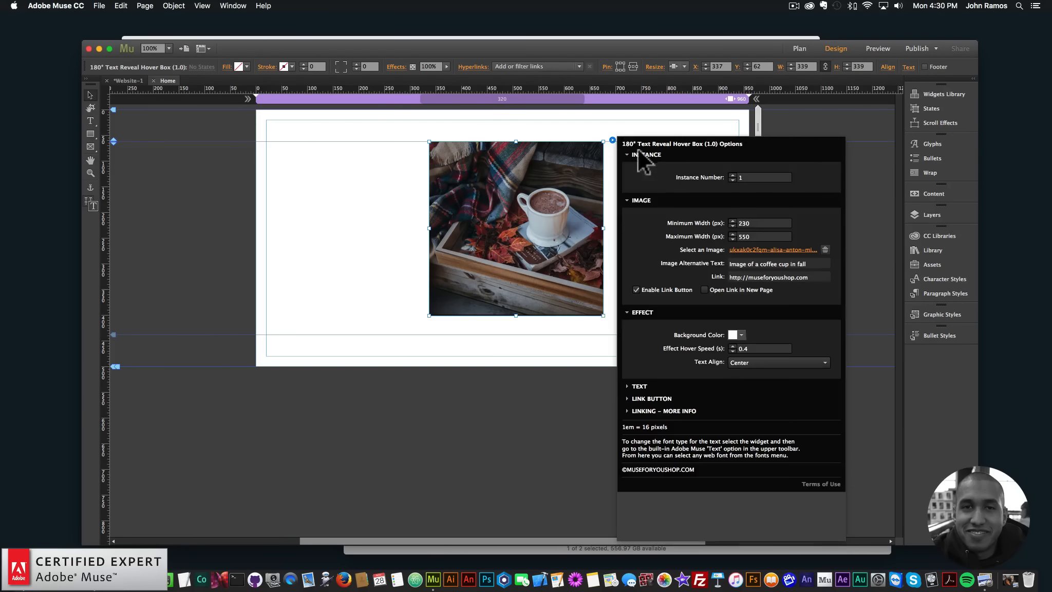
pyautogui.click(705, 290)
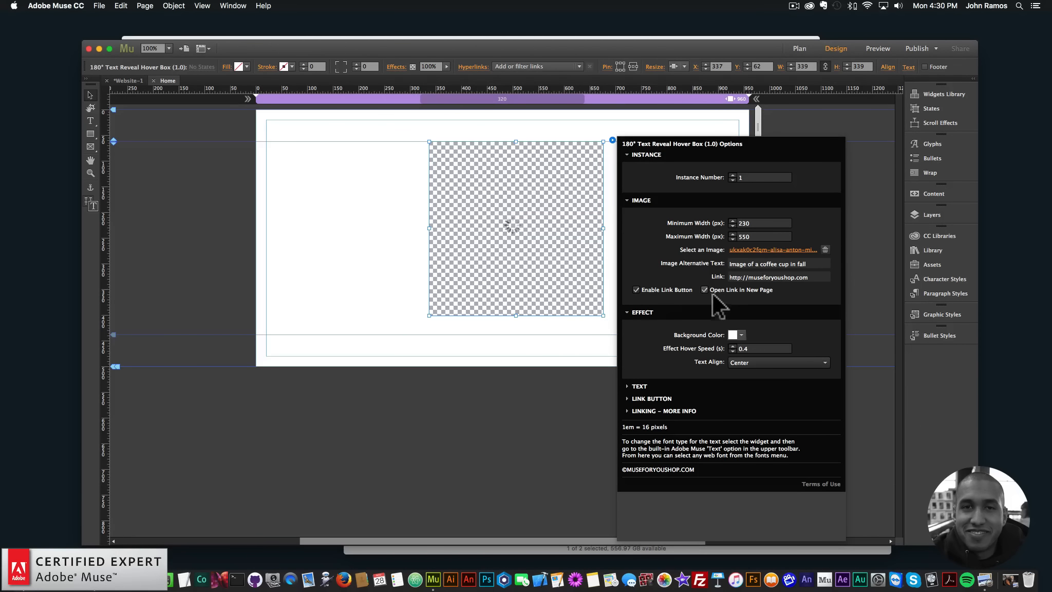
pyautogui.click(371, 209)
# - Preview the page in the browser and test whether the BUY NOW link opens in a new tab
pyautogui.click(99, 6)
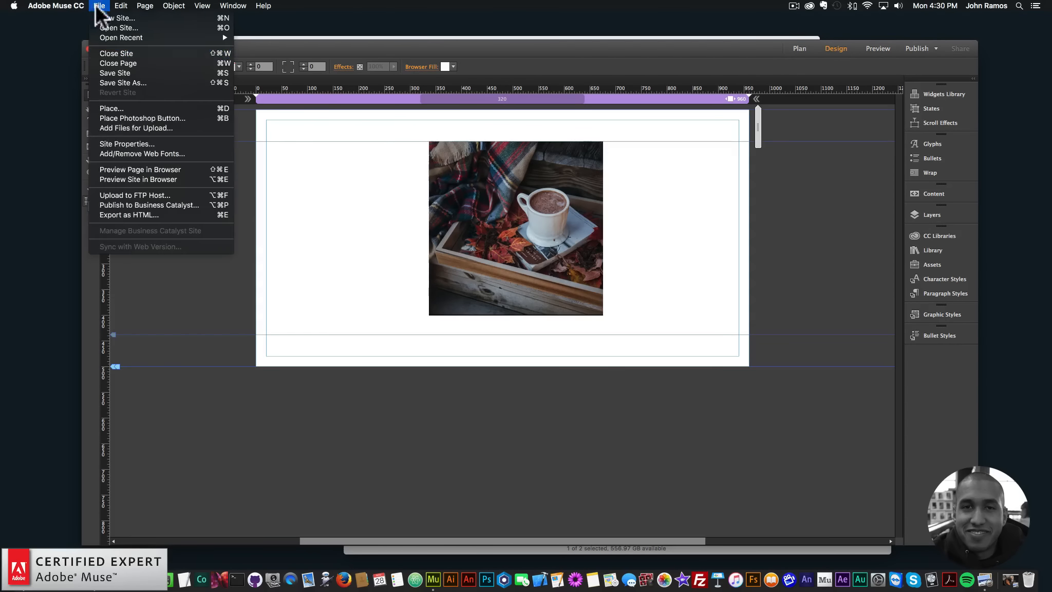
pyautogui.click(110, 170)
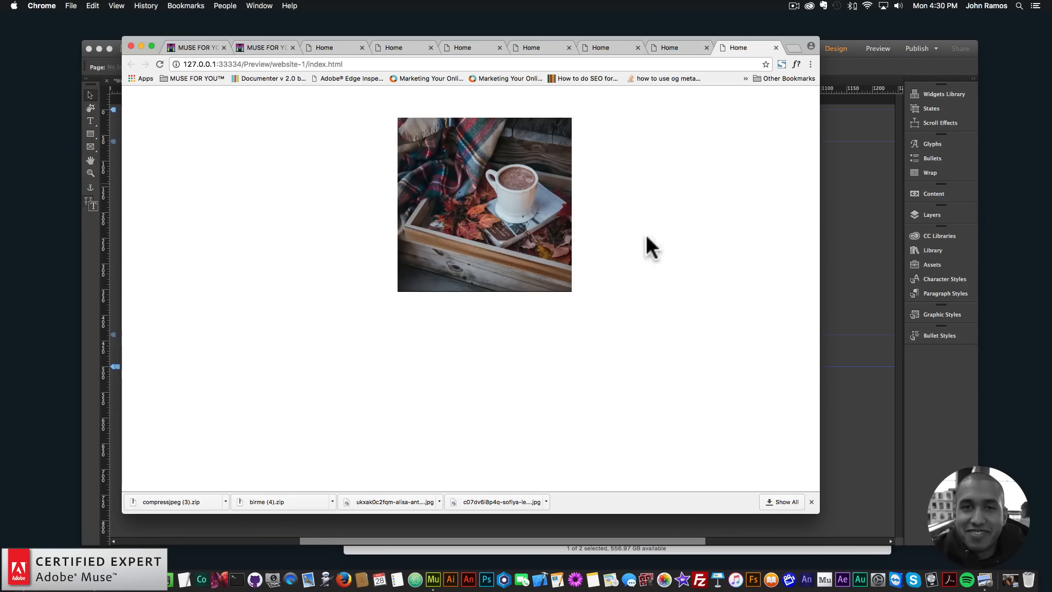
pyautogui.moveTo(483, 211)
pyautogui.click(483, 233)
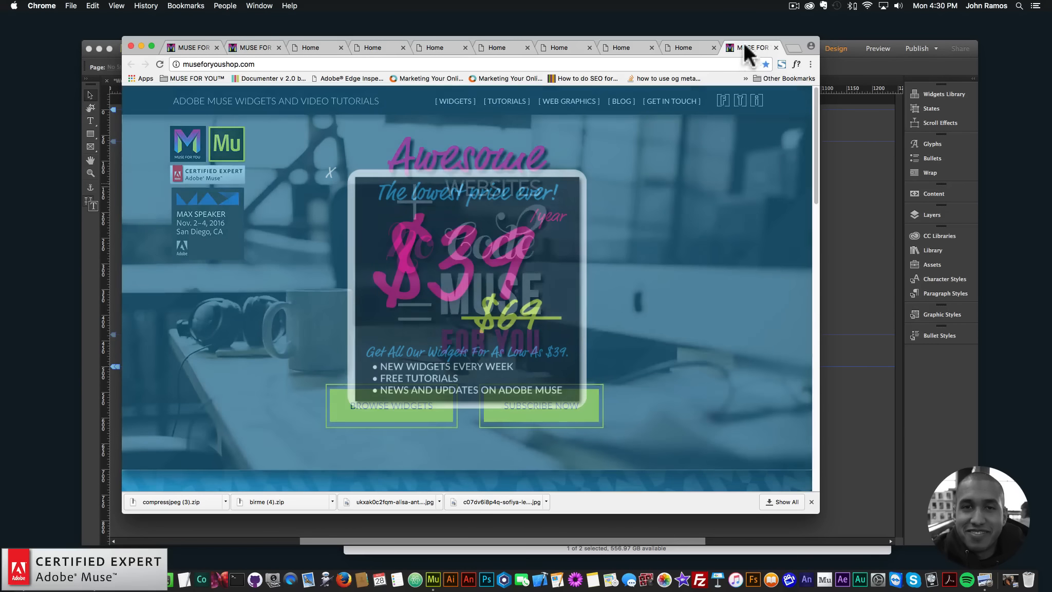
pyautogui.click(685, 46)
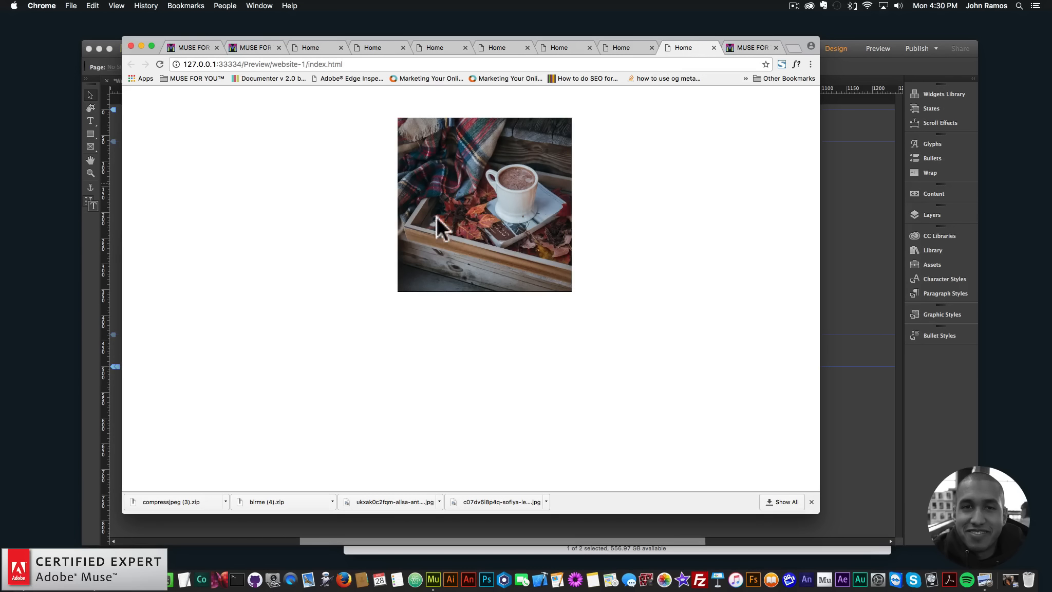
pyautogui.moveTo(453, 246)
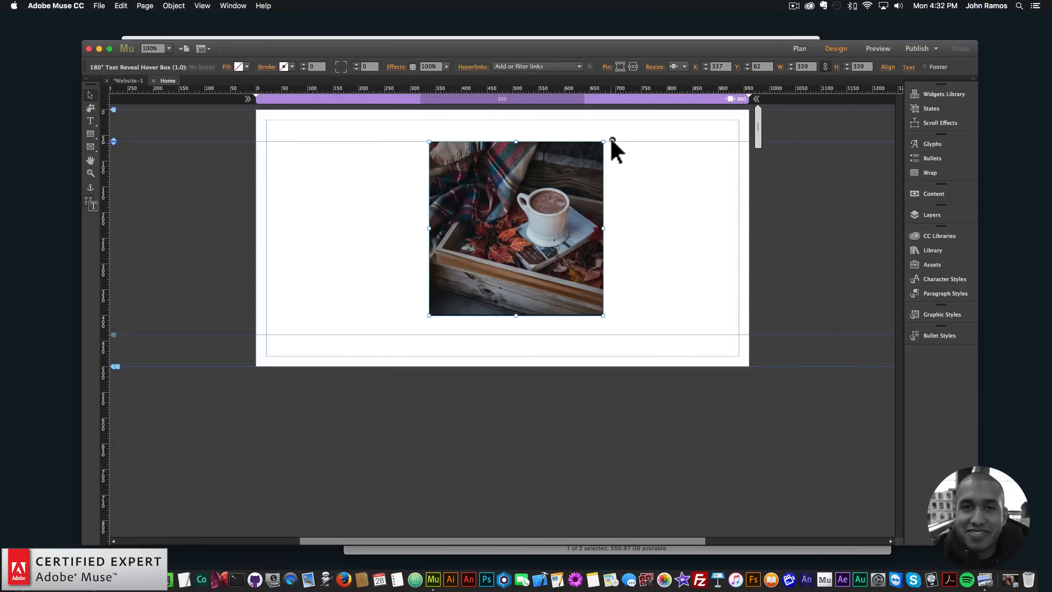
# - In Muse, move the hover box to X 20 at the page margin and place a copy beside it at X 380, Y 62
pyautogui.click(611, 138)
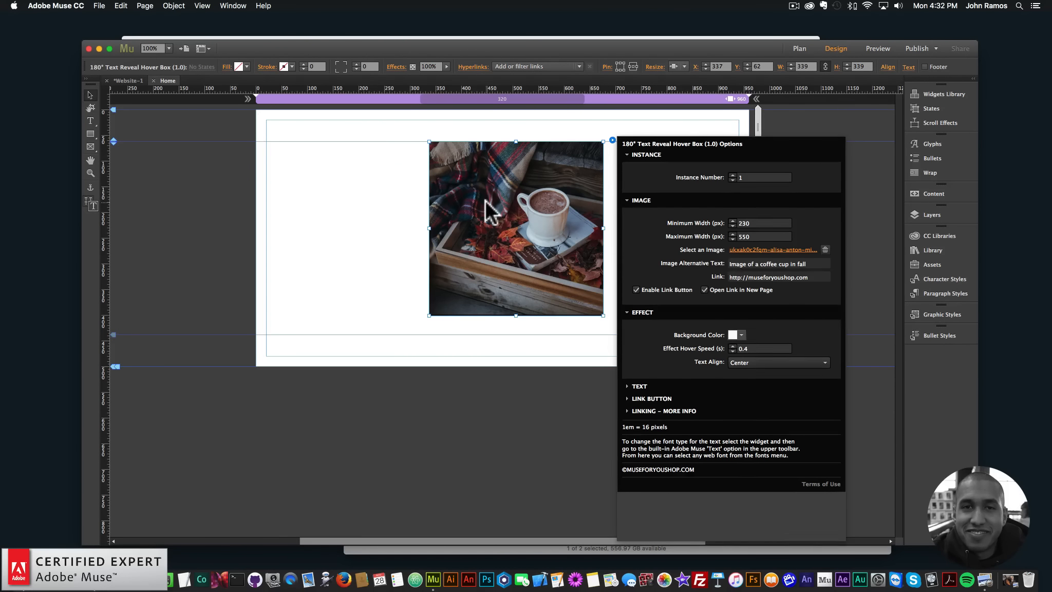
pyautogui.moveTo(487, 210); pyautogui.dragTo(386, 237)
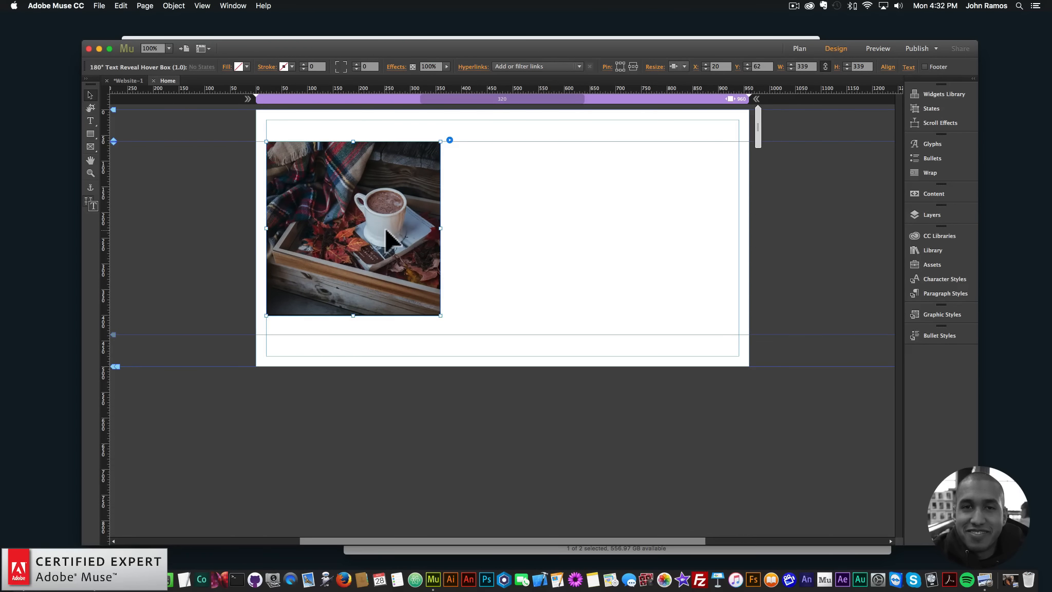
pyautogui.press('super+c')
pyautogui.press('super+v')
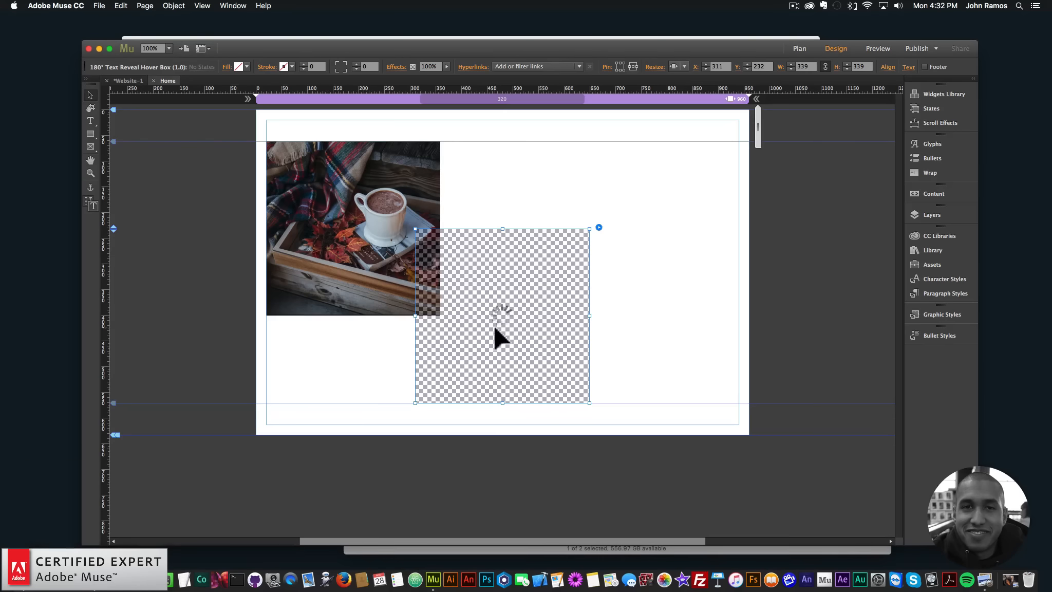
pyautogui.moveTo(490, 334); pyautogui.dragTo(525, 246)
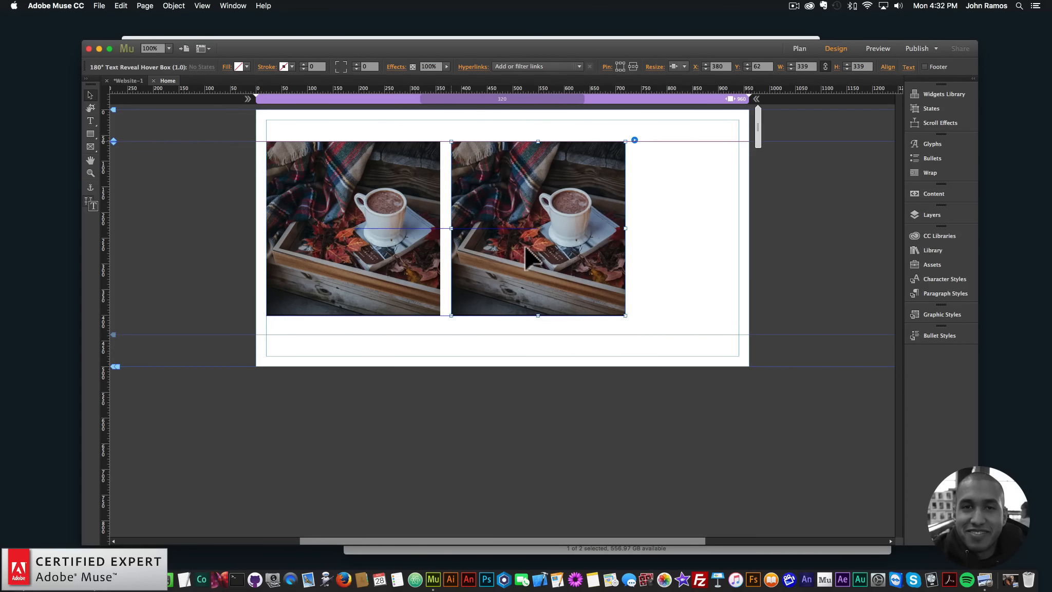
# - Set the copied hover box's instance number to 2 and its effect background color to the dark R=14 G=30 B=40 swatch
pyautogui.click(634, 139)
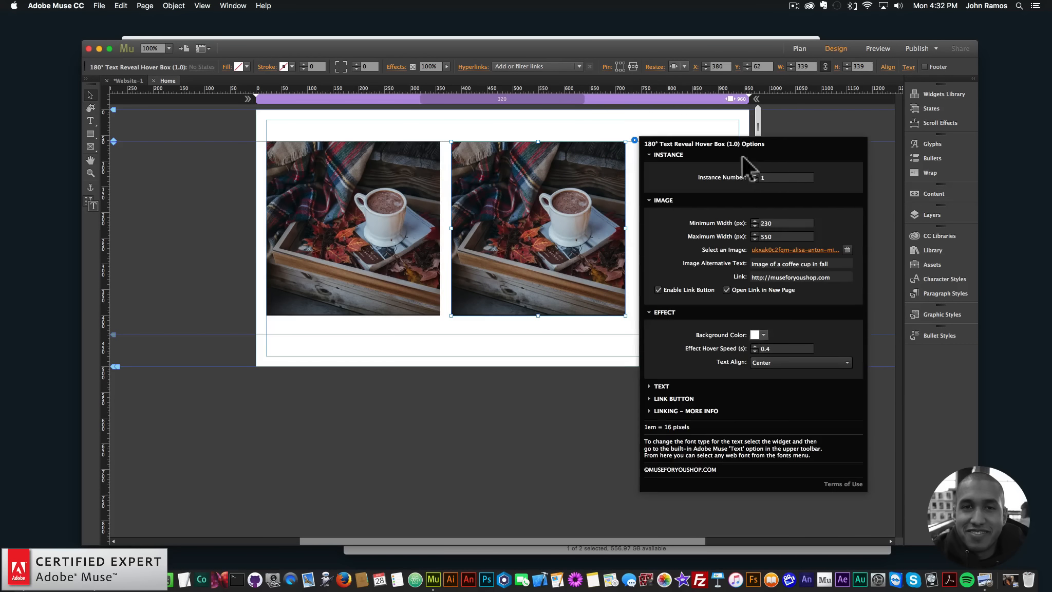
pyautogui.click(754, 174)
pyautogui.click(763, 335)
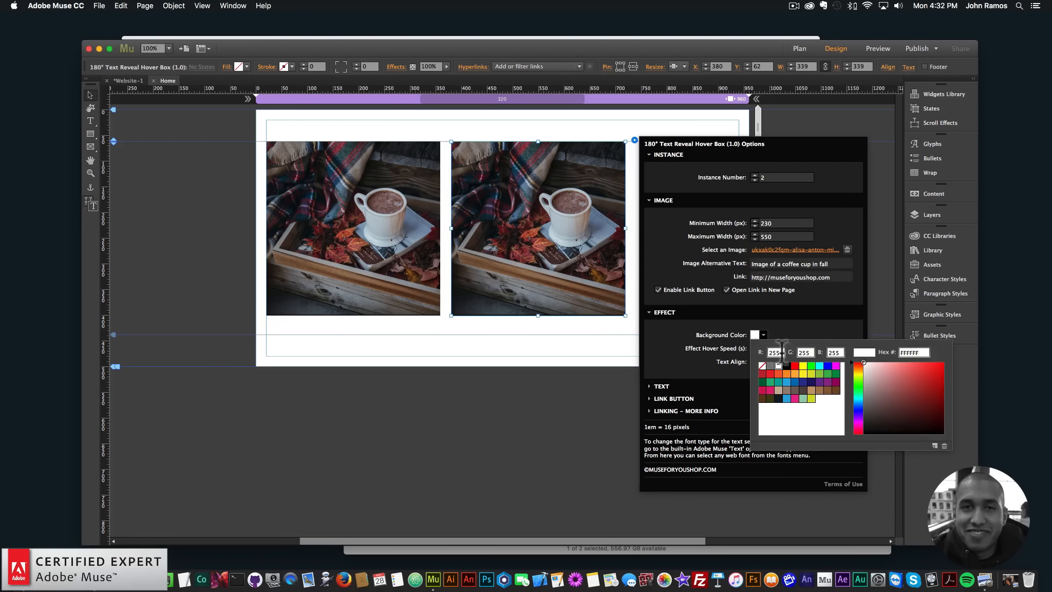
pyautogui.click(778, 399)
# - Set the text color of the copied hover box's heading and paragraph to white
pyautogui.click(659, 386)
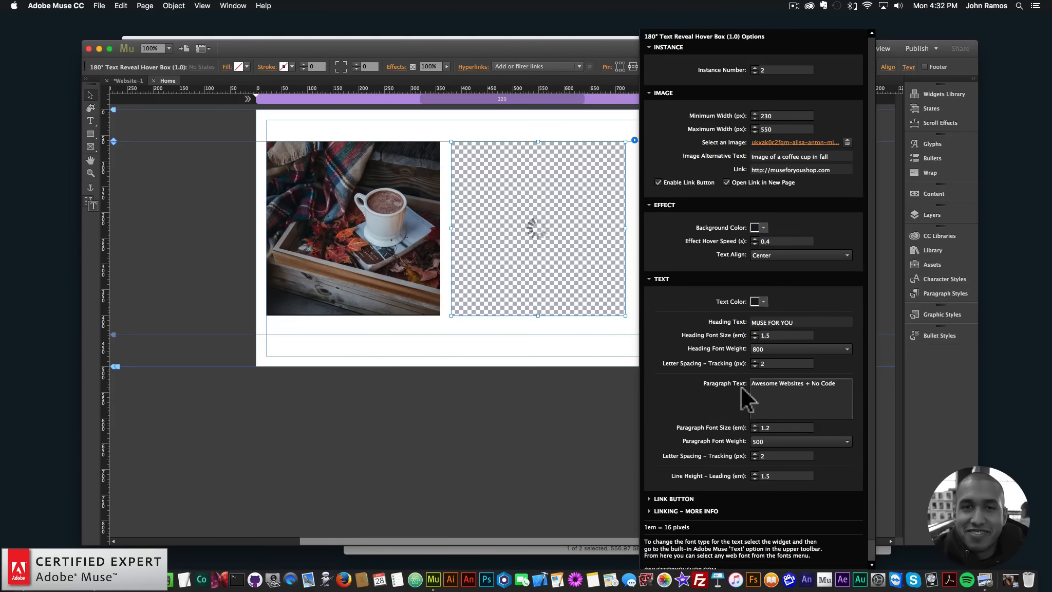
pyautogui.click(763, 301)
pyautogui.click(769, 333)
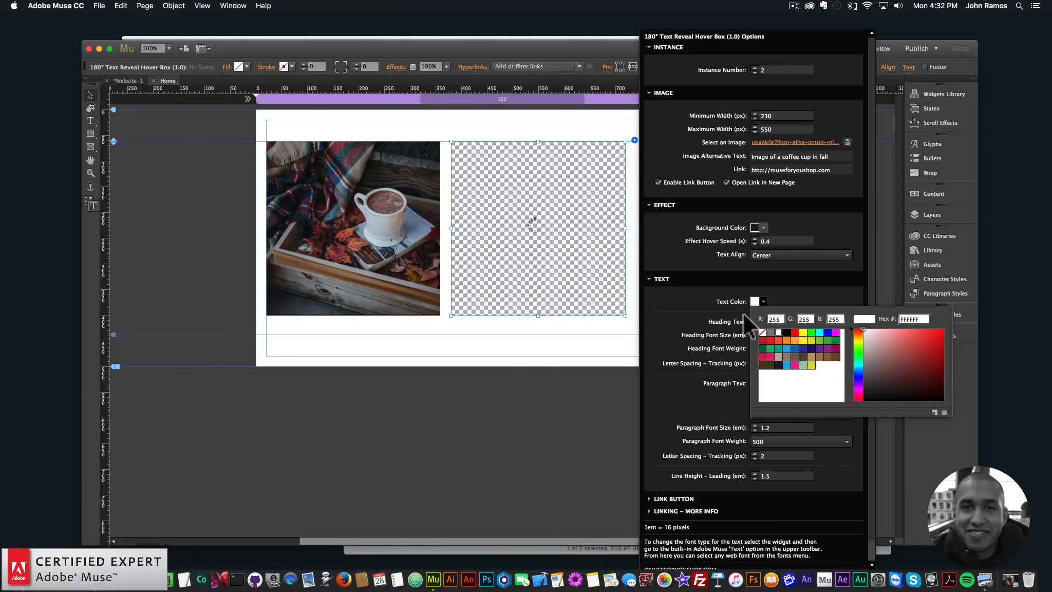
pyautogui.click(665, 277)
# - Set the text color and border color of the copied box's link button to white
pyautogui.click(671, 399)
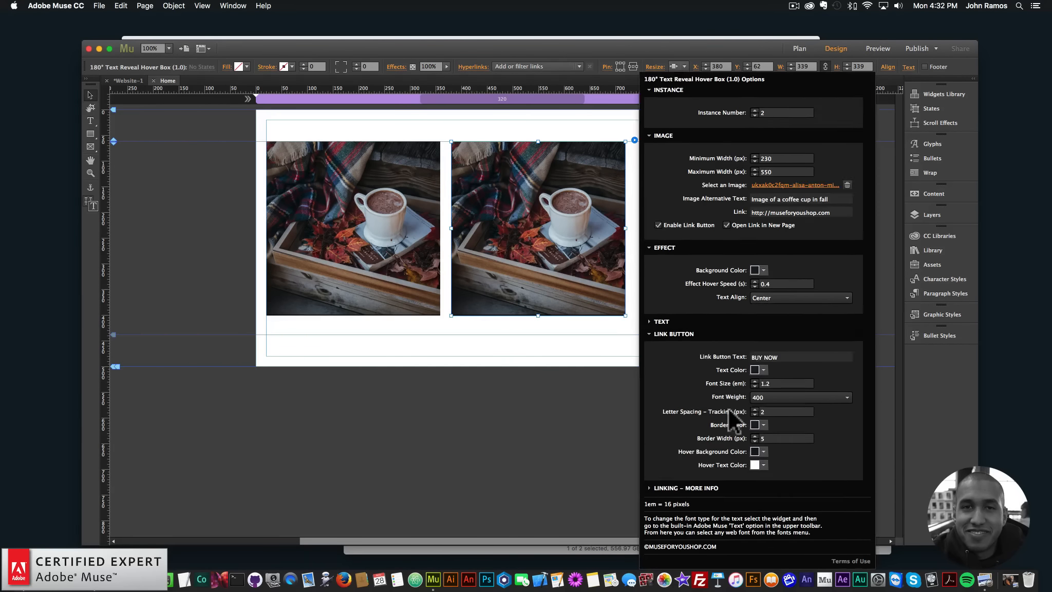
pyautogui.click(762, 368)
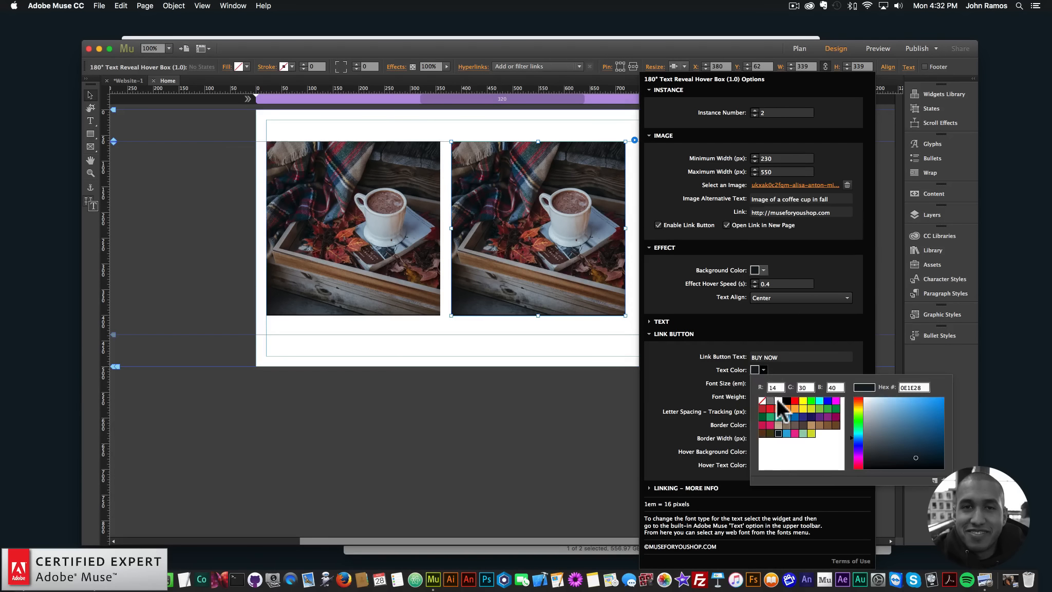
pyautogui.click(776, 399)
pyautogui.click(763, 424)
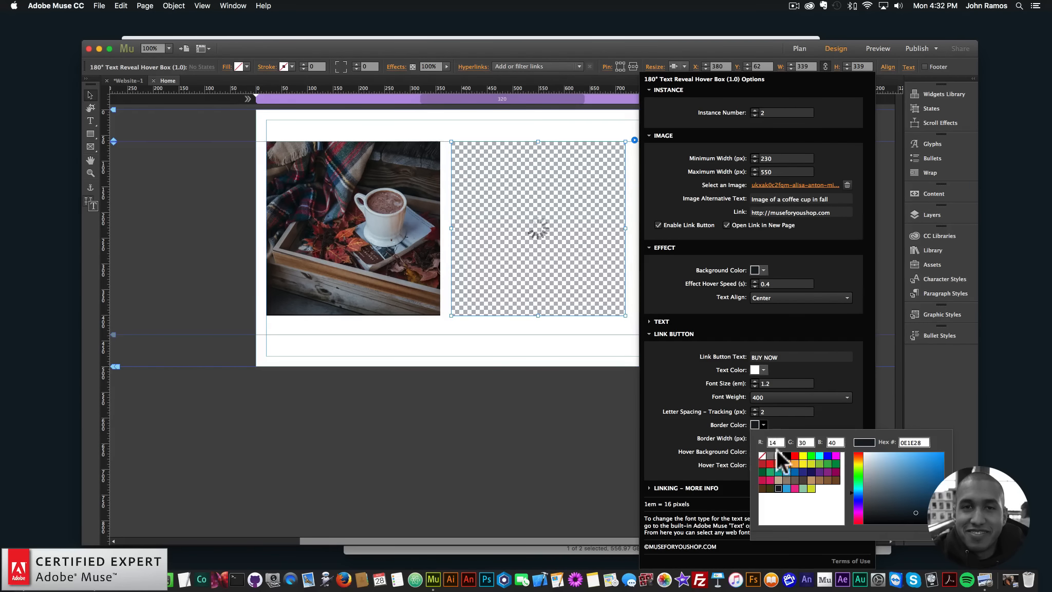
pyautogui.click(753, 445)
# - Set the copied box's link button hover background color to white and its hover text color to the dark R=14 G=30 B=40 swatch
pyautogui.click(763, 451)
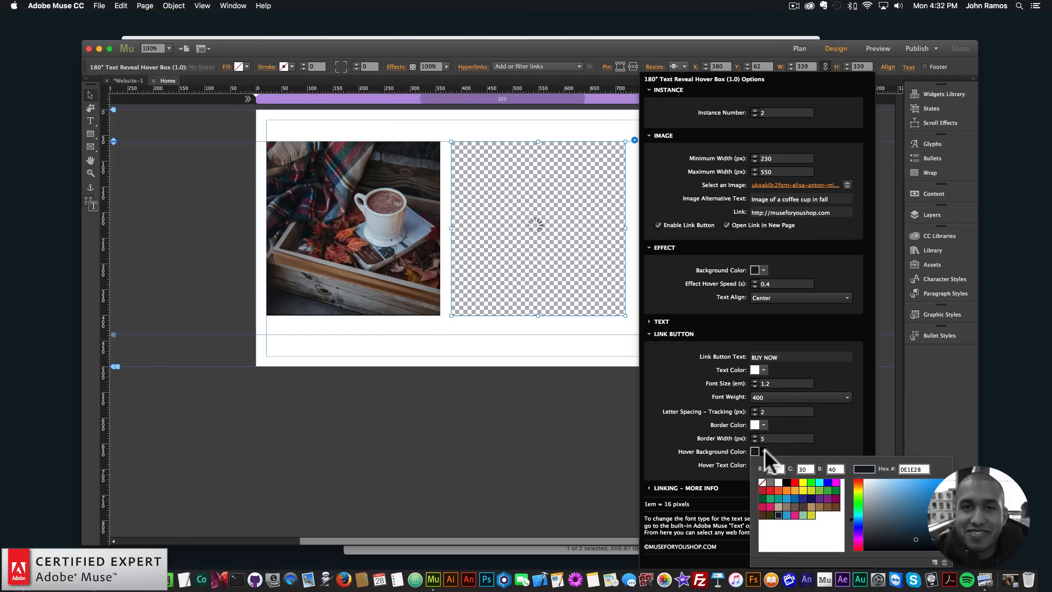
pyautogui.click(775, 478)
pyautogui.click(764, 464)
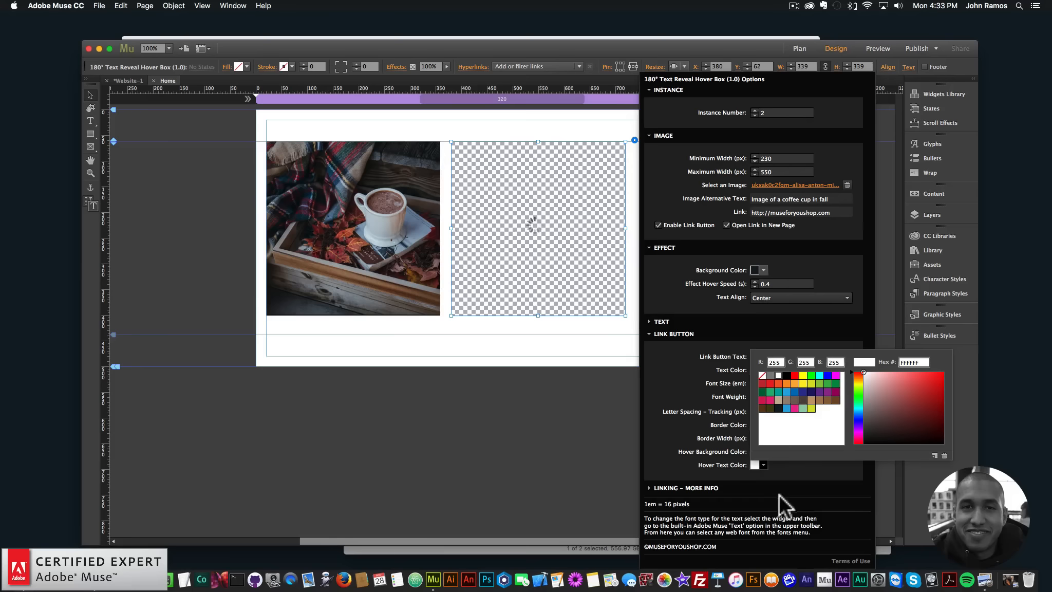
pyautogui.click(777, 409)
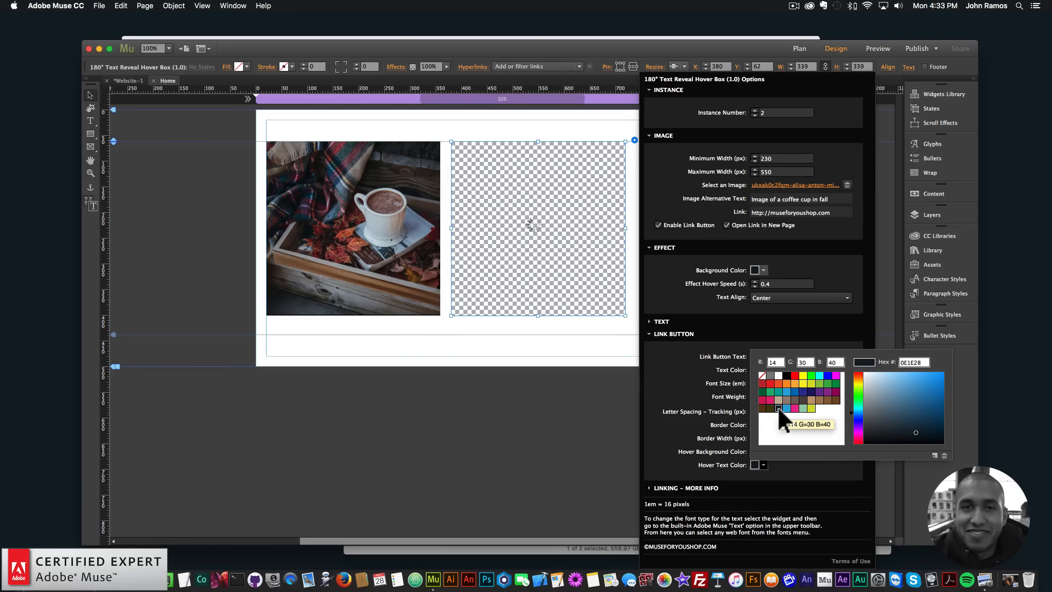
pyautogui.click(508, 218)
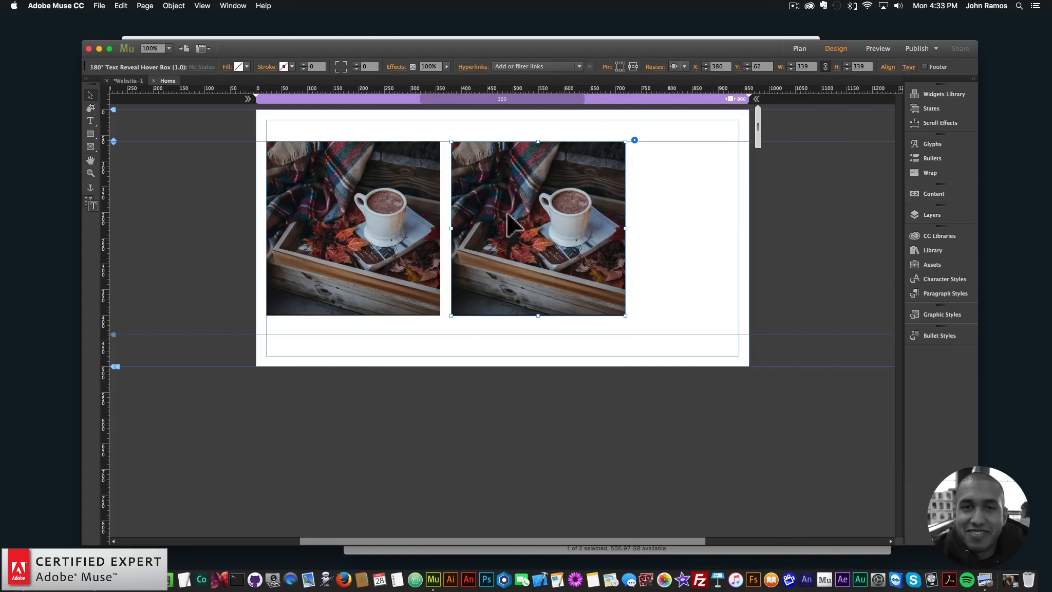
# - Preview the page in the Chrome browser, examine the dark hover box's reveal effect, and return to Muse
pyautogui.click(100, 6)
pyautogui.click(132, 170)
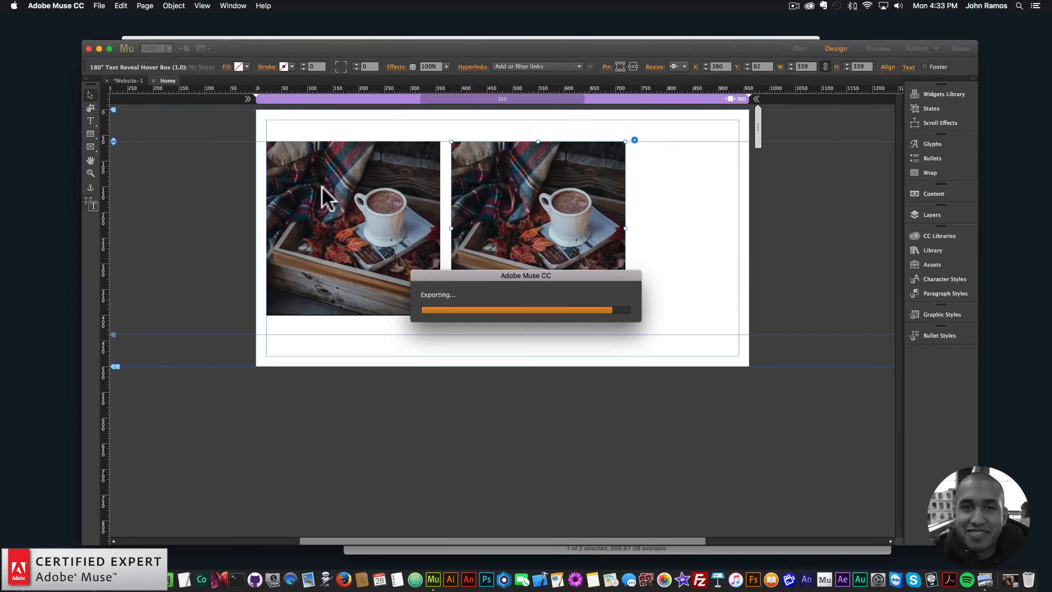
pyautogui.moveTo(486, 191)
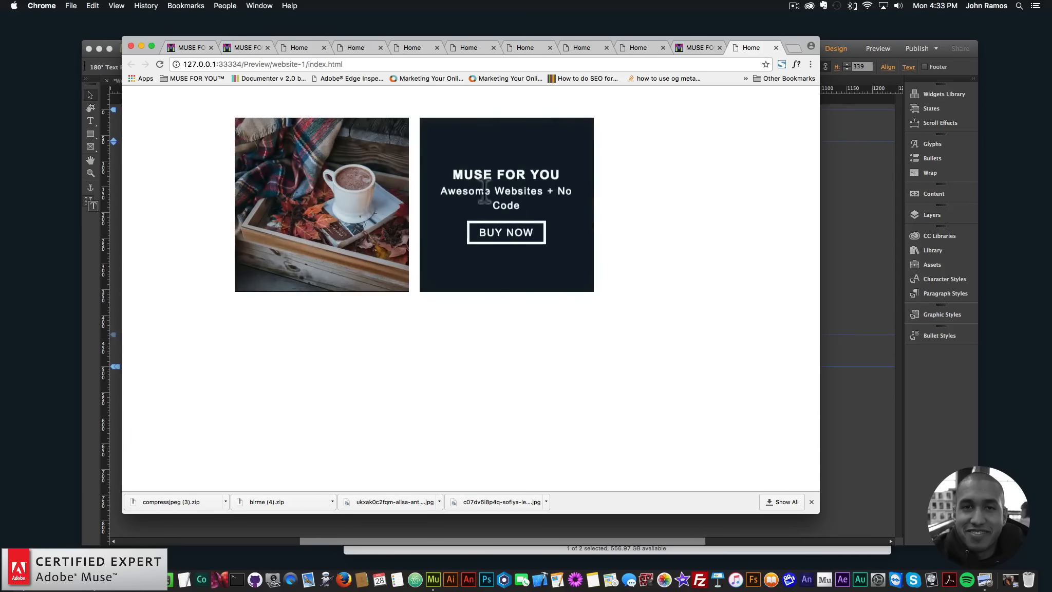
pyautogui.click(825, 224)
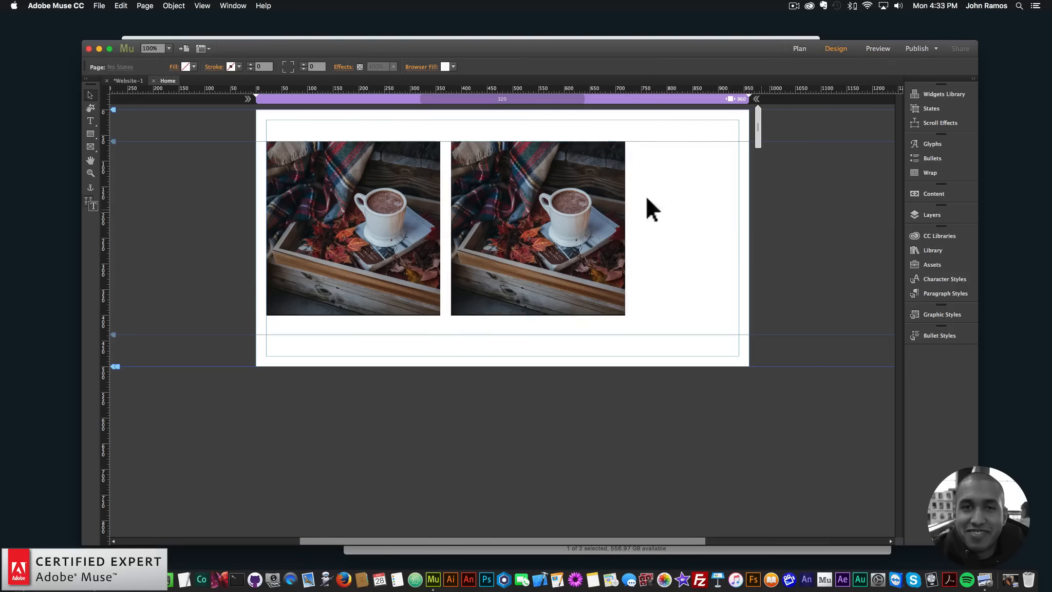
# - Set the text font of the dark copied hover box and of the original hover box to Lato
pyautogui.click(537, 210)
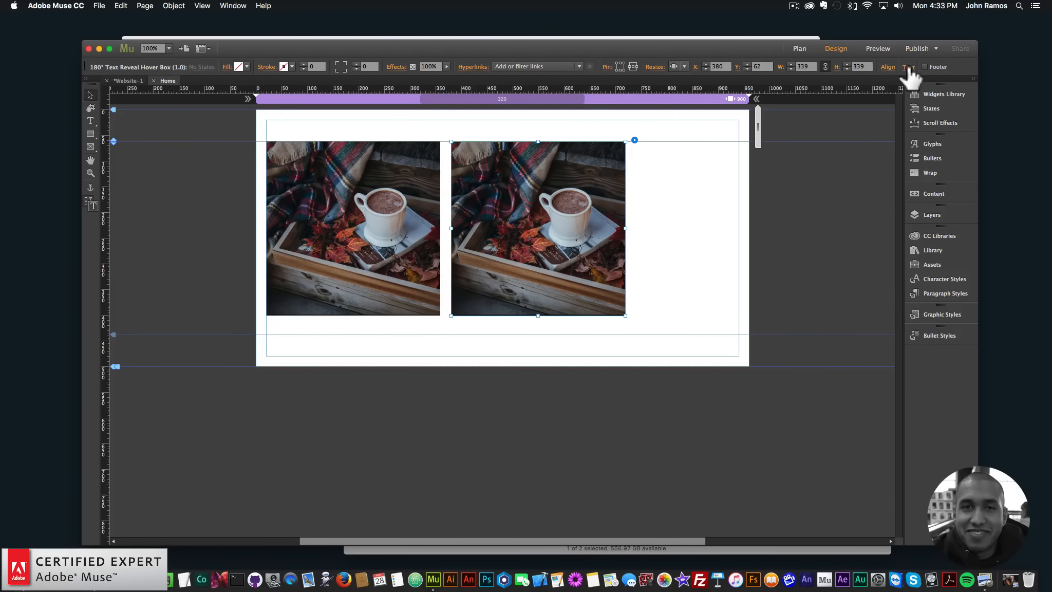
pyautogui.press('shift+super+z')
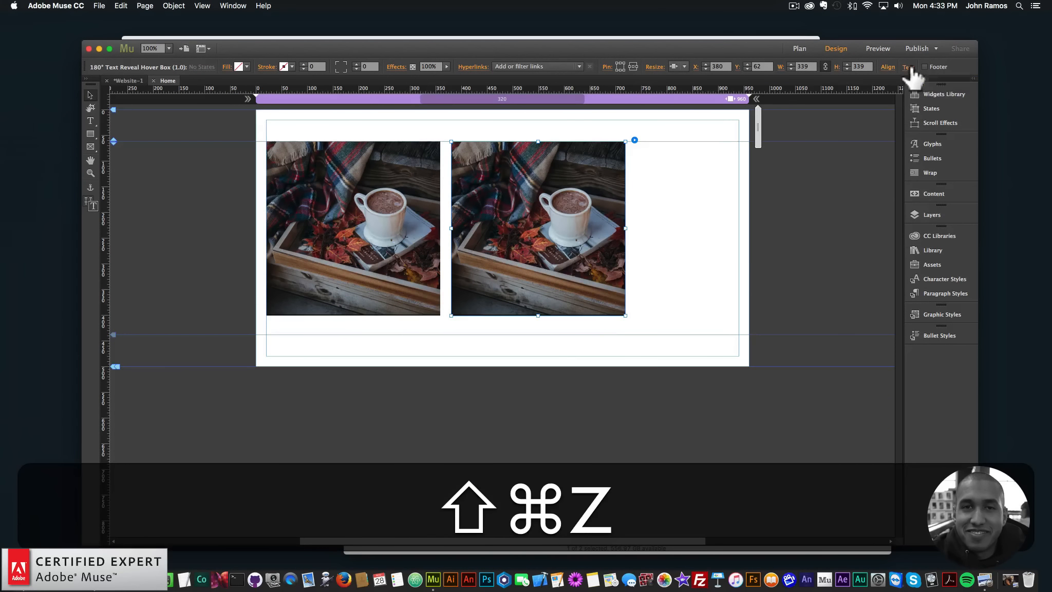
pyautogui.click(909, 65)
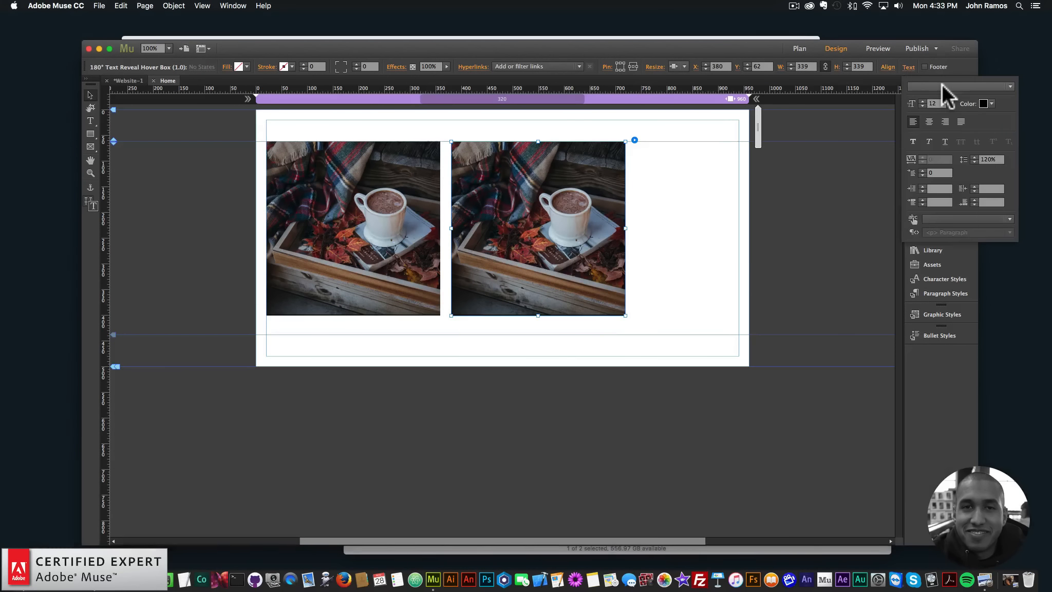
pyautogui.click(944, 85)
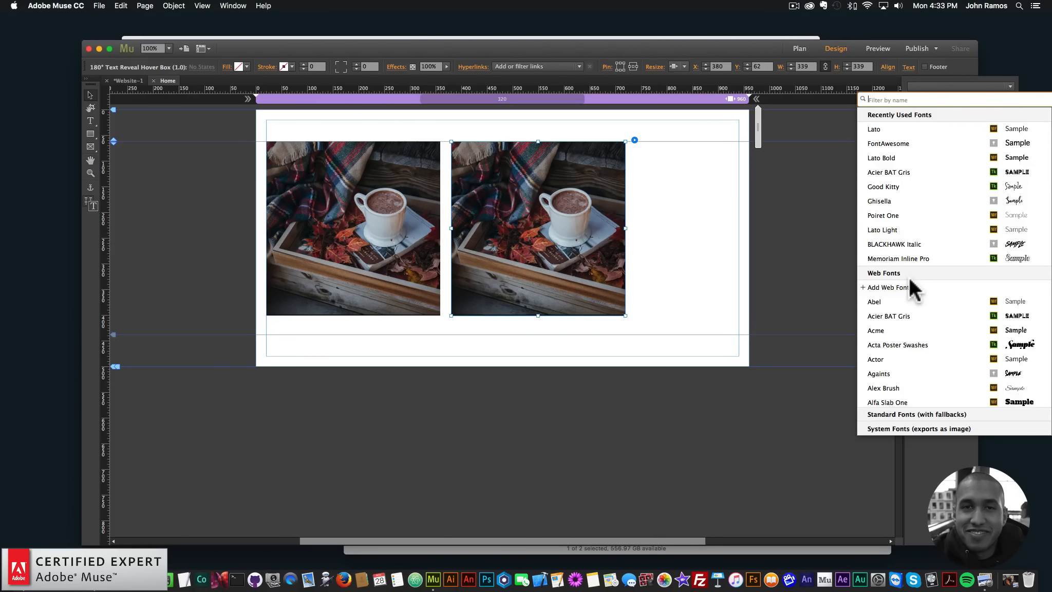
pyautogui.click(917, 127)
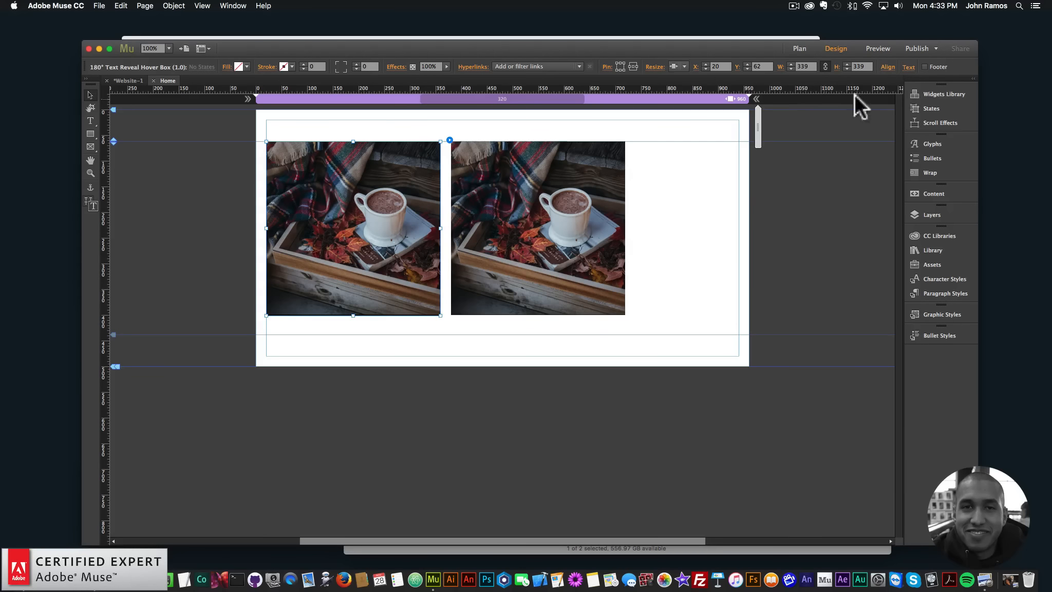
pyautogui.click(909, 65)
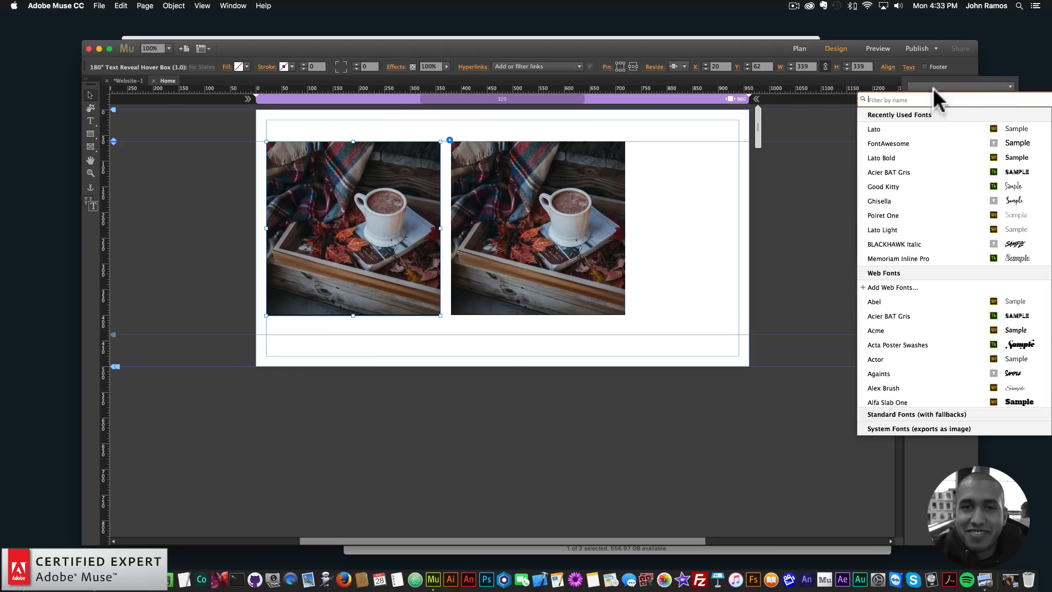
pyautogui.click(913, 127)
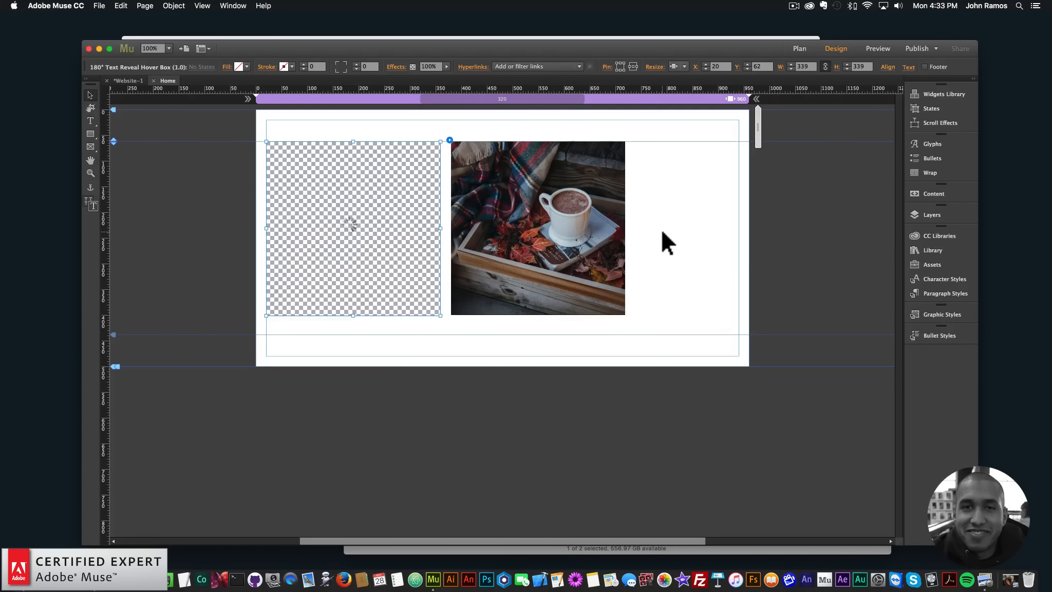
# - Select both hover boxes together and choose Lato from the font list as their shared font
pyautogui.moveTo(677, 286); pyautogui.dragTo(342, 202)
pyautogui.click(933, 66)
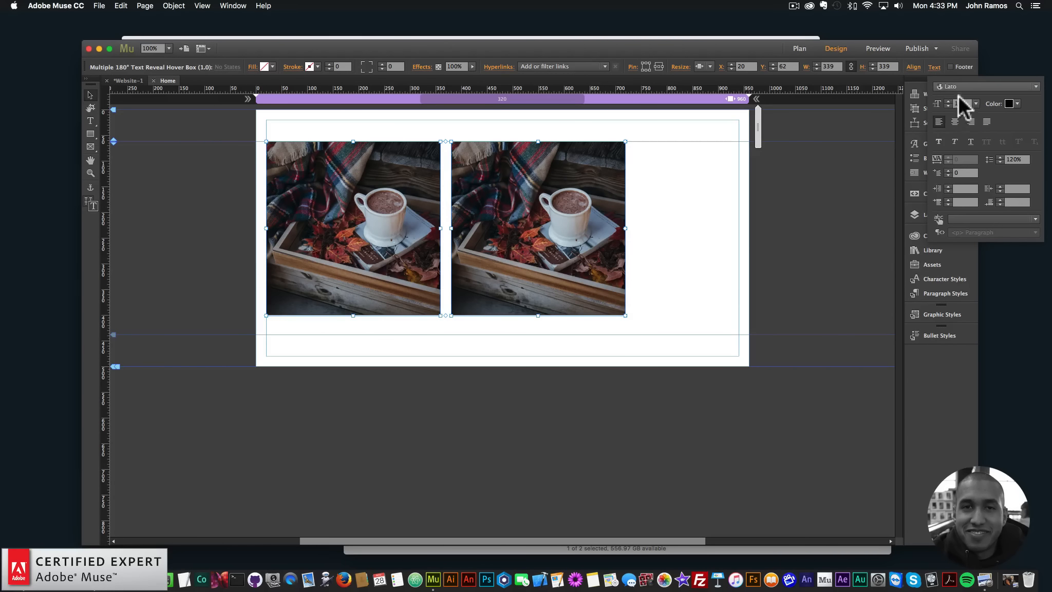
pyautogui.click(978, 86)
pyautogui.scroll(10, 909, 134)
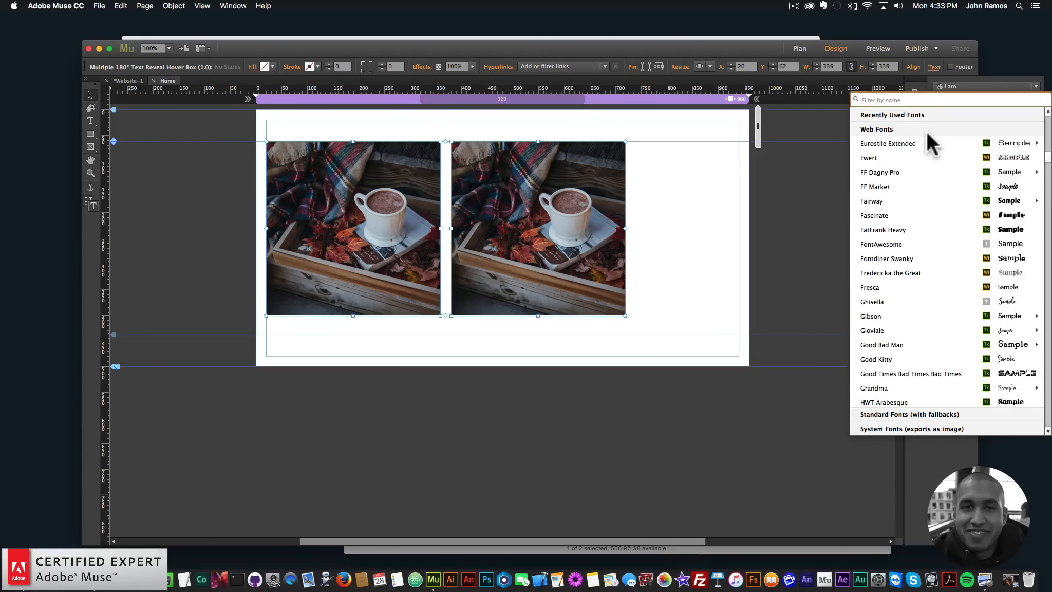
pyautogui.click(903, 128)
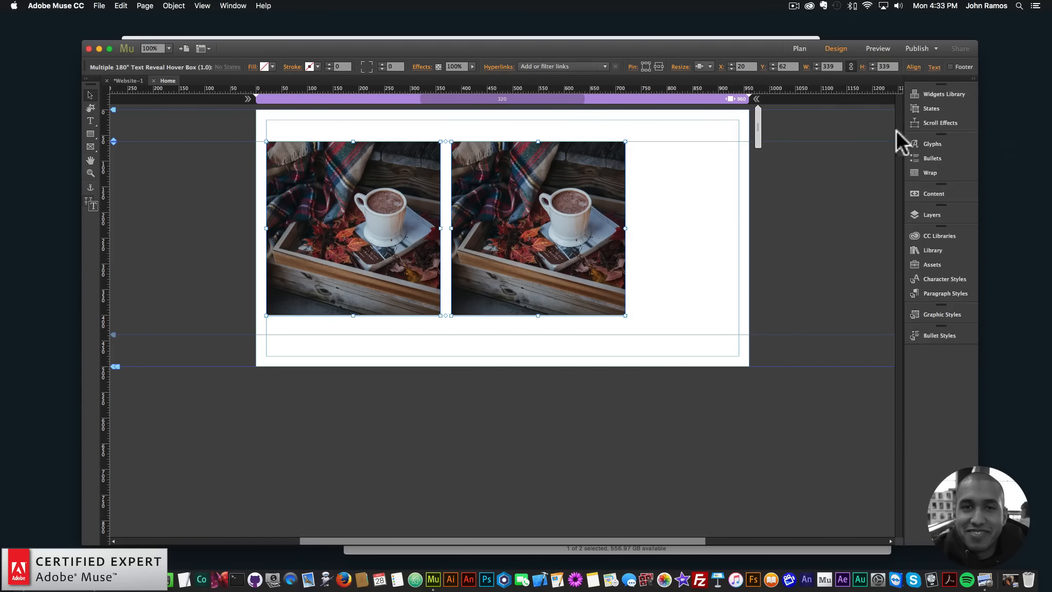
# - Deselect the boxes, preview the page in Chrome to check the Lato text in both hover boxes, and return to Muse
pyautogui.click(728, 174)
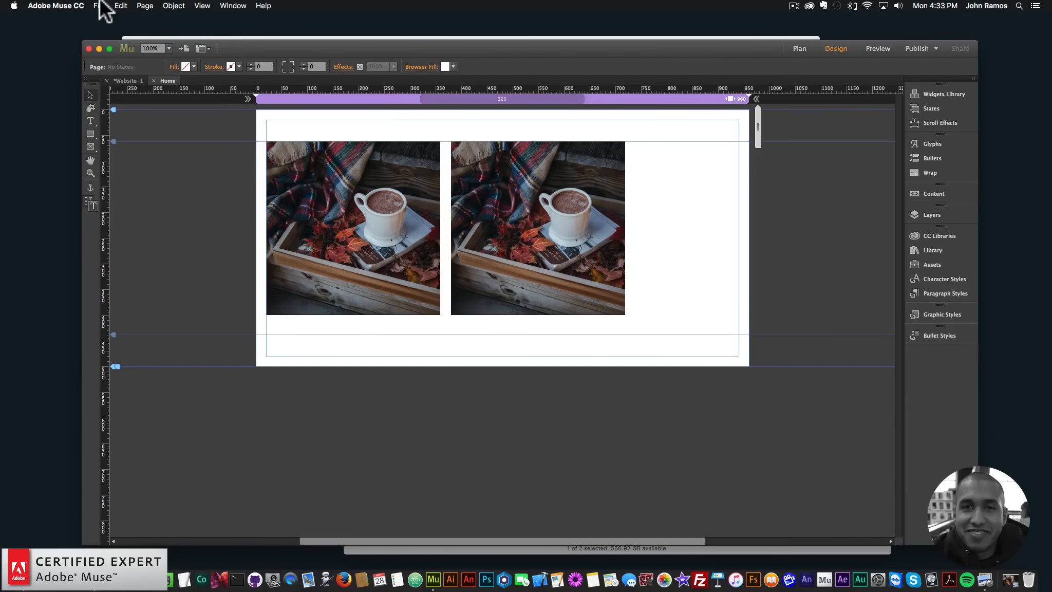
pyautogui.click(99, 6)
pyautogui.click(113, 169)
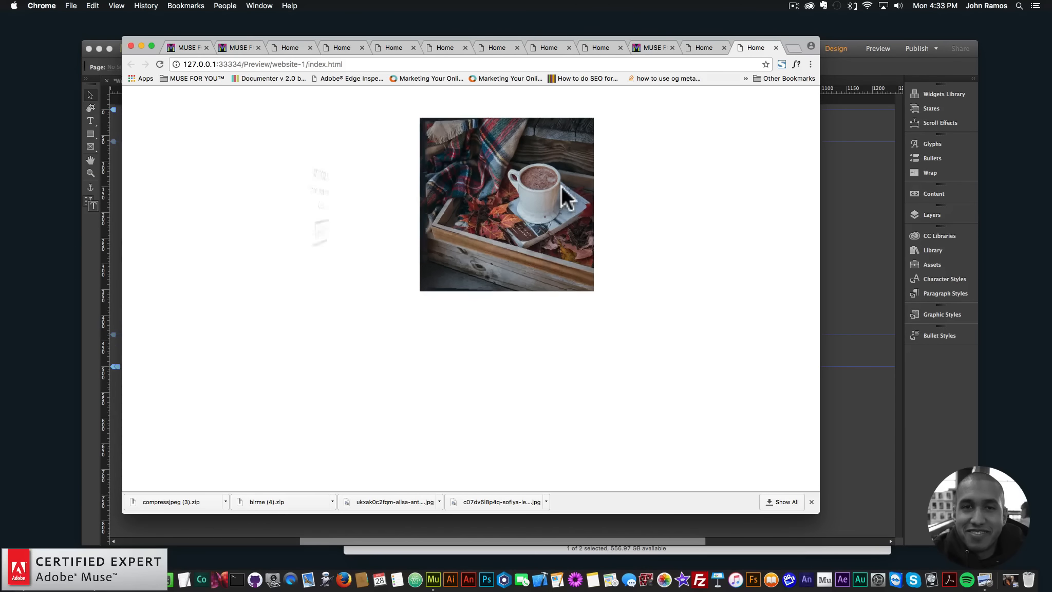
pyautogui.click(826, 182)
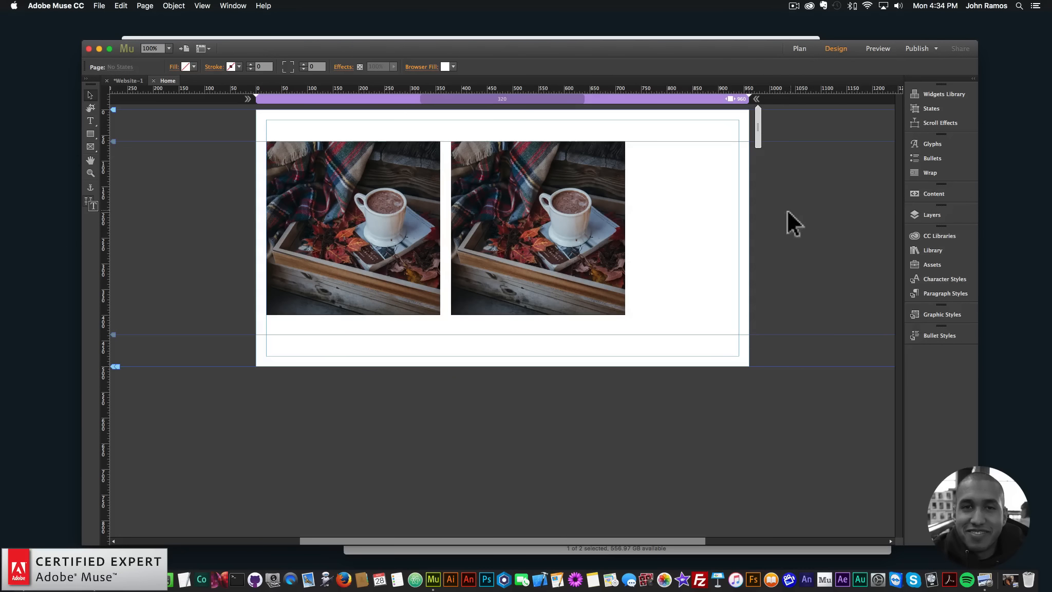
# - Find "font smoother" in the library and place the Font Smoother Light widget just outside the page at X -50, Y 62
pyautogui.click(931, 251)
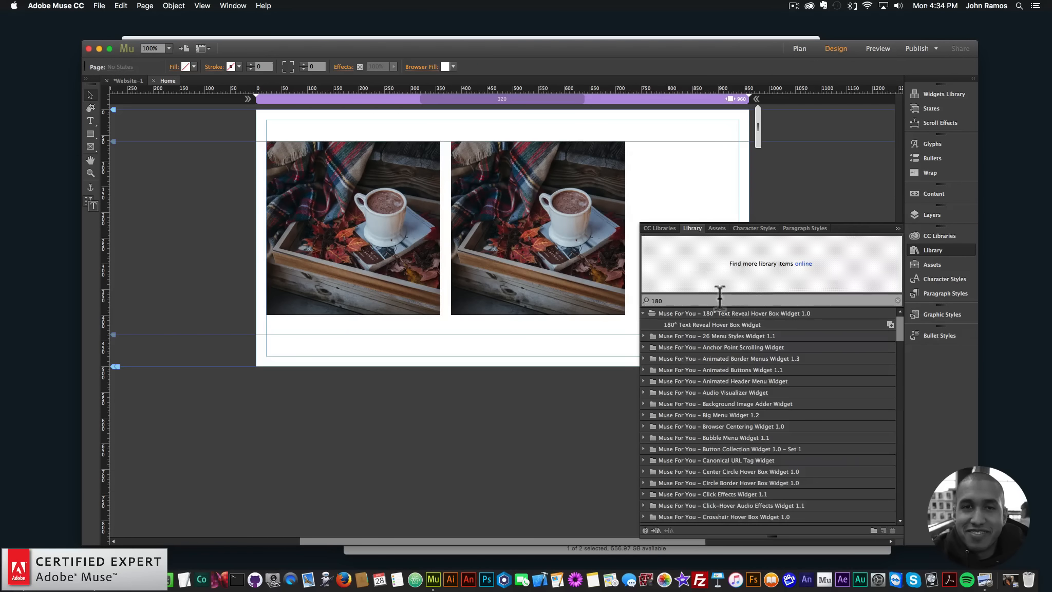
pyautogui.moveTo(712, 324); pyautogui.dragTo(606, 290)
pyautogui.write('font smoother')
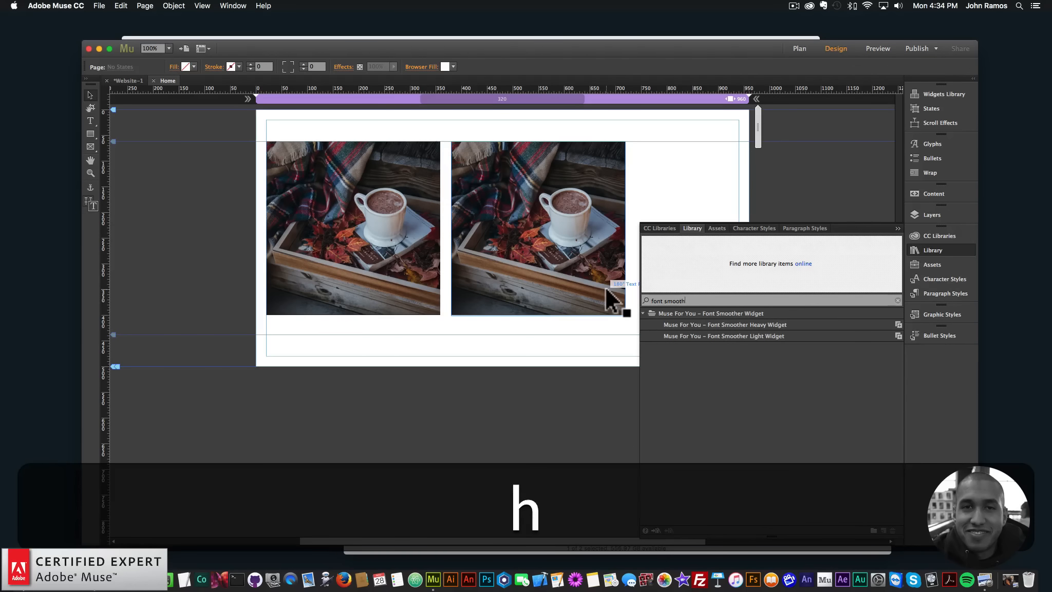
pyautogui.click(729, 335)
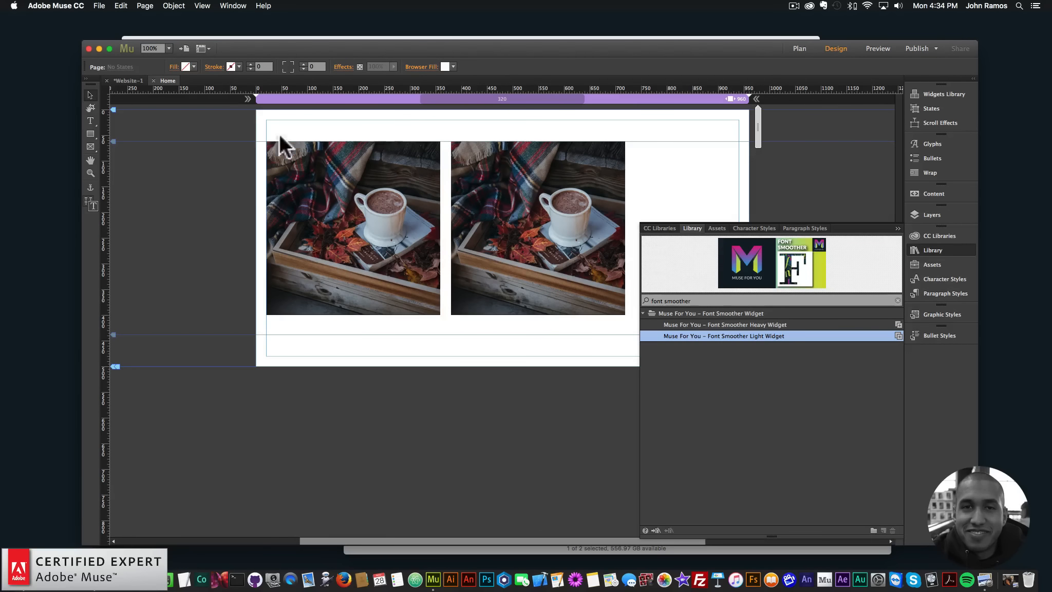
pyautogui.moveTo(279, 135); pyautogui.dragTo(242, 156)
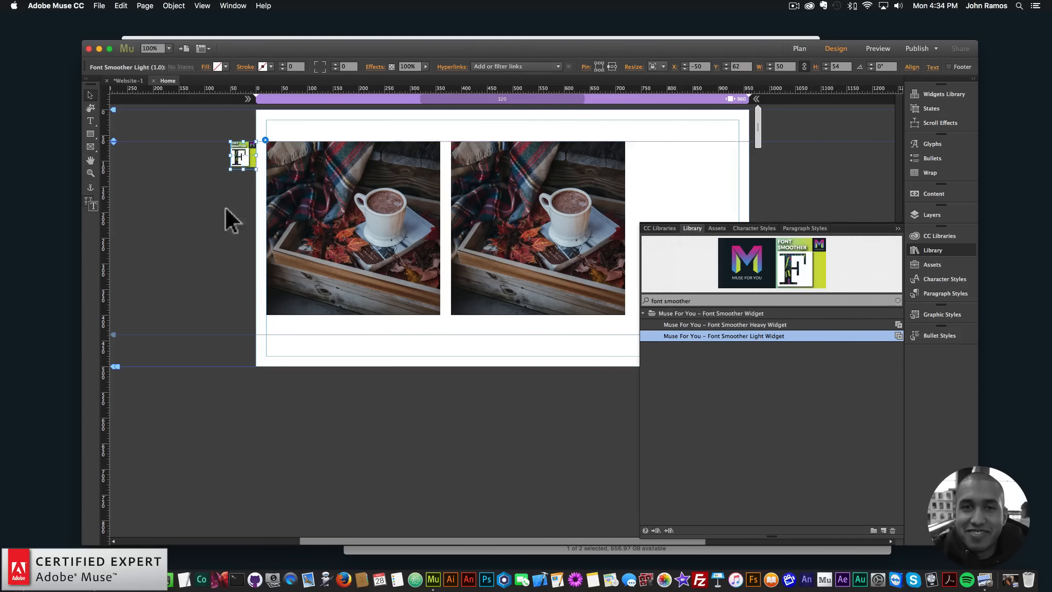
# - Preview the page in the browser with the Font Smoother Light widget added
pyautogui.click(99, 5)
pyautogui.click(143, 171)
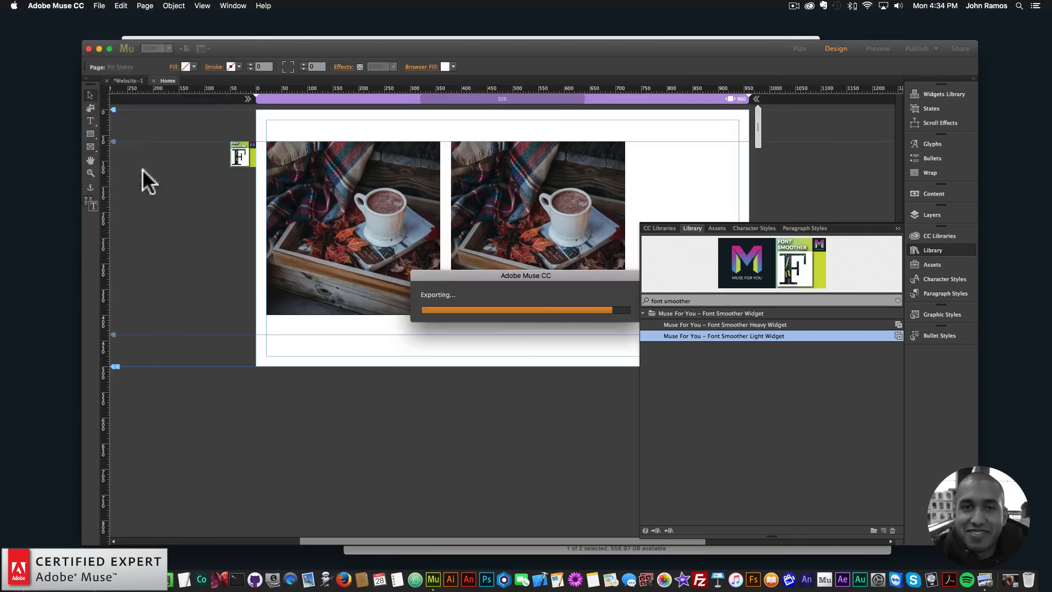
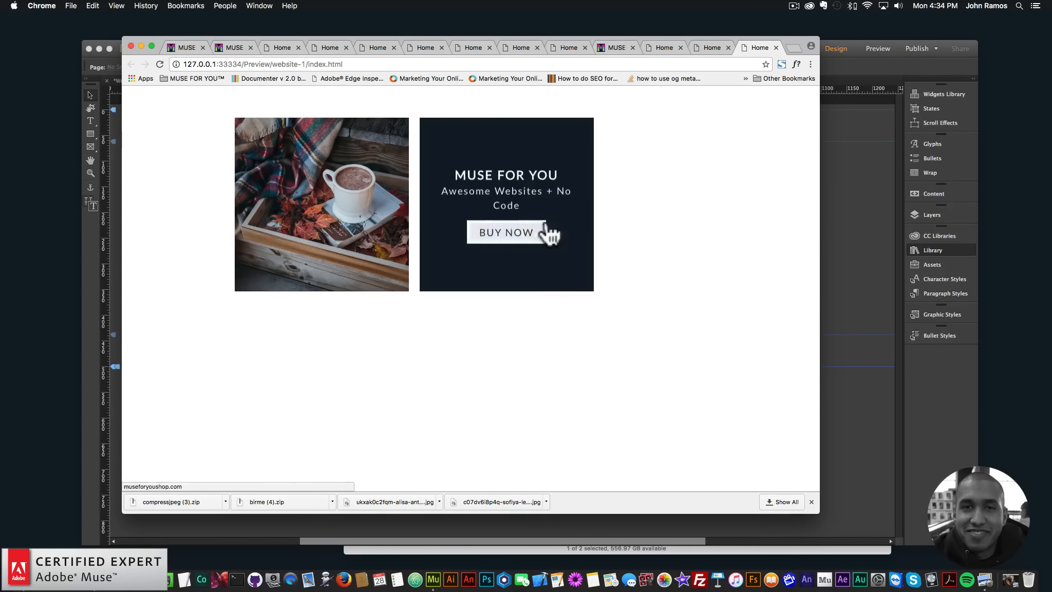
# - Return to Muse and disable the link button in the second hover box's options
pyautogui.click(843, 205)
pyautogui.click(634, 139)
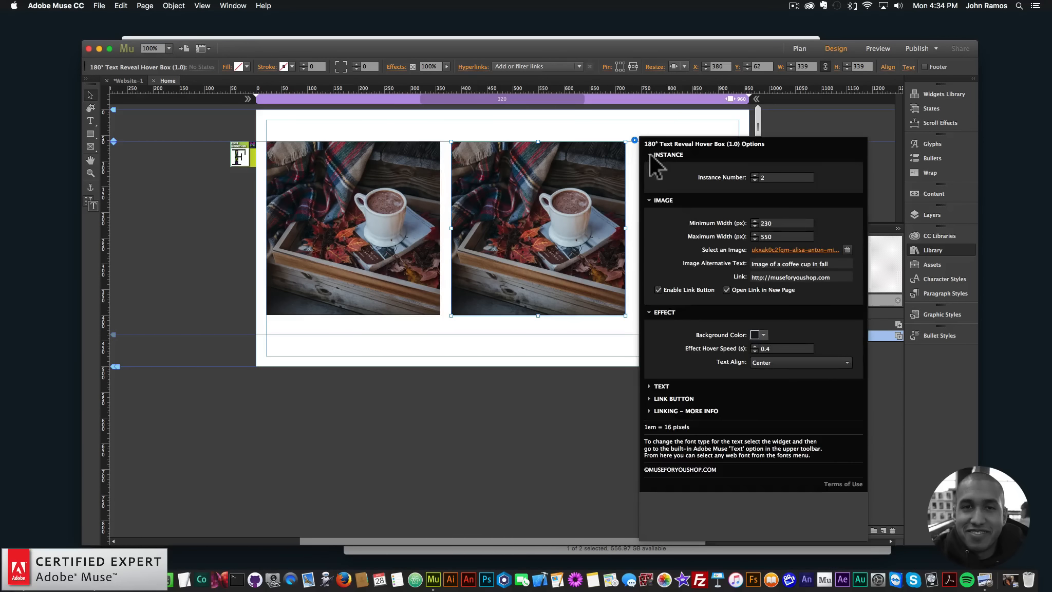
pyautogui.click(659, 290)
pyautogui.click(516, 342)
# - Preview the page in the browser, check the second hover box and narrow the window, and return to Muse
pyautogui.click(99, 5)
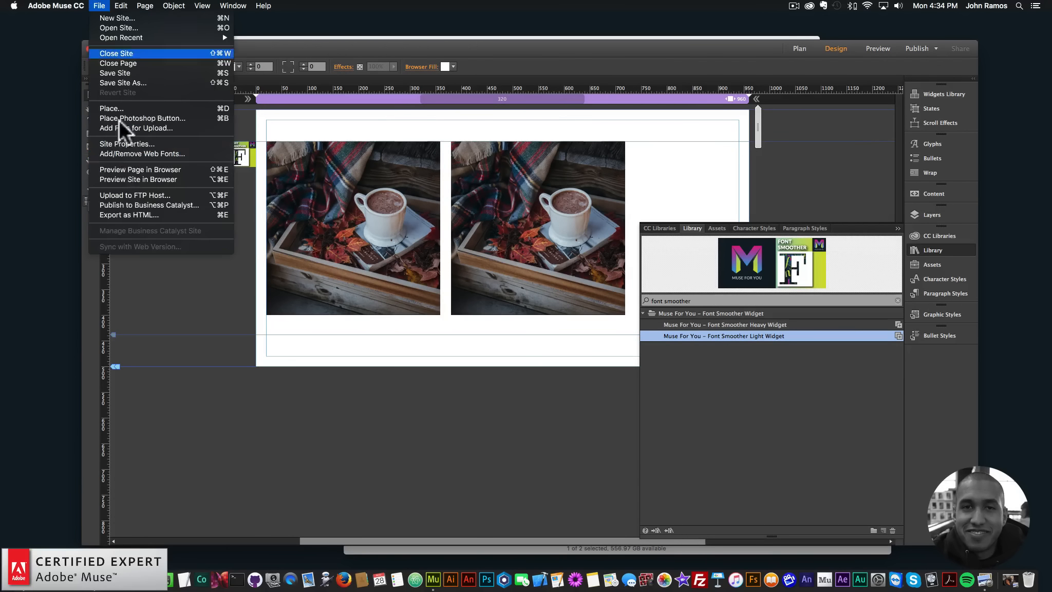
pyautogui.click(126, 170)
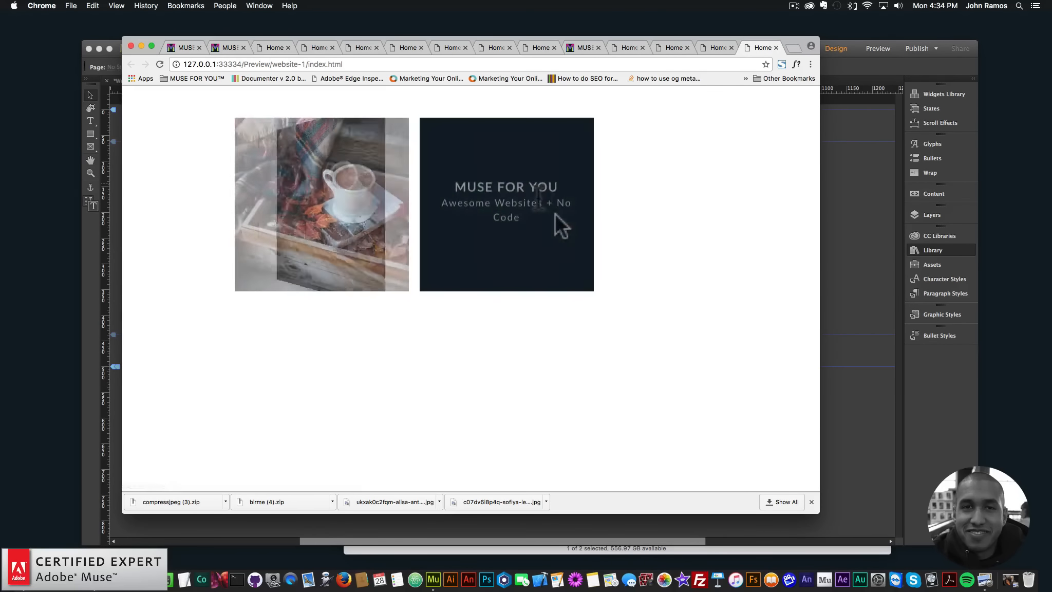
pyautogui.moveTo(821, 177); pyautogui.dragTo(587, 186)
pyautogui.click(697, 176)
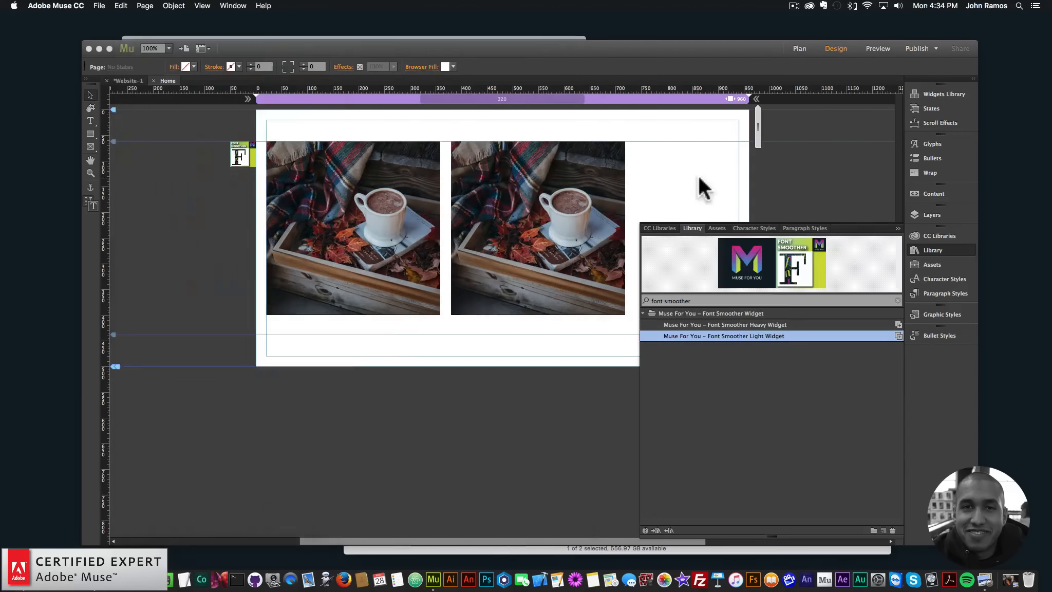
# - Move both hover boxes together to the horizontal centre of the page and add a breakpoint at 600 px
pyautogui.click(577, 202)
pyautogui.moveTo(405, 179)
pyautogui.mouseDown()
pyautogui.moveTo(448, 180)
pyautogui.moveTo(405, 179)
pyautogui.mouseUp()
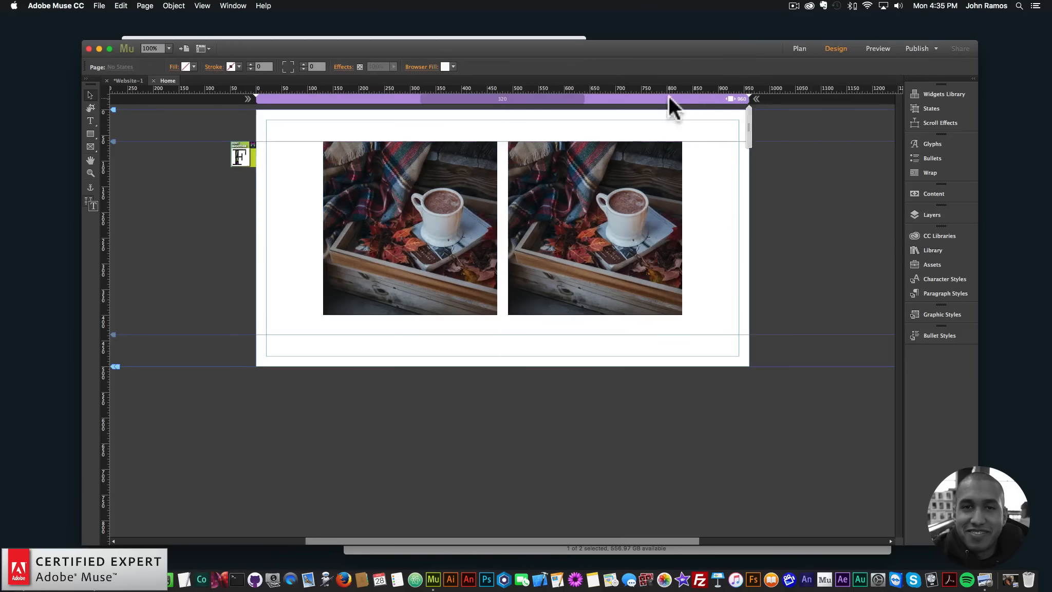
pyautogui.rightClick(668, 96)
pyautogui.click(680, 99)
pyautogui.write('600')
pyautogui.press('Return')
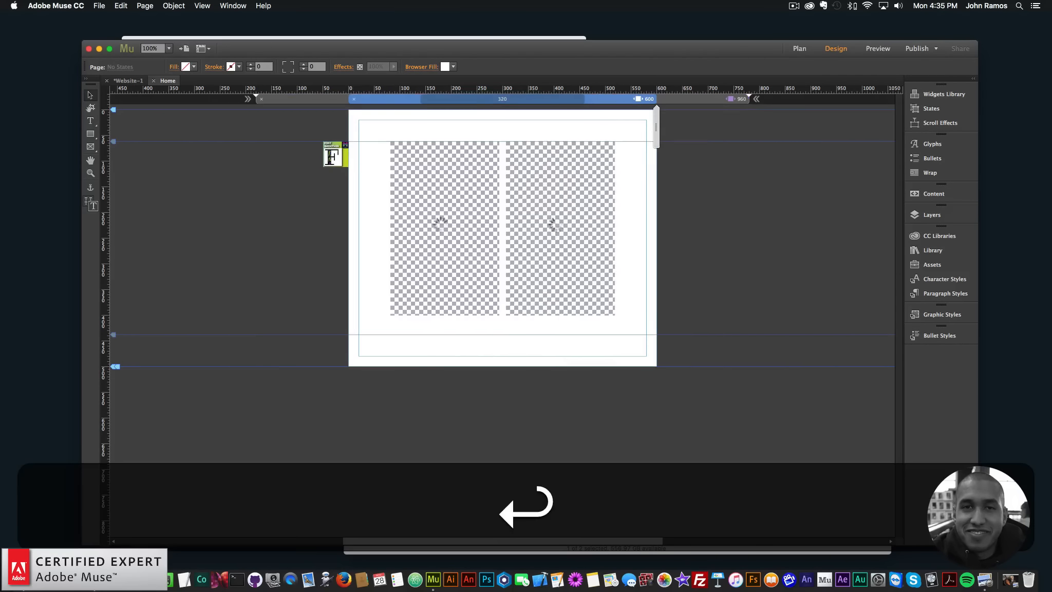
# - At the 600 px breakpoint, shorten both hover boxes to about 229 px and place them side by side at X 60 and X 329
pyautogui.click(548, 246)
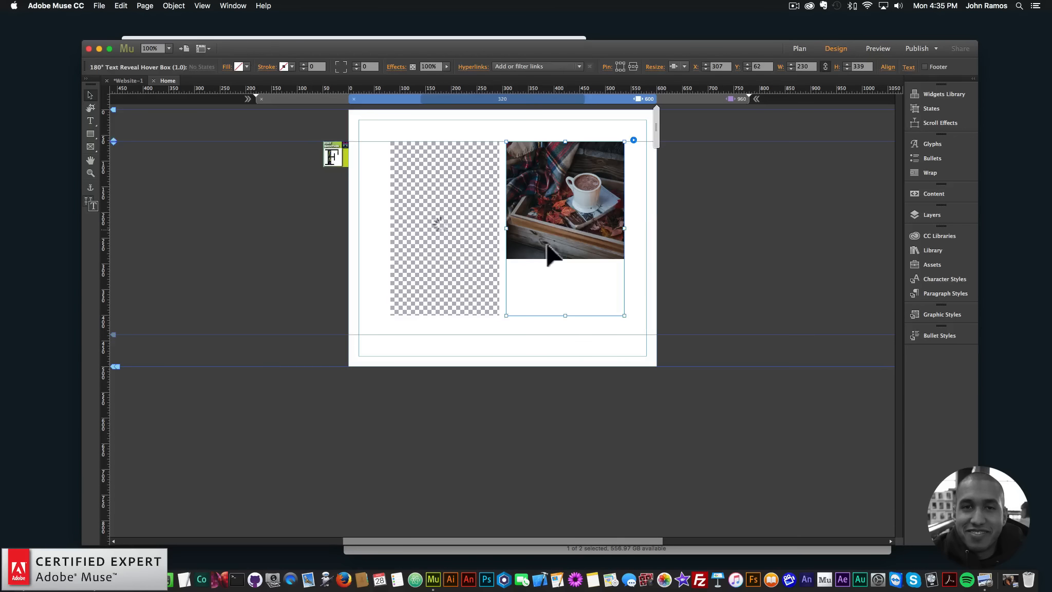
pyautogui.click(462, 235)
pyautogui.moveTo(450, 315); pyautogui.dragTo(449, 243)
pyautogui.click(589, 263)
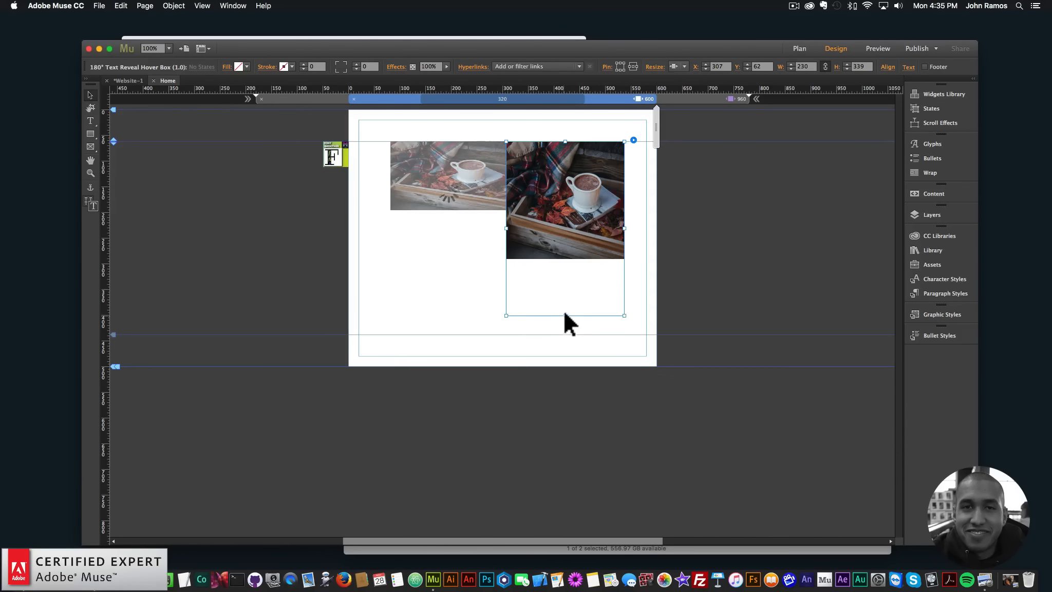
pyautogui.moveTo(564, 316); pyautogui.dragTo(611, 188)
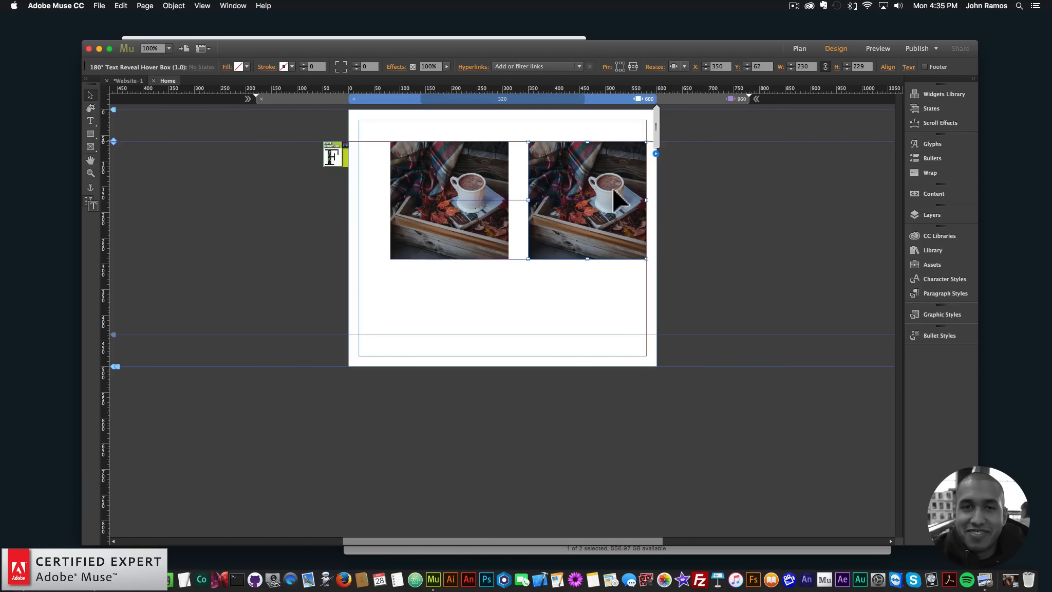
pyautogui.moveTo(471, 194); pyautogui.dragTo(461, 194)
pyautogui.moveTo(588, 194); pyautogui.dragTo(578, 193)
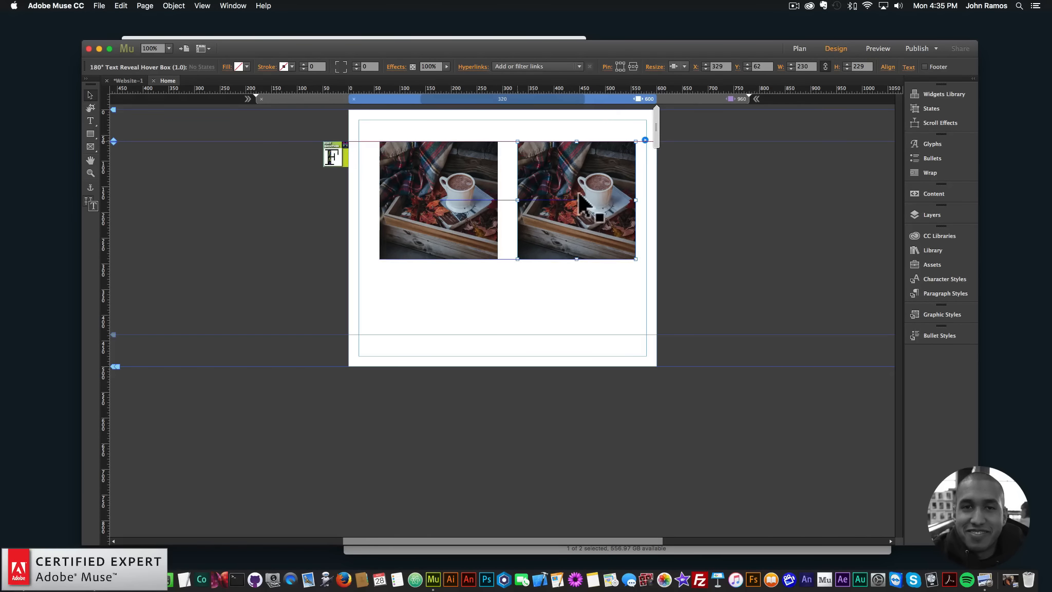
# - Add a 480 px breakpoint and stack the hover boxes at X 125, with the second one at Y 366
pyautogui.click(611, 100)
pyautogui.click(619, 104)
pyautogui.write('480')
pyautogui.press('Return')
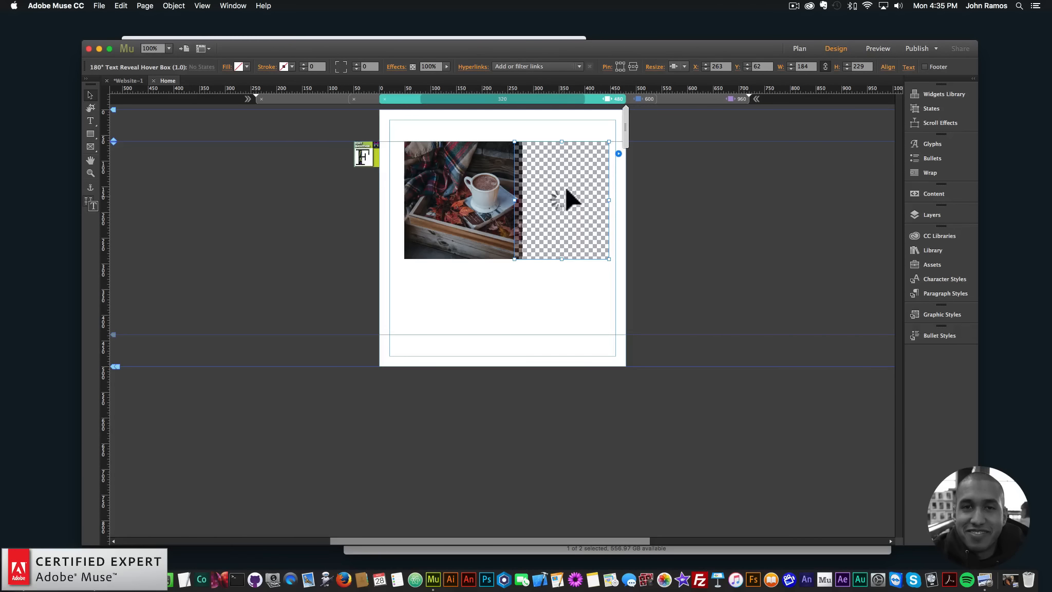
pyautogui.moveTo(566, 193); pyautogui.dragTo(468, 334)
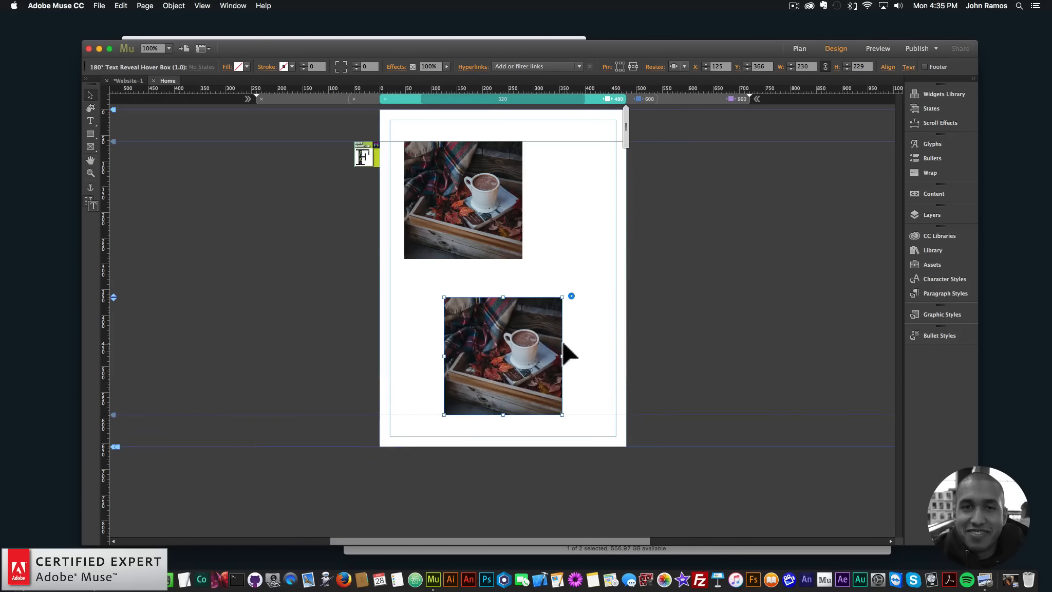
pyautogui.moveTo(441, 154); pyautogui.dragTo(480, 154)
# - Go back to the 600 px breakpoint, preview the page in the browser, and resize the window to check both hover box layouts
pyautogui.click(636, 98)
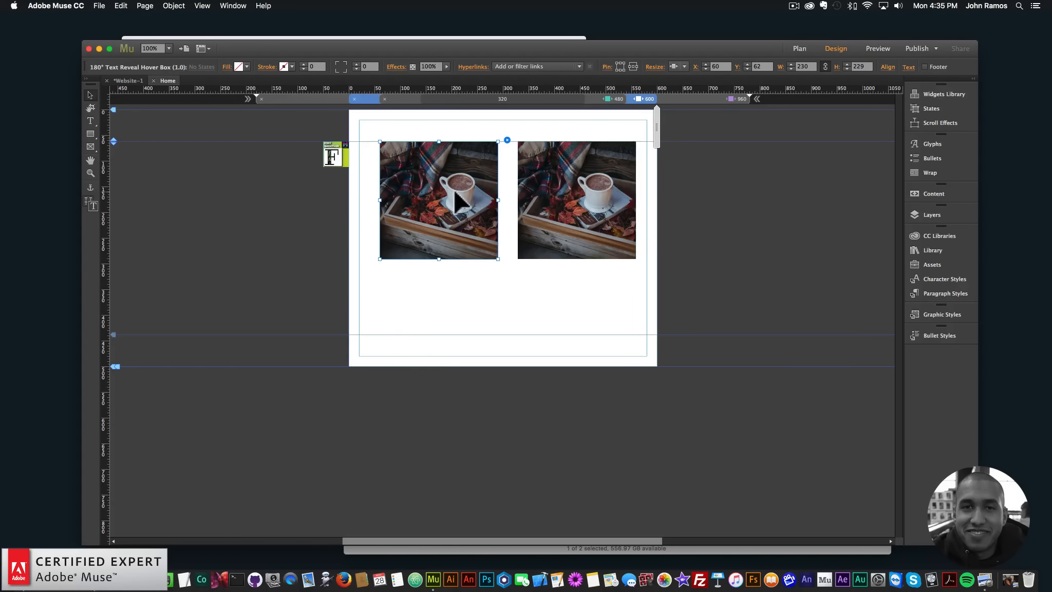
pyautogui.click(662, 195)
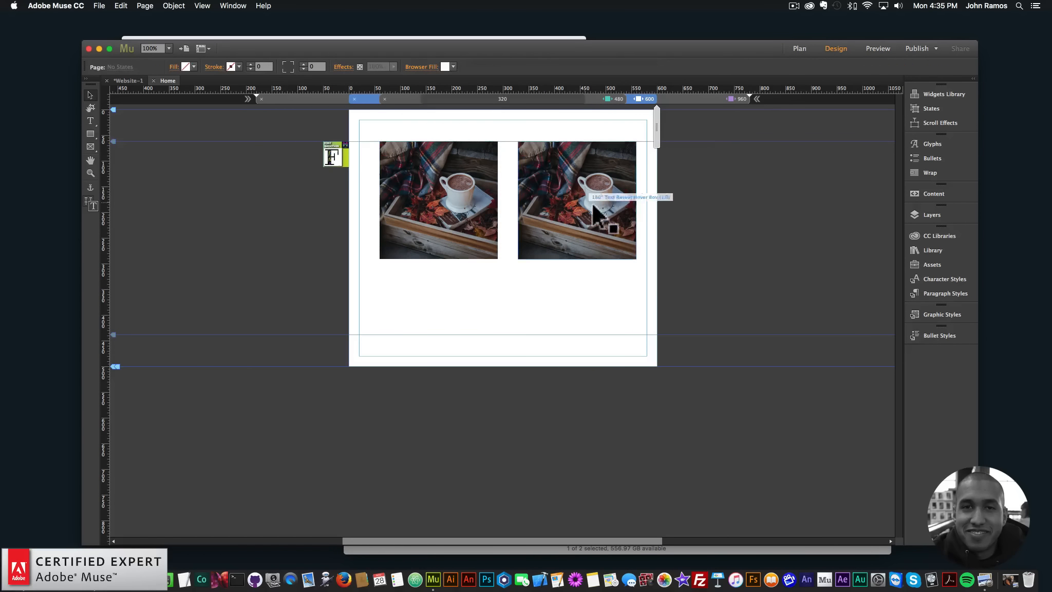
pyautogui.click(101, 5)
pyautogui.click(125, 165)
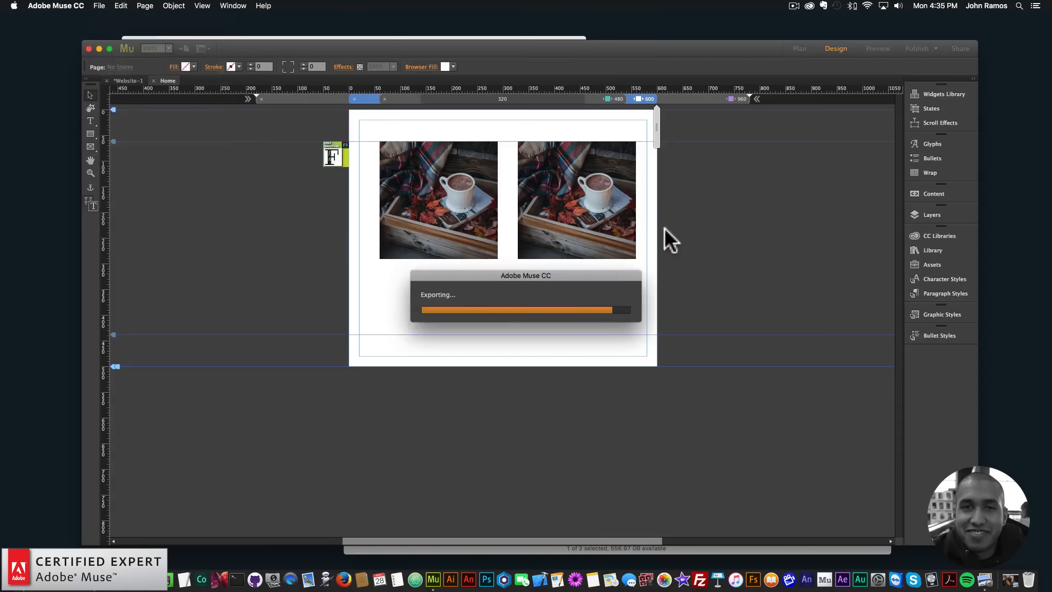
pyautogui.moveTo(585, 201); pyautogui.dragTo(424, 191)
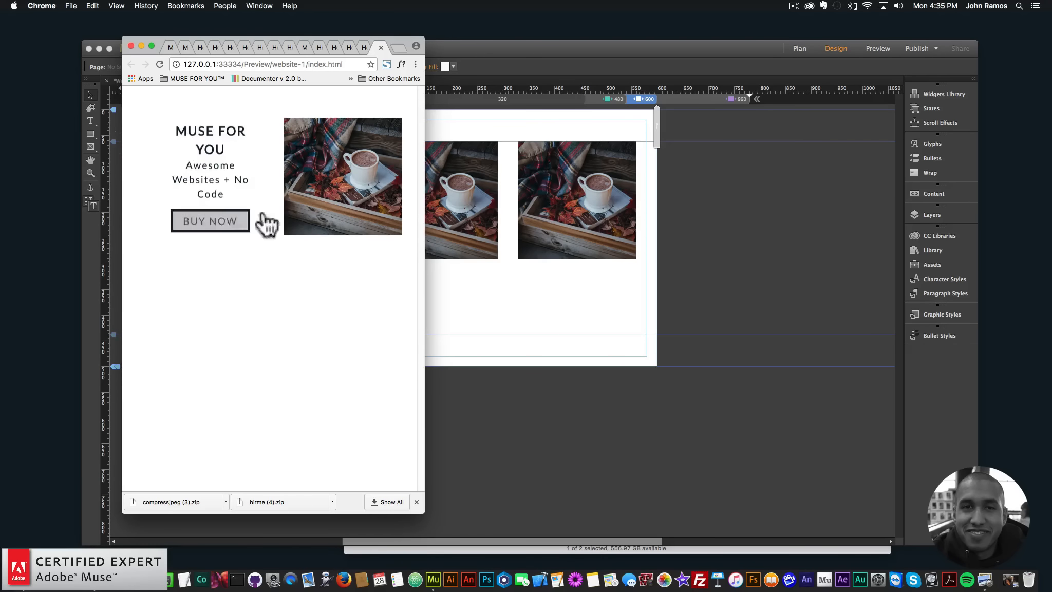
pyautogui.moveTo(414, 206); pyautogui.dragTo(327, 206)
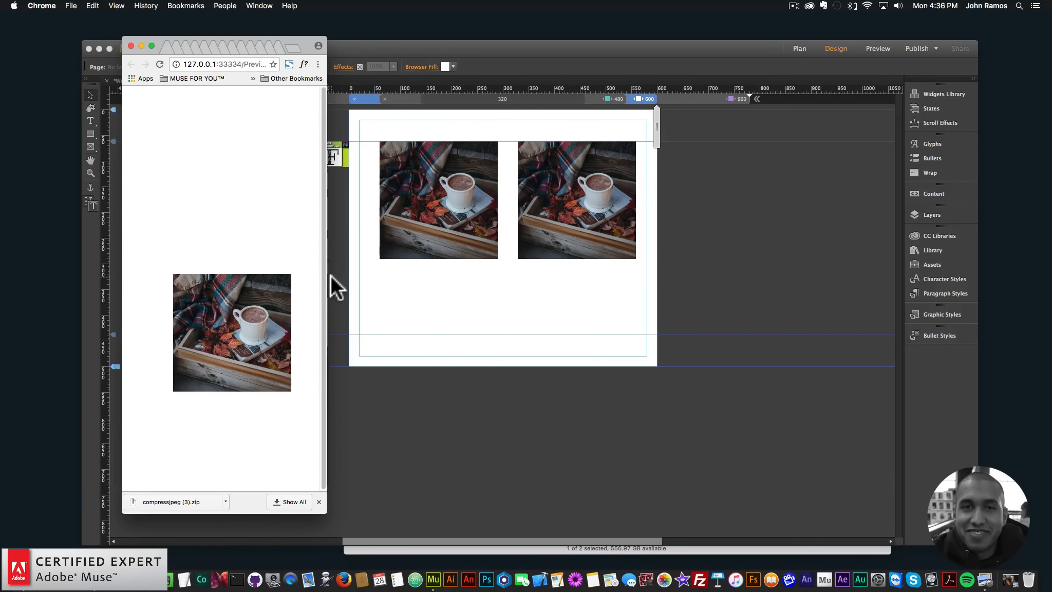
pyautogui.moveTo(331, 279); pyautogui.dragTo(618, 278)
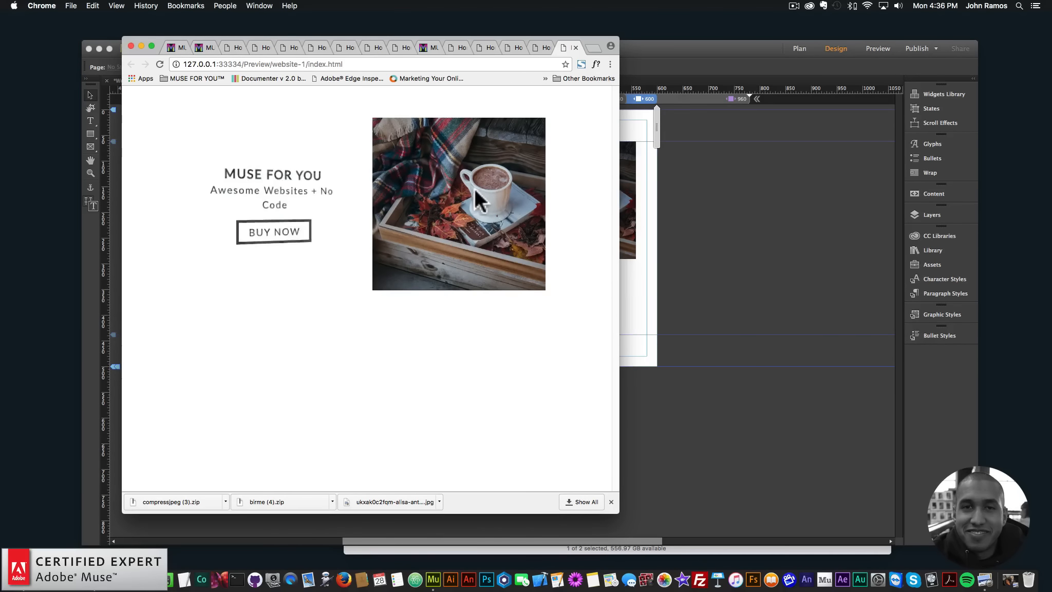
pyautogui.moveTo(618, 206); pyautogui.dragTo(327, 206)
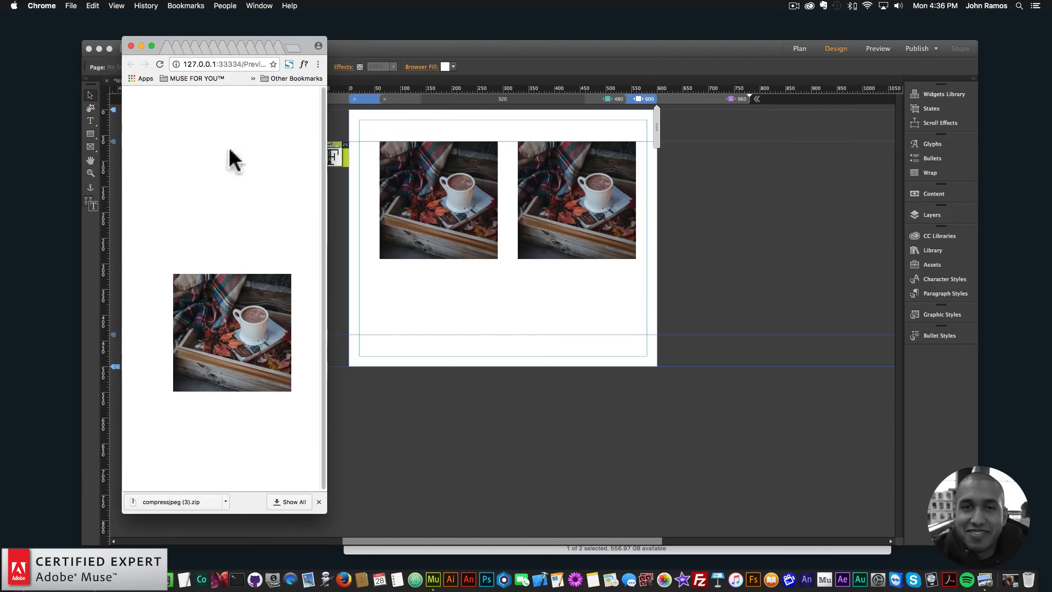
# - In Muse, try to make each hover box narrower than its minimum width at the 480 px breakpoint
pyautogui.click(560, 225)
pyautogui.click(614, 99)
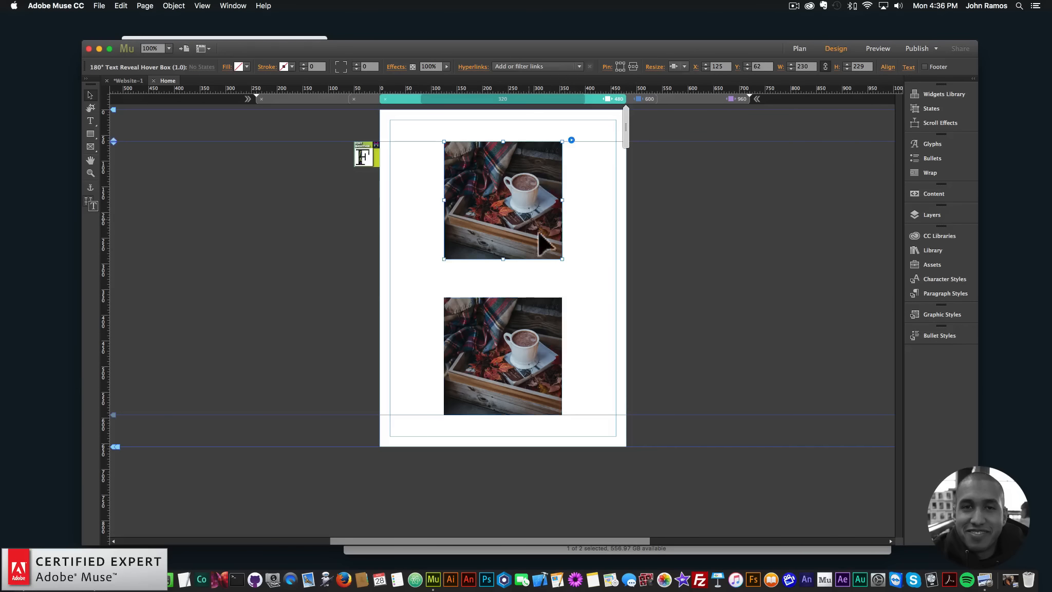
pyautogui.moveTo(563, 202); pyautogui.dragTo(532, 205)
pyautogui.click(527, 361)
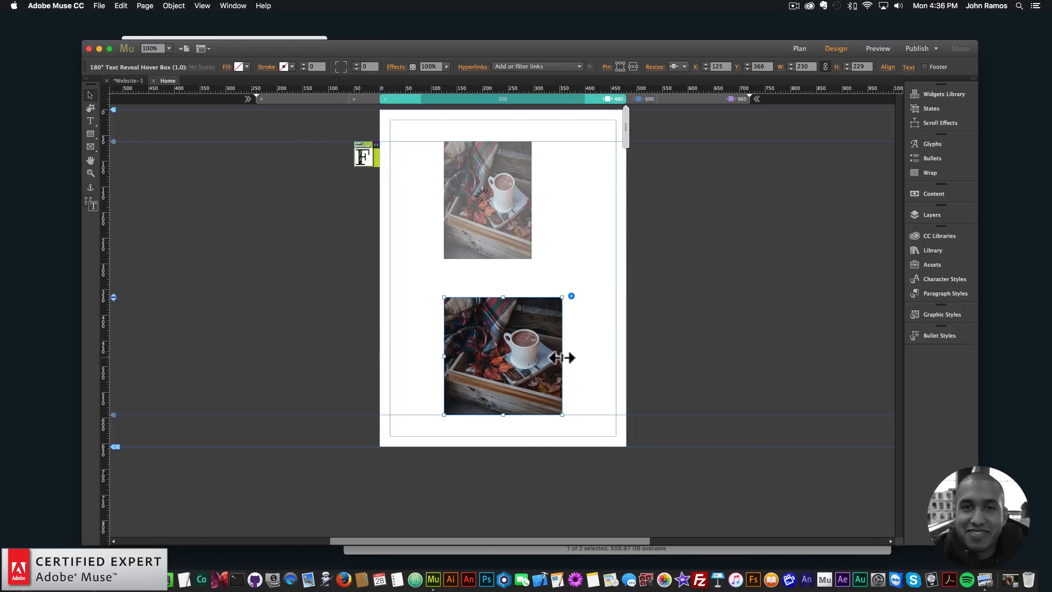
pyautogui.moveTo(562, 358); pyautogui.dragTo(496, 359)
pyautogui.click(512, 191)
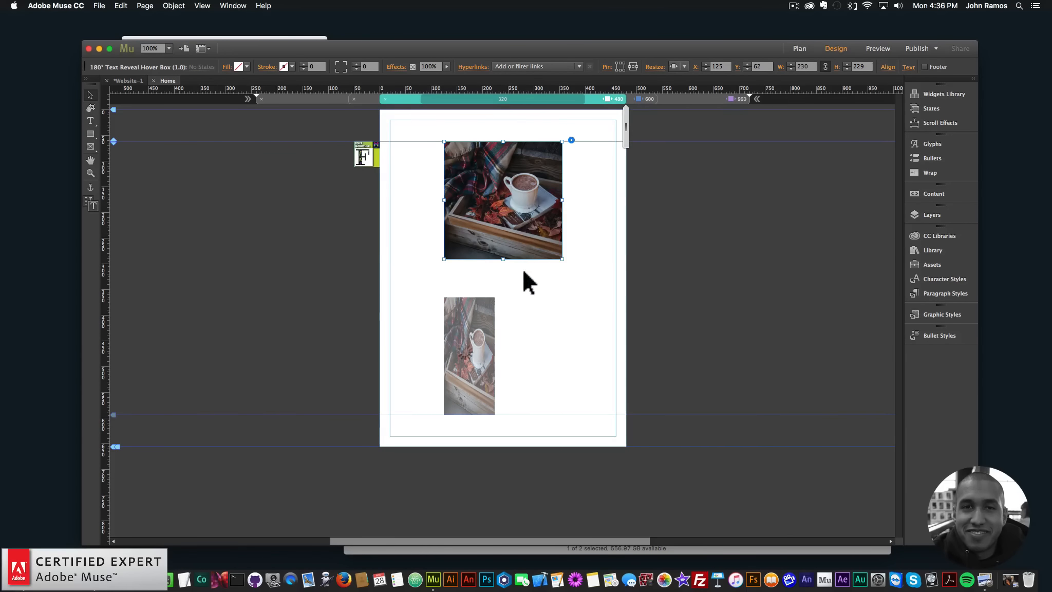
pyautogui.click(517, 352)
# - Set the first hover box's minimum width to 200 px
pyautogui.click(553, 157)
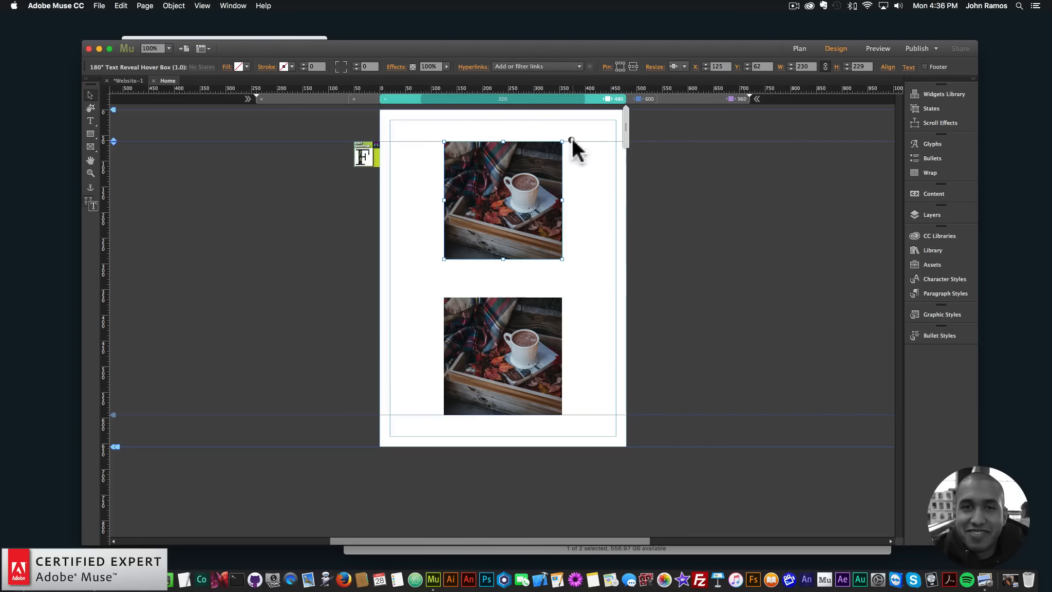
pyautogui.click(571, 140)
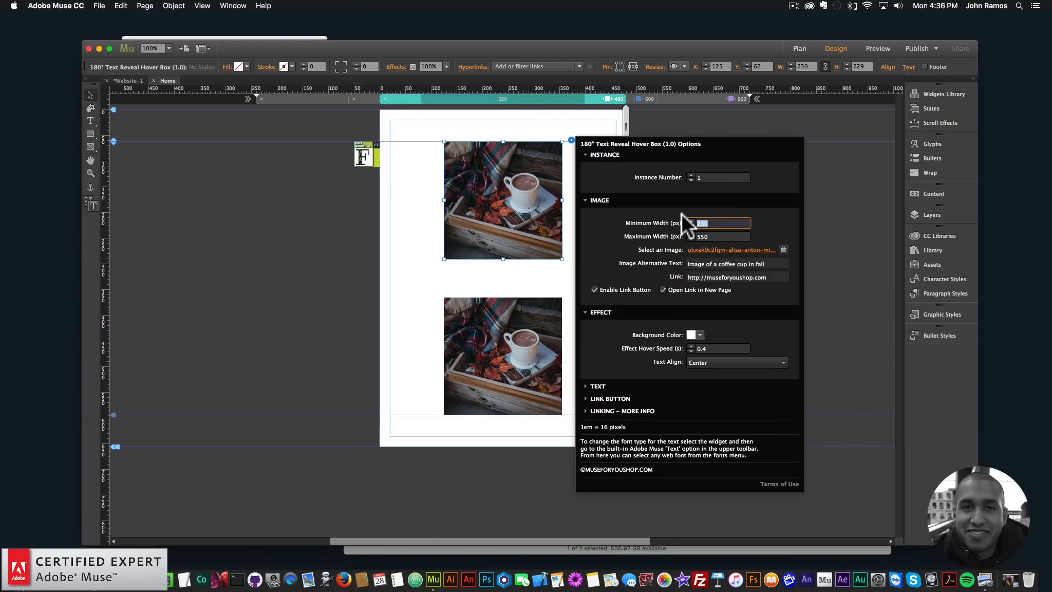
pyautogui.write('200')
pyautogui.press('Return')
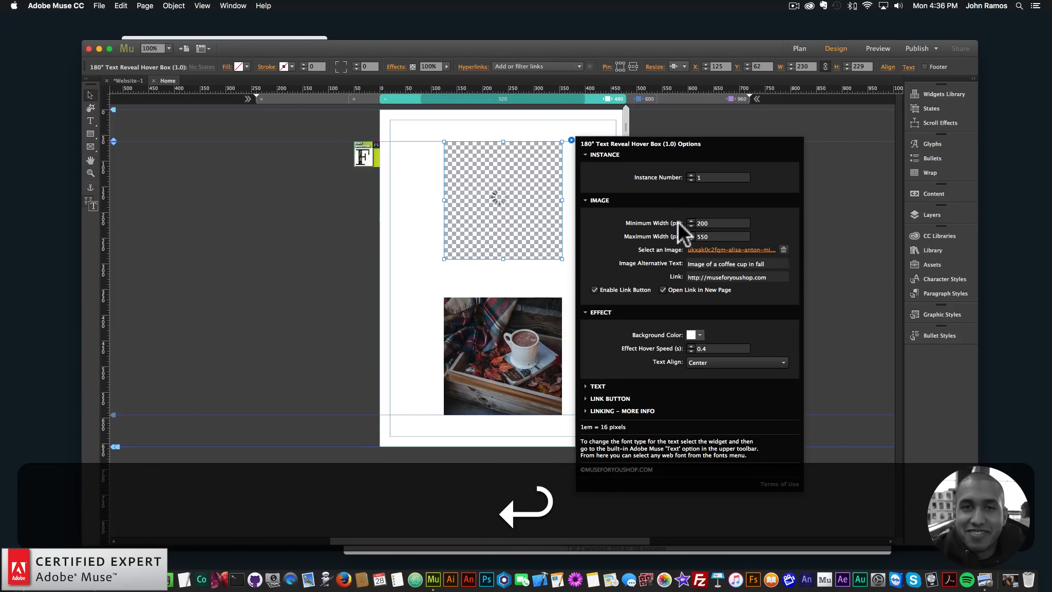
# - Shrink the first hover box to 200 px wide and about 199 px high, and recentre it at X 140
pyautogui.click(534, 195)
pyautogui.moveTo(562, 199); pyautogui.dragTo(535, 200)
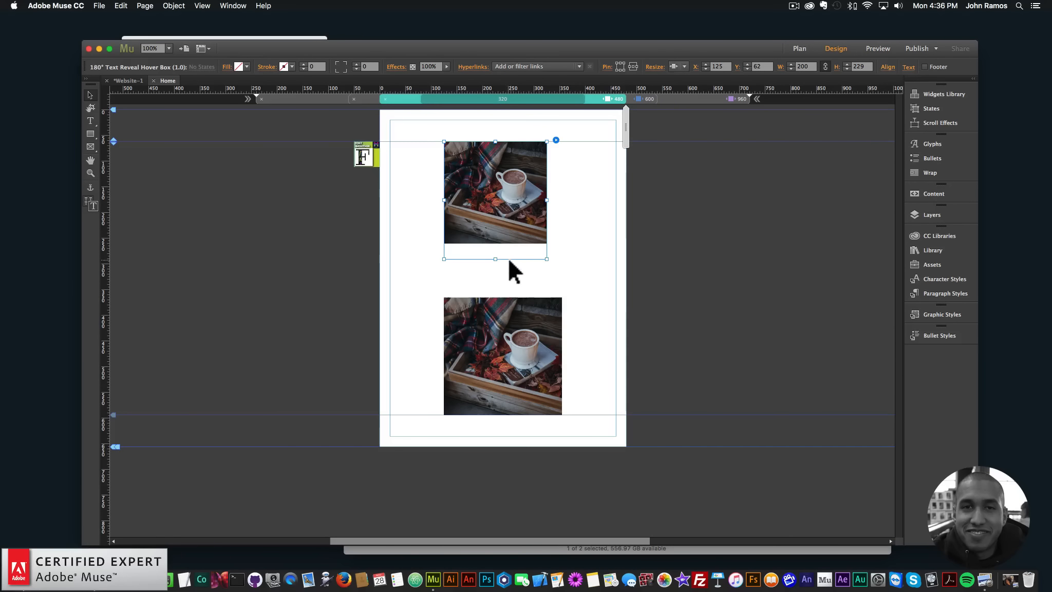
pyautogui.moveTo(494, 258); pyautogui.dragTo(495, 234)
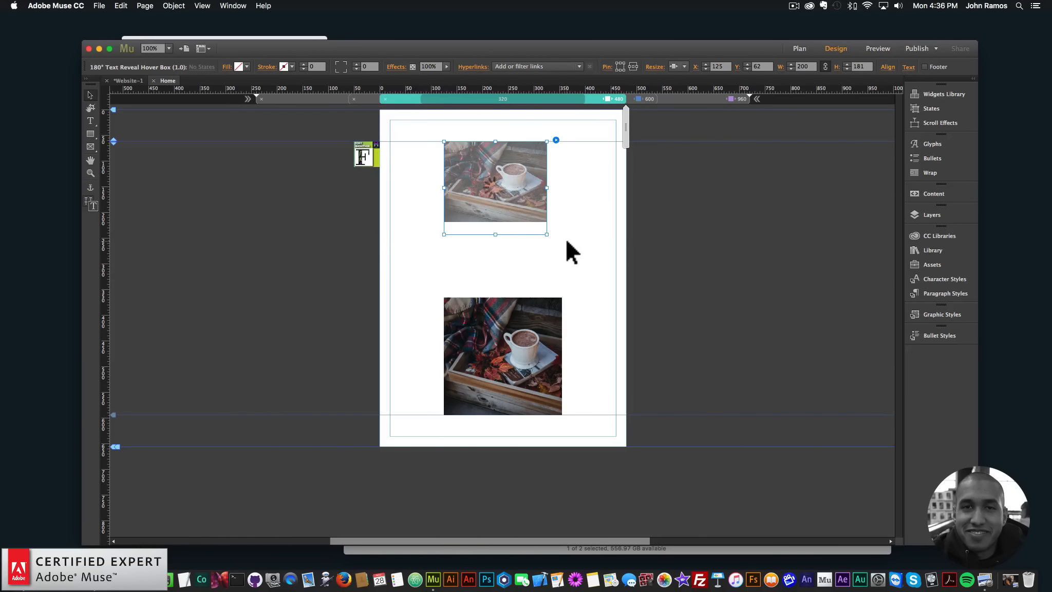
pyautogui.moveTo(496, 189)
pyautogui.mouseDown()
pyautogui.moveTo(522, 196)
pyautogui.moveTo(503, 189)
pyautogui.mouseUp()
# - Preview the page in the browser and check how the text and button fit in the smaller first hover box
pyautogui.click(595, 195)
pyautogui.click(102, 4)
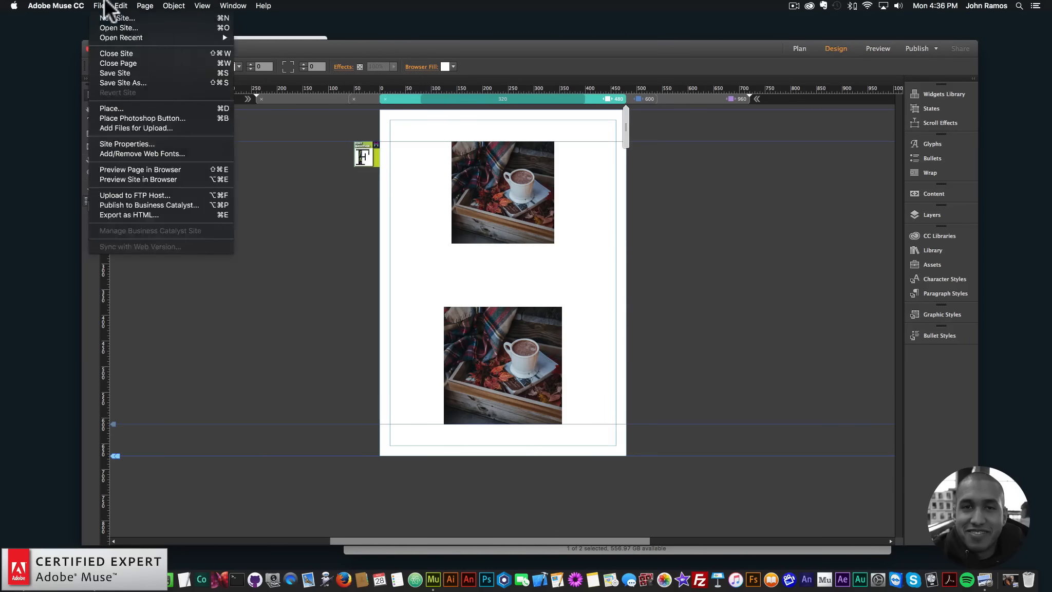
pyautogui.click(134, 169)
pyautogui.click(99, 5)
pyautogui.click(112, 165)
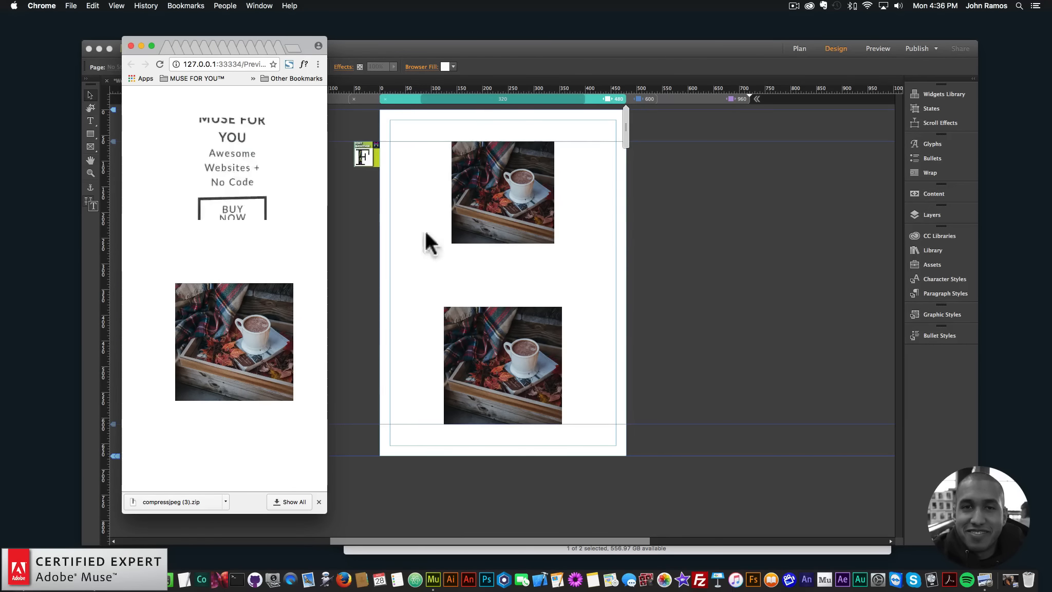
pyautogui.click(518, 200)
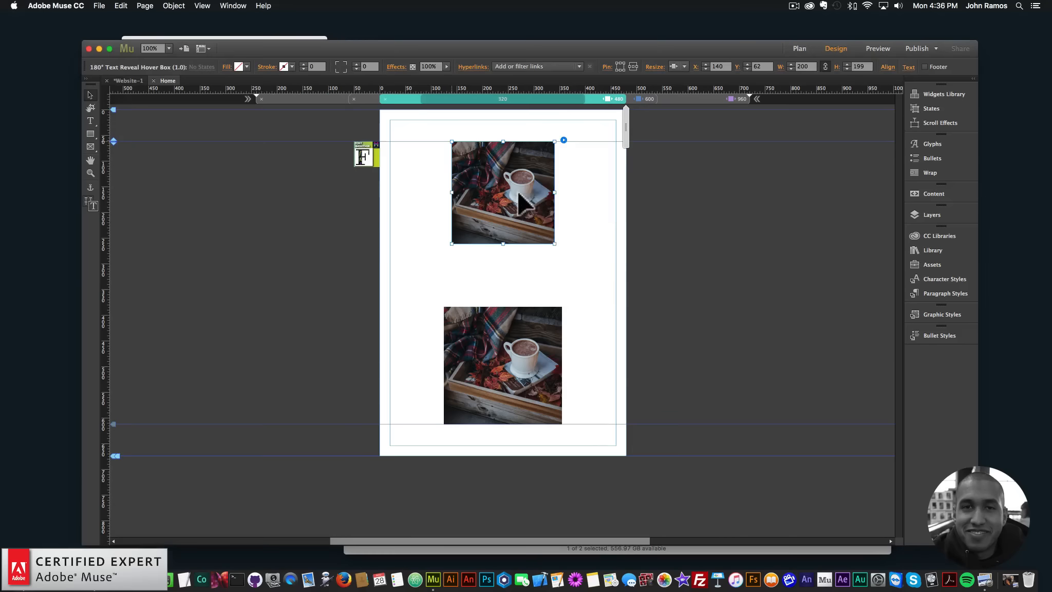
pyautogui.click(275, 39)
pyautogui.moveTo(211, 179)
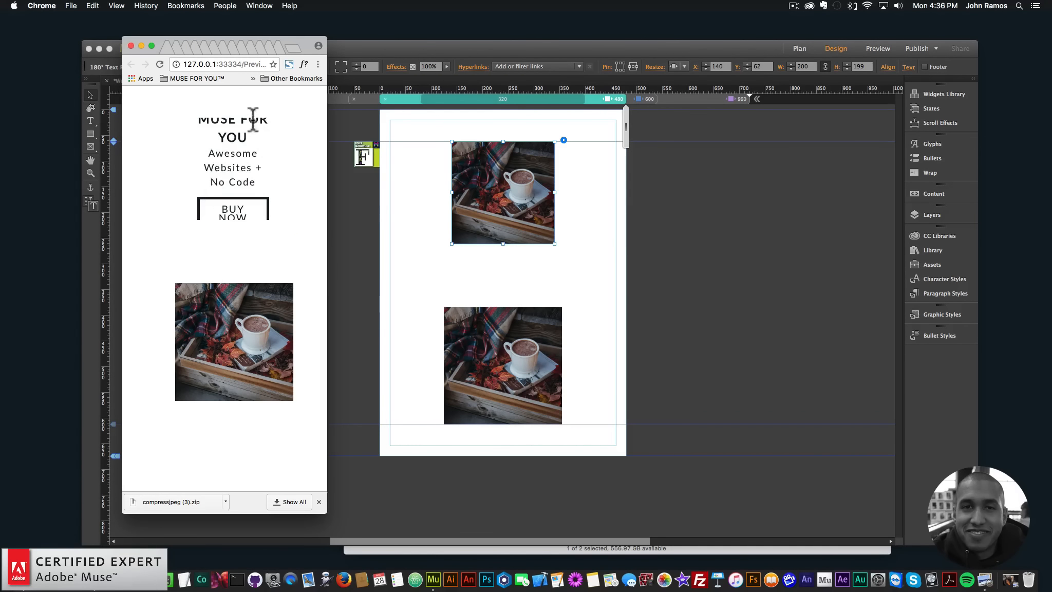
# - Back in Muse, set the first hover box's minimum width to 230 px
pyautogui.click(493, 207)
pyautogui.click(563, 139)
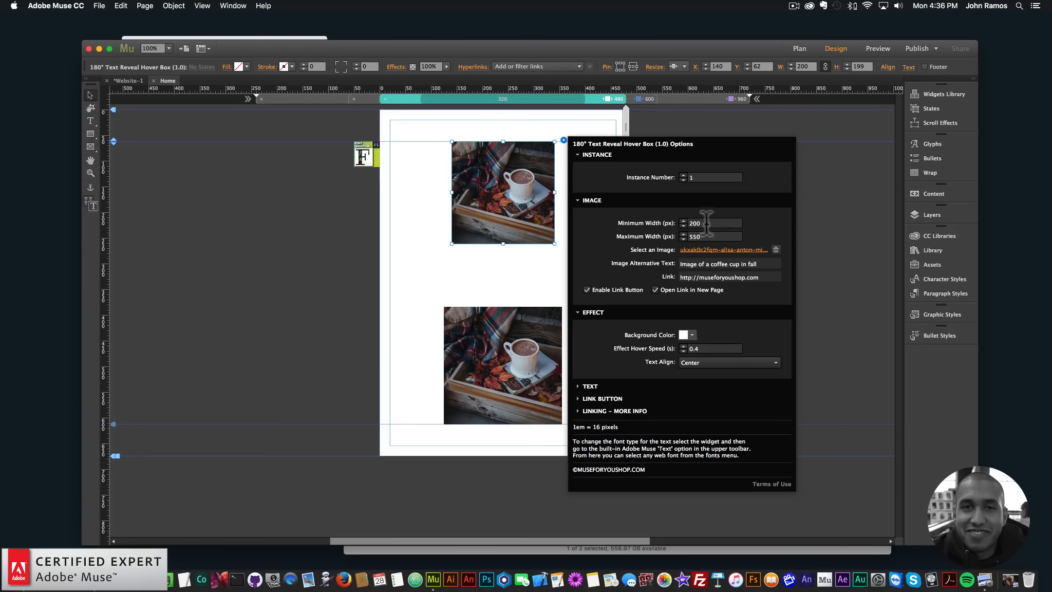
pyautogui.write('230')
pyautogui.press('Return')
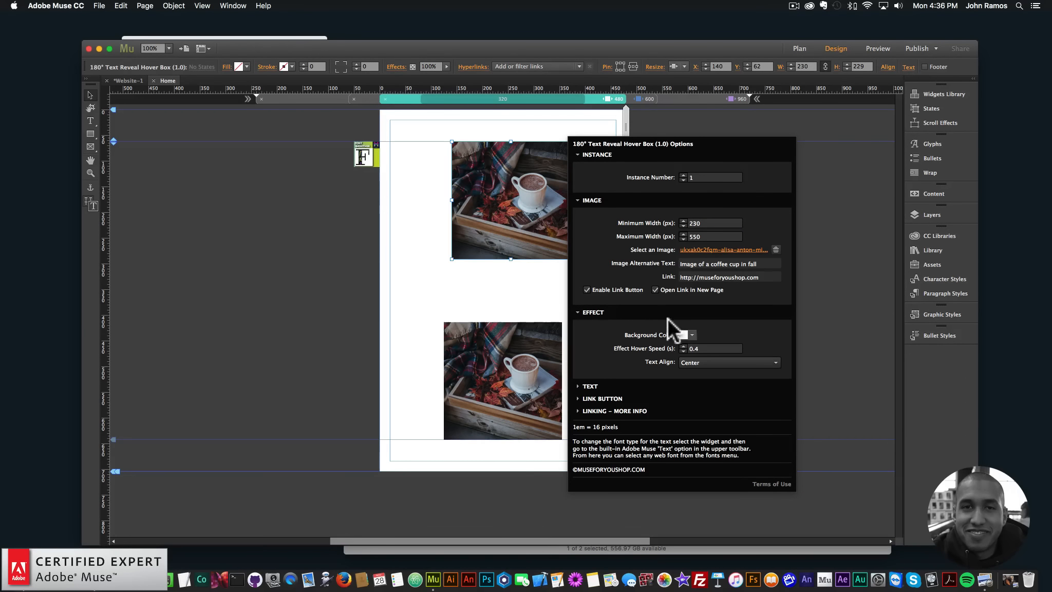
# - Reopen the first hover box's options and expand its Text settings
pyautogui.click(513, 206)
pyautogui.click(579, 139)
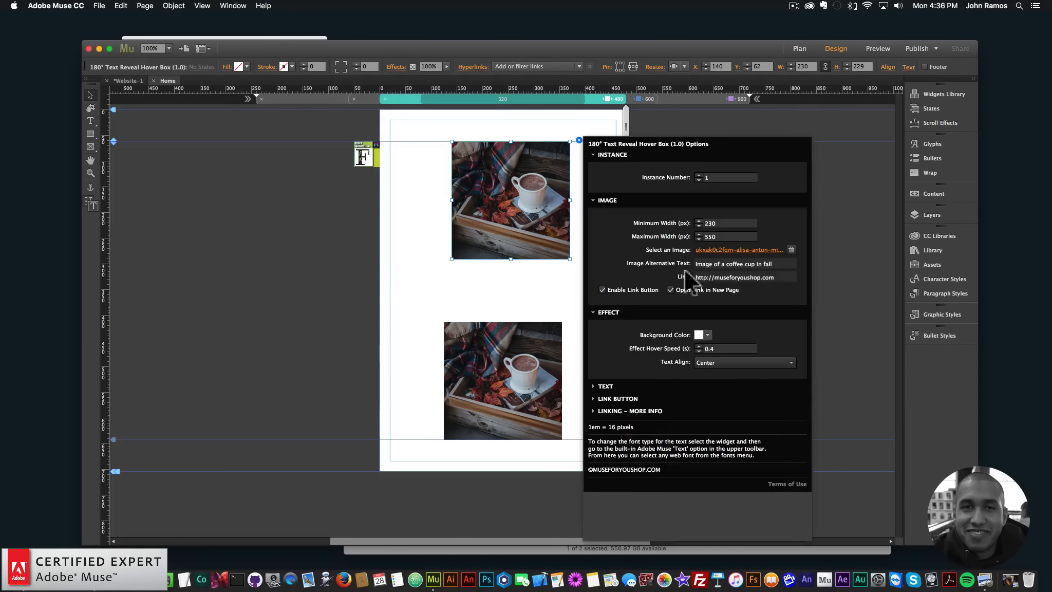
pyautogui.click(606, 387)
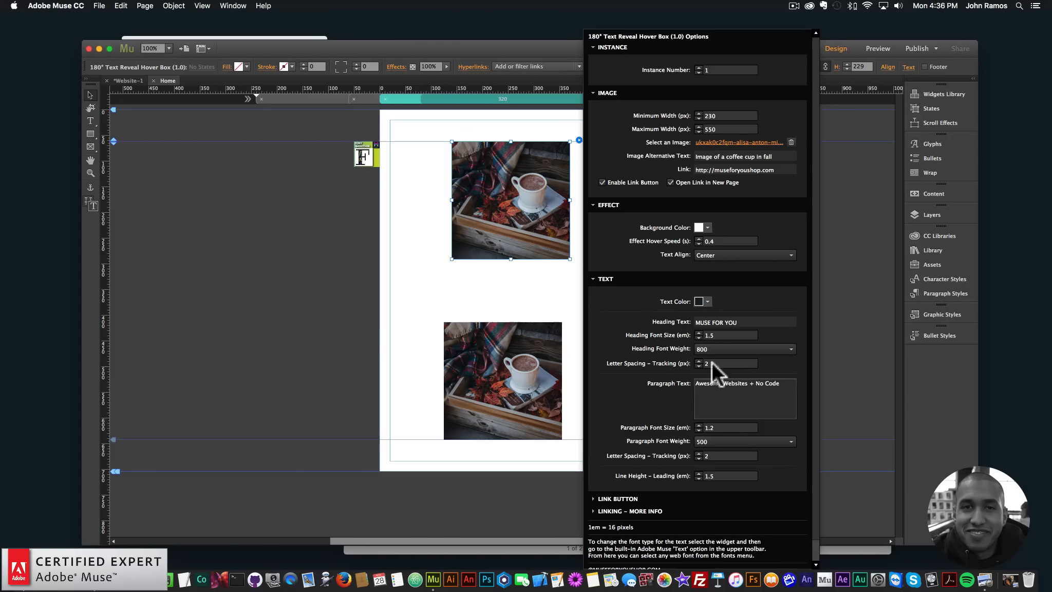
# - Recentre the first hover box at X 125 and add a fluid-width breakpoint at 320 px
pyautogui.click(507, 206)
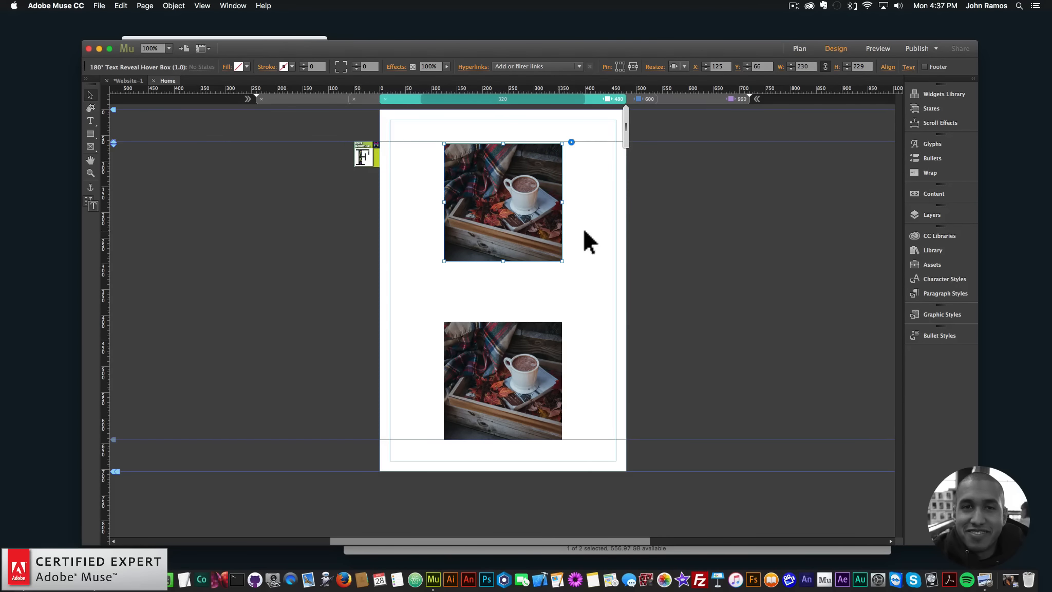
pyautogui.rightClick(587, 98)
pyautogui.click(627, 103)
pyautogui.write('320')
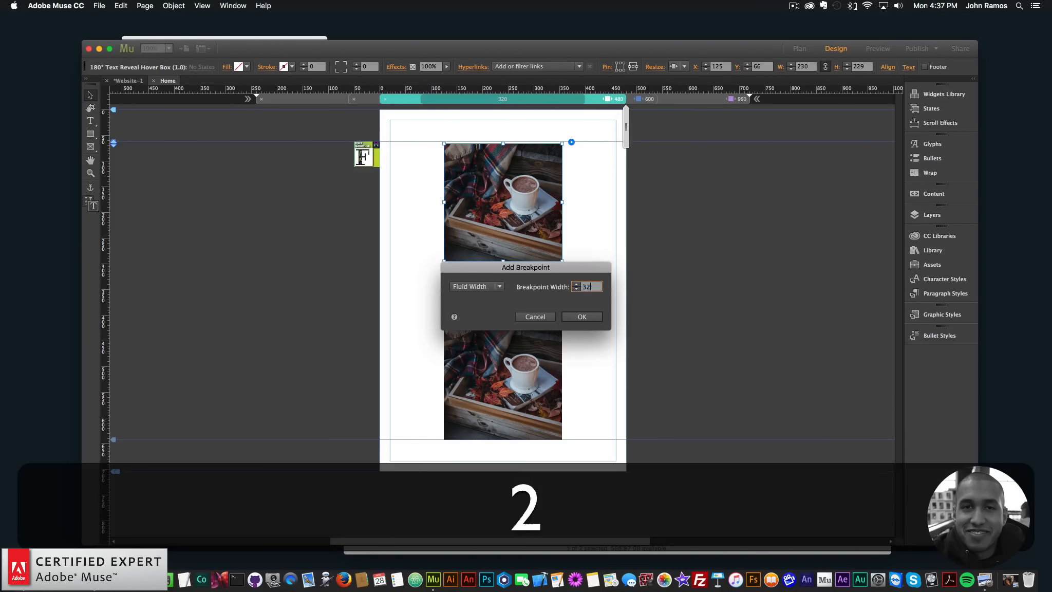
pyautogui.press('Return')
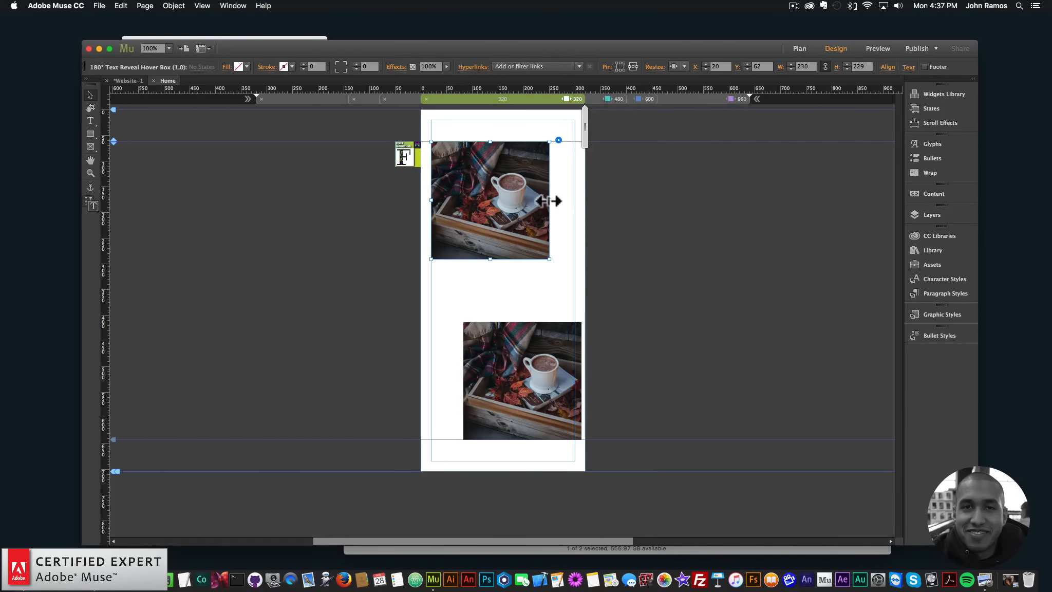
# - At the 320 px breakpoint, widen both hover boxes to 280 px and stack the second below the first at X 20
pyautogui.moveTo(548, 201); pyautogui.dragTo(575, 201)
pyautogui.moveTo(527, 351); pyautogui.dragTo(494, 345)
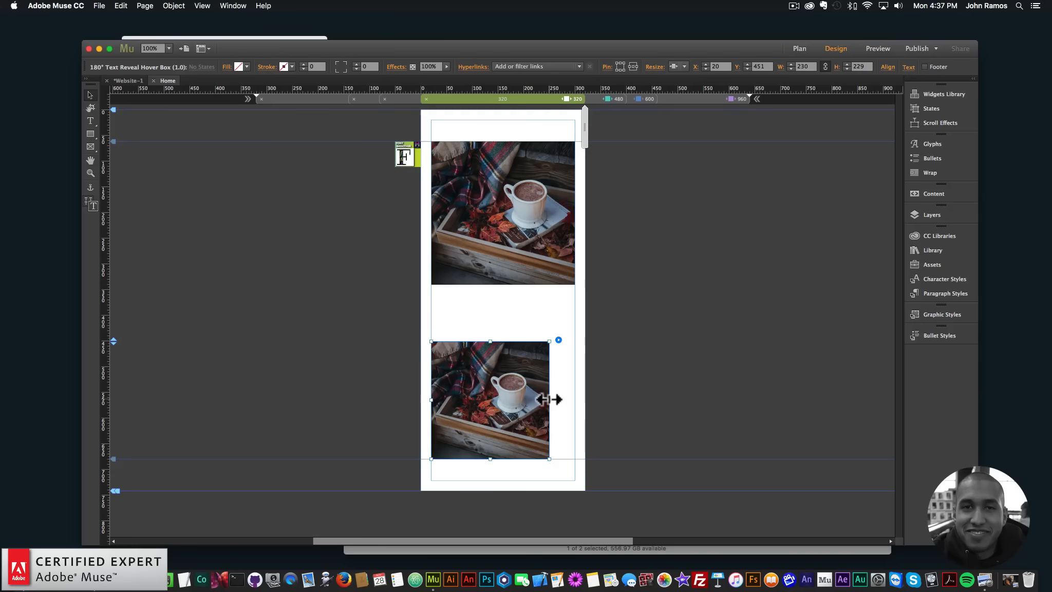
pyautogui.moveTo(550, 399); pyautogui.dragTo(575, 400)
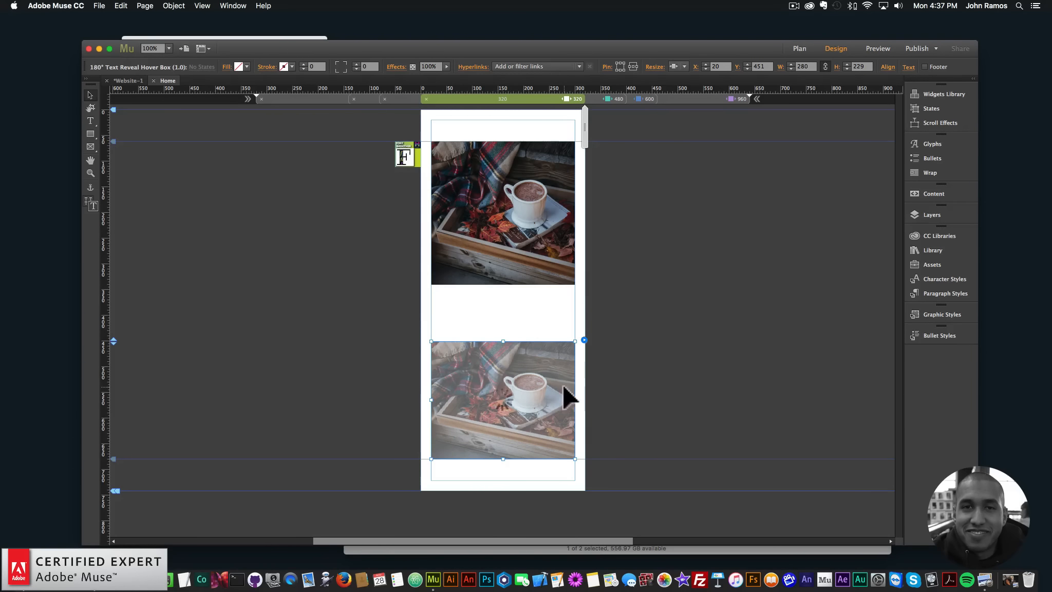
# - Preview the page in the browser and check the second hover box's text reveal at the narrow width
pyautogui.click(691, 359)
pyautogui.click(105, 6)
pyautogui.click(112, 166)
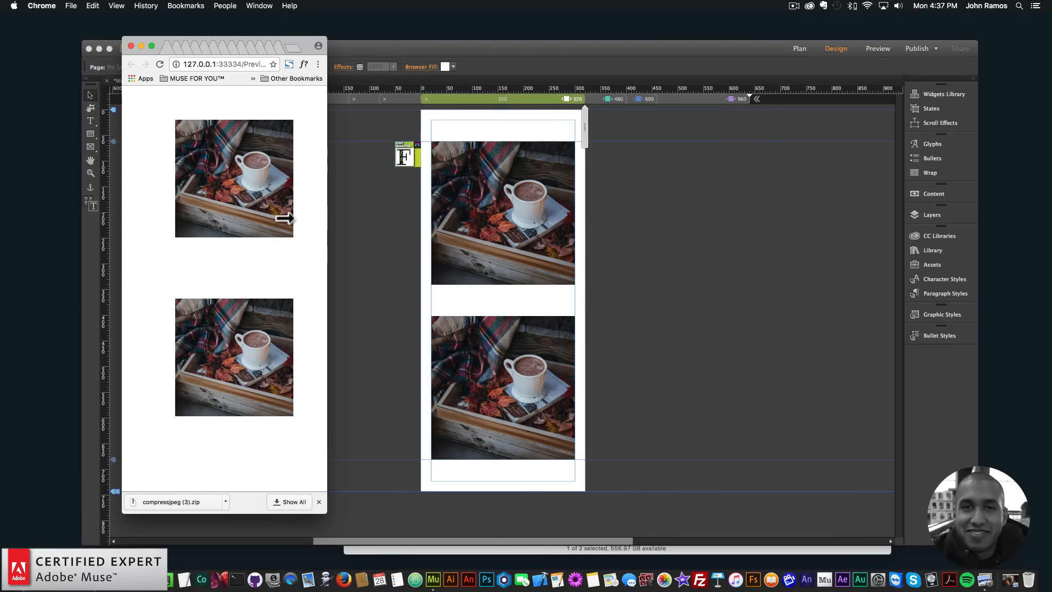
pyautogui.moveTo(235, 340)
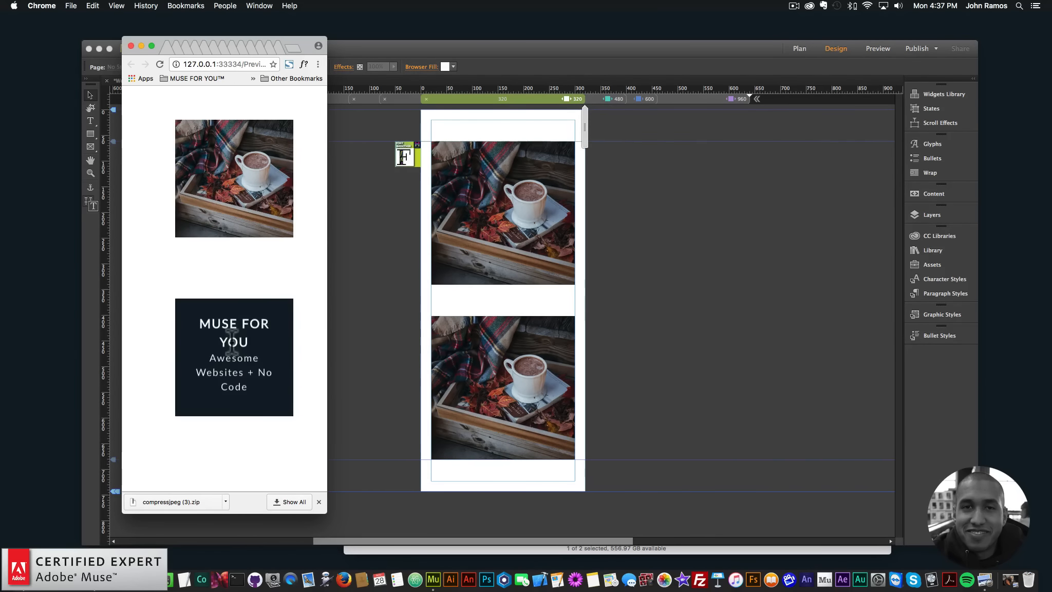
# - In Muse, at the 480 px breakpoint, widen both hover boxes to about 304 px
pyautogui.click(615, 99)
pyautogui.click(561, 208)
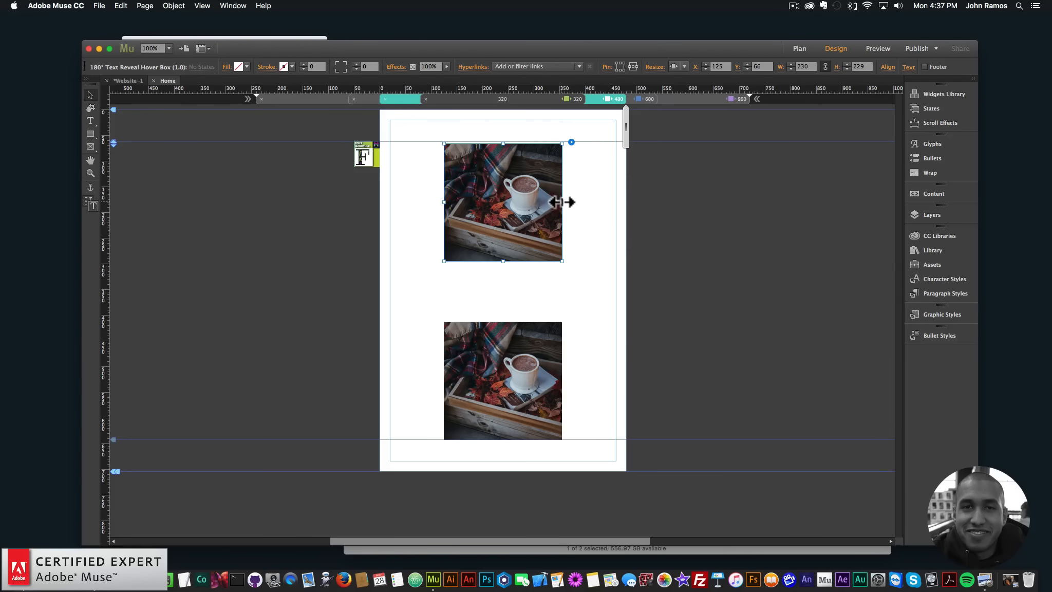
pyautogui.moveTo(562, 202); pyautogui.dragTo(600, 202)
pyautogui.click(554, 382)
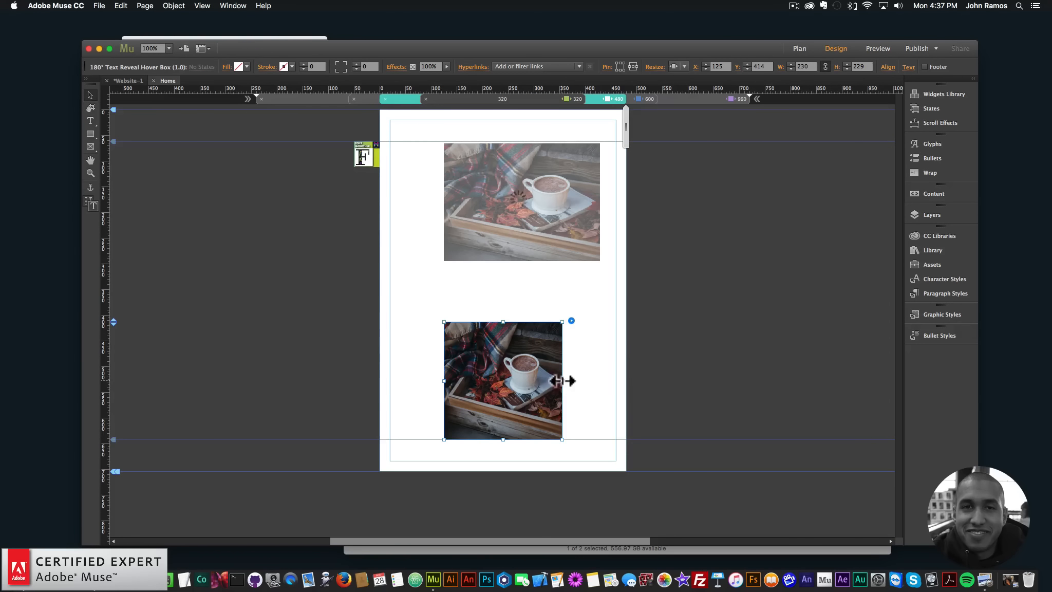
pyautogui.moveTo(563, 381); pyautogui.dragTo(600, 380)
# - Set both hover boxes' widths to 300 px and align them in one column at X 88, the second below the first
pyautogui.moveTo(492, 212)
pyautogui.mouseDown()
pyautogui.moveTo(469, 210)
pyautogui.moveTo(479, 211)
pyautogui.mouseUp()
pyautogui.click(801, 67)
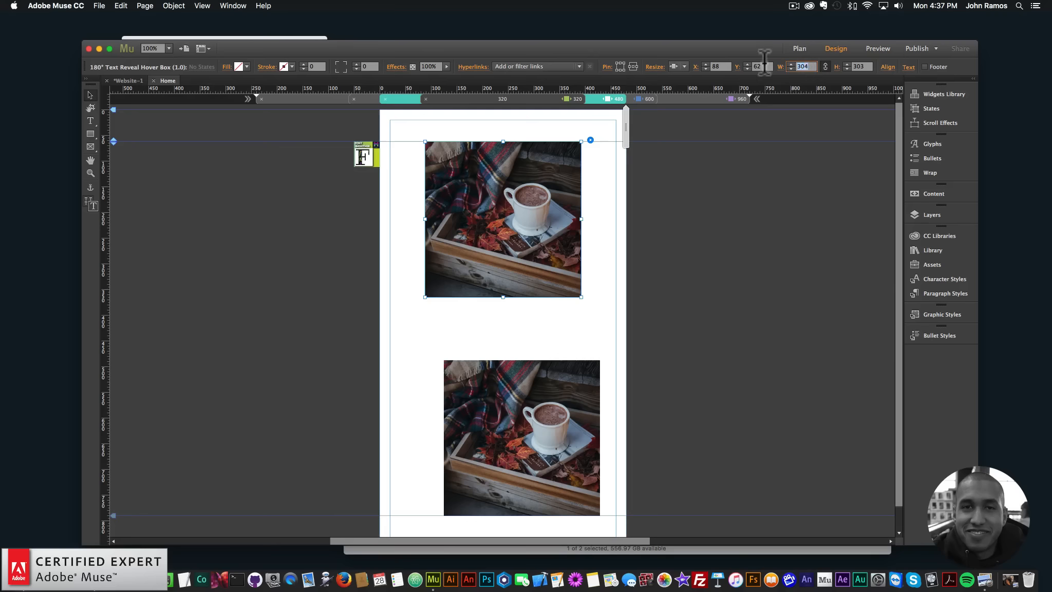
pyautogui.press('Return')
pyautogui.click(555, 368)
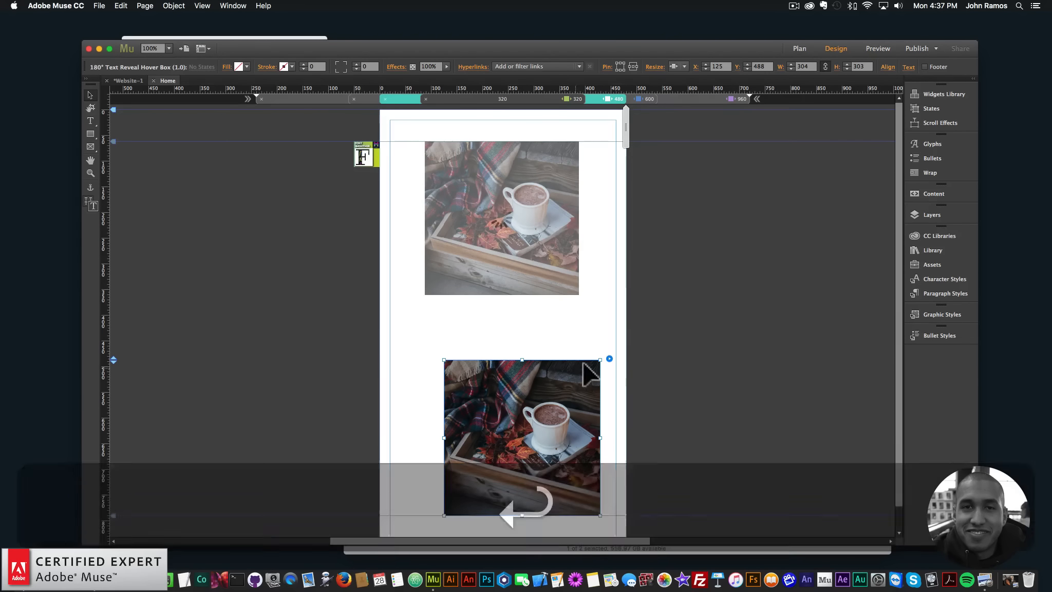
pyautogui.write('300')
pyautogui.press('Return')
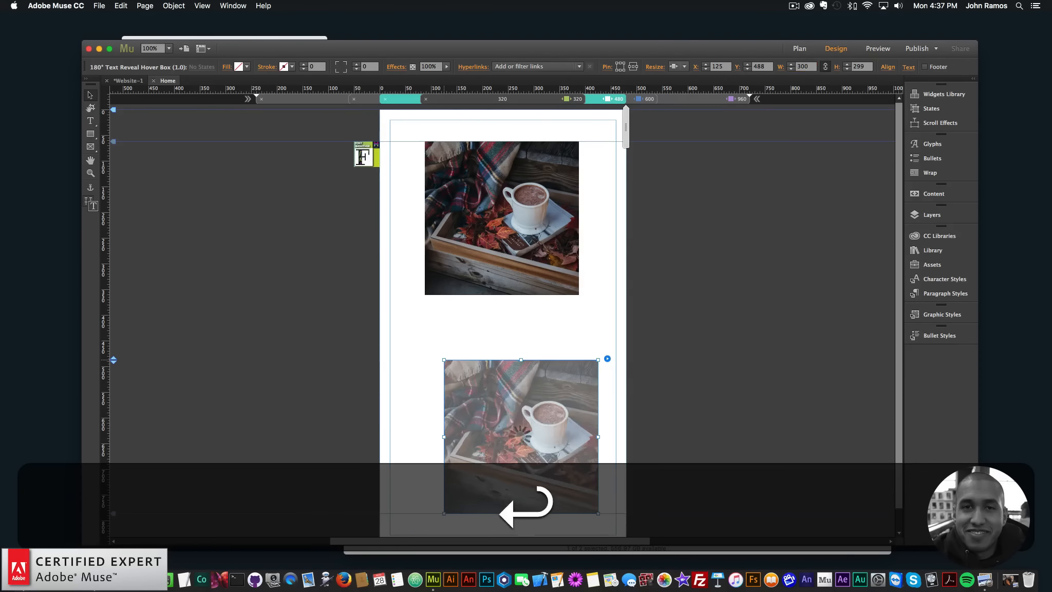
pyautogui.moveTo(545, 397); pyautogui.dragTo(531, 383)
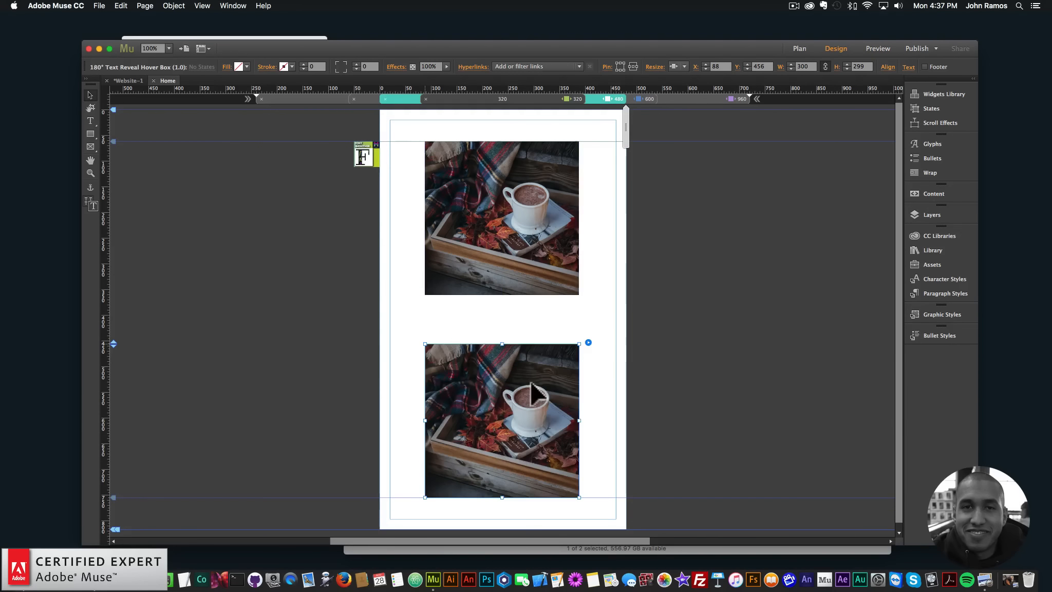
# - Review the 600 and 960 px layouts, preview the page in the browser and widen the window to check the hover boxes' responsive behaviour
pyautogui.click(647, 99)
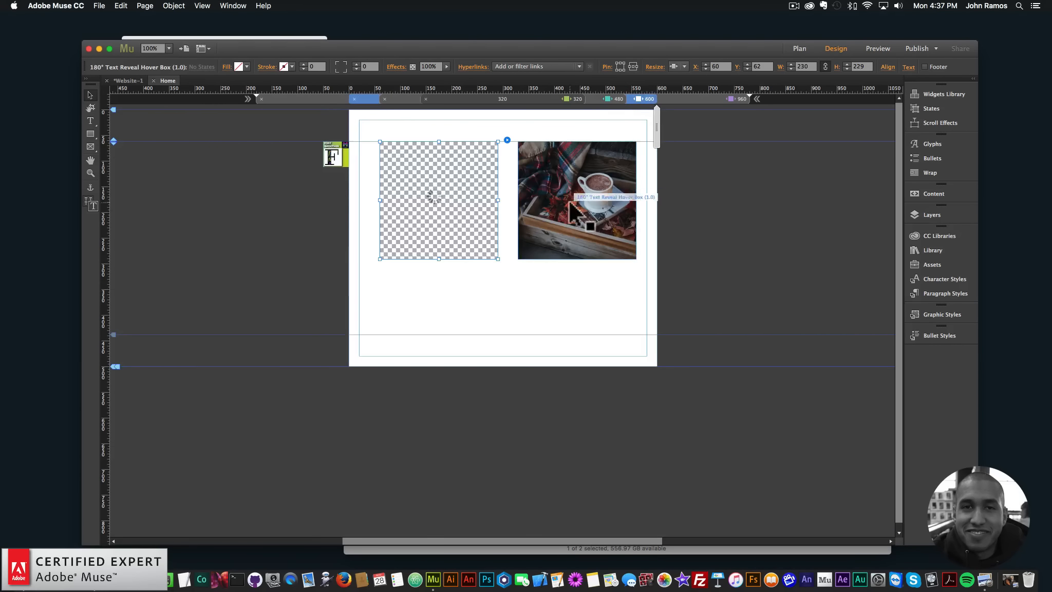
pyautogui.click(697, 98)
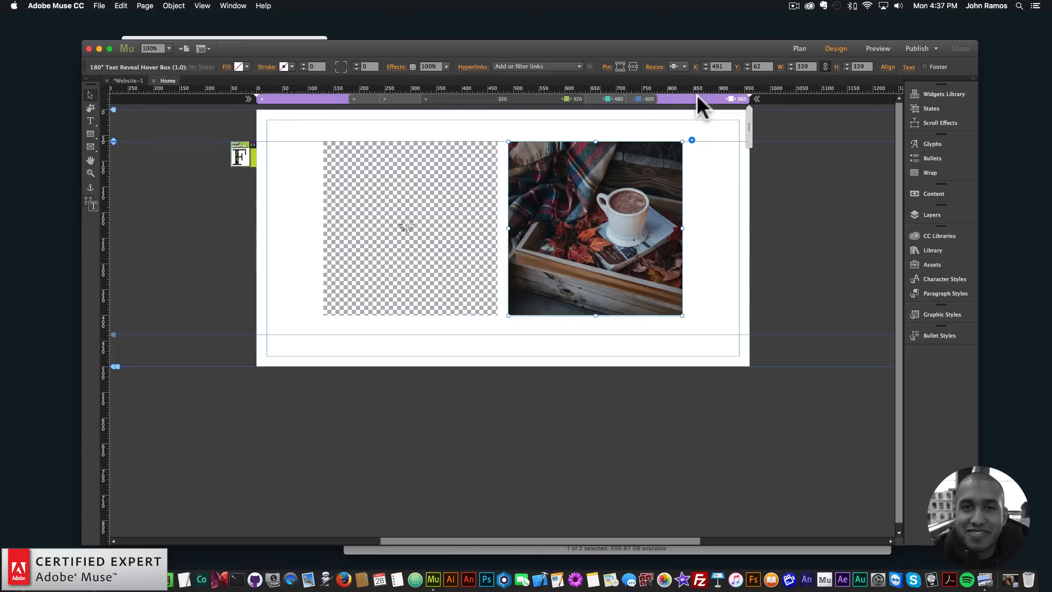
pyautogui.click(100, 5)
pyautogui.click(115, 170)
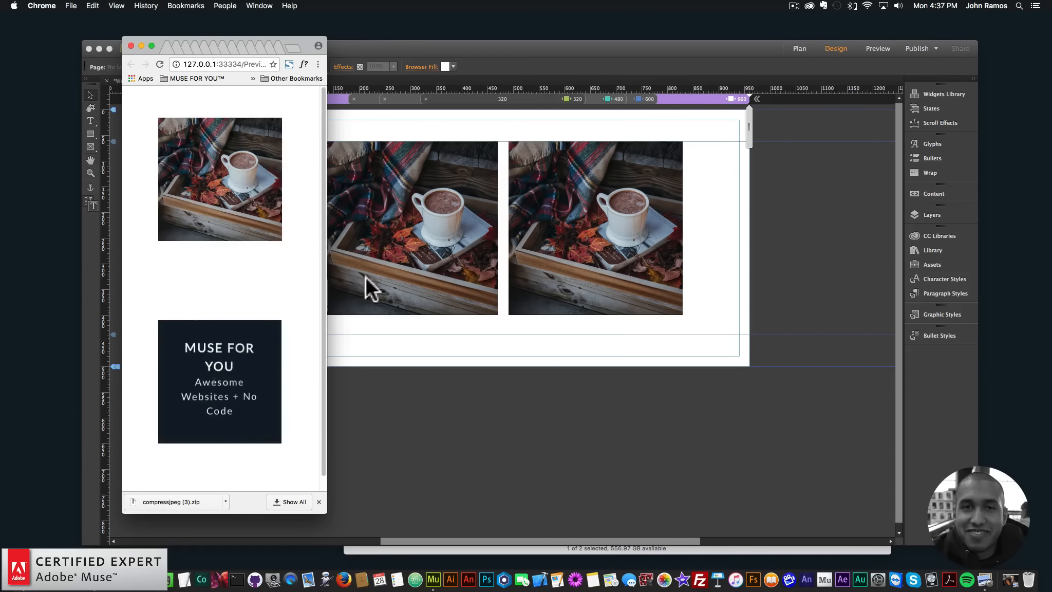
pyautogui.moveTo(330, 266); pyautogui.dragTo(496, 274)
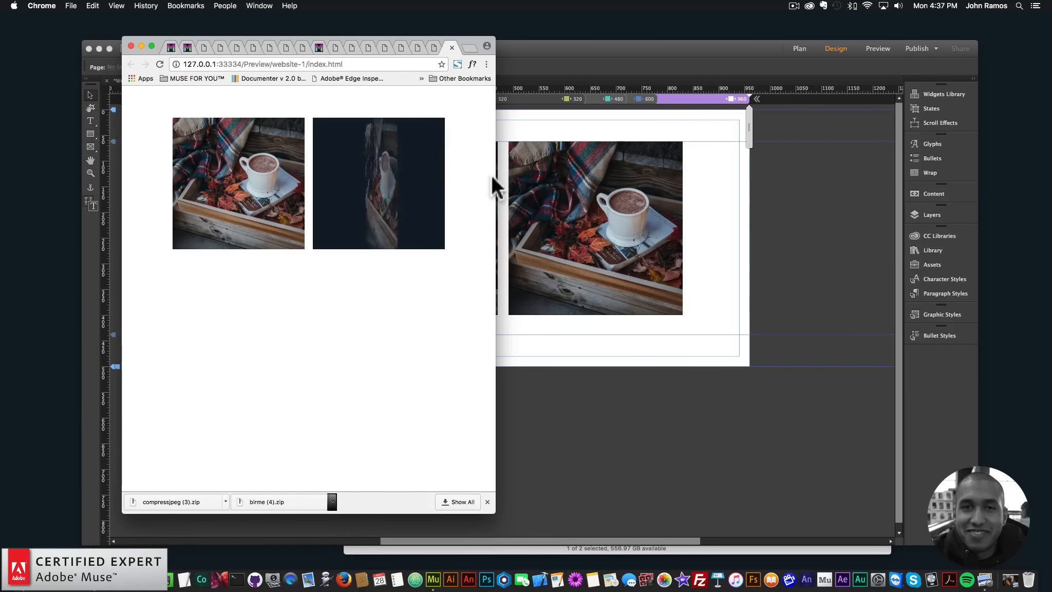
pyautogui.moveTo(494, 174); pyautogui.dragTo(765, 201)
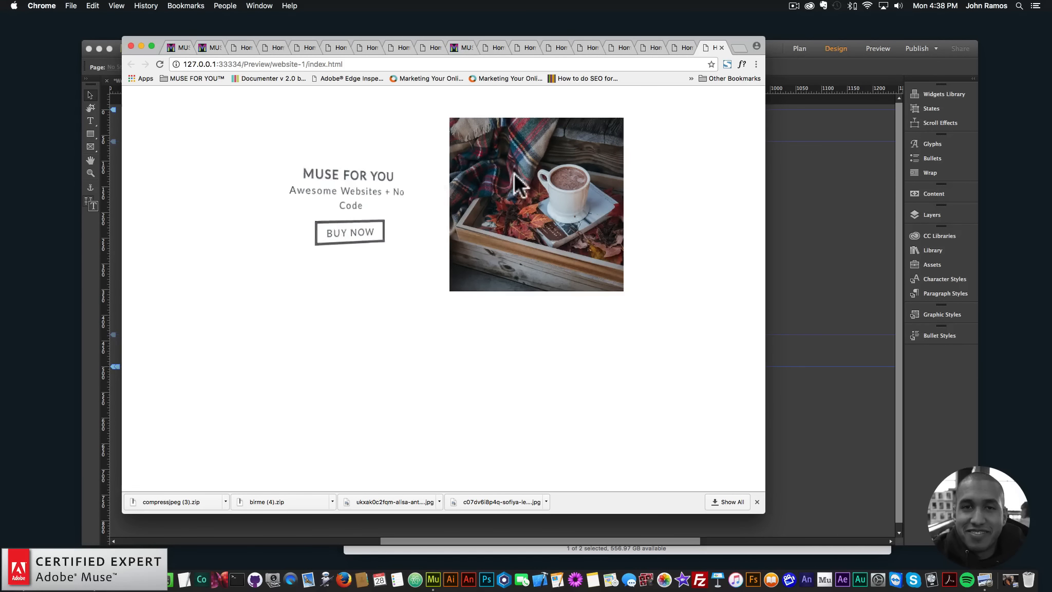
# - Open museforyoushop.com in a new browser tab and go to the 180° Text Reveal Hover Box Widget product page in its shop
pyautogui.click(738, 48)
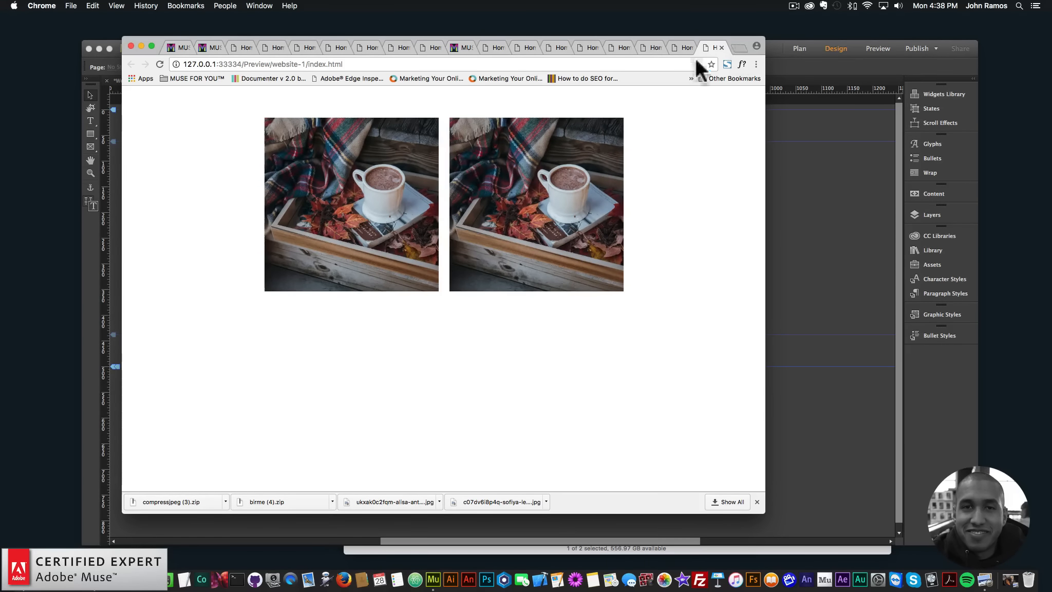
pyautogui.write('museforyoushop.com')
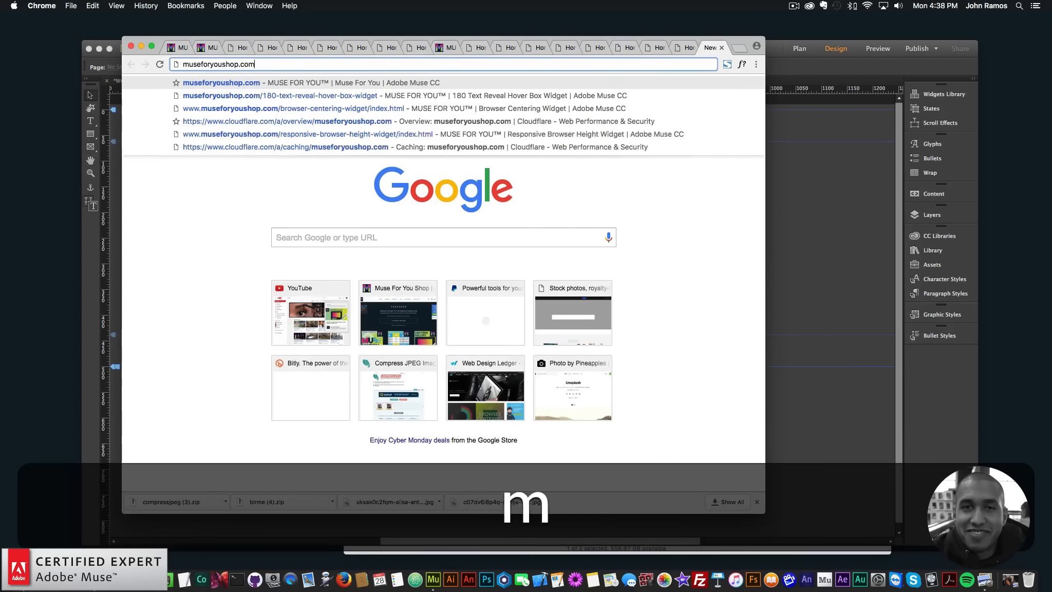
pyautogui.press('Return')
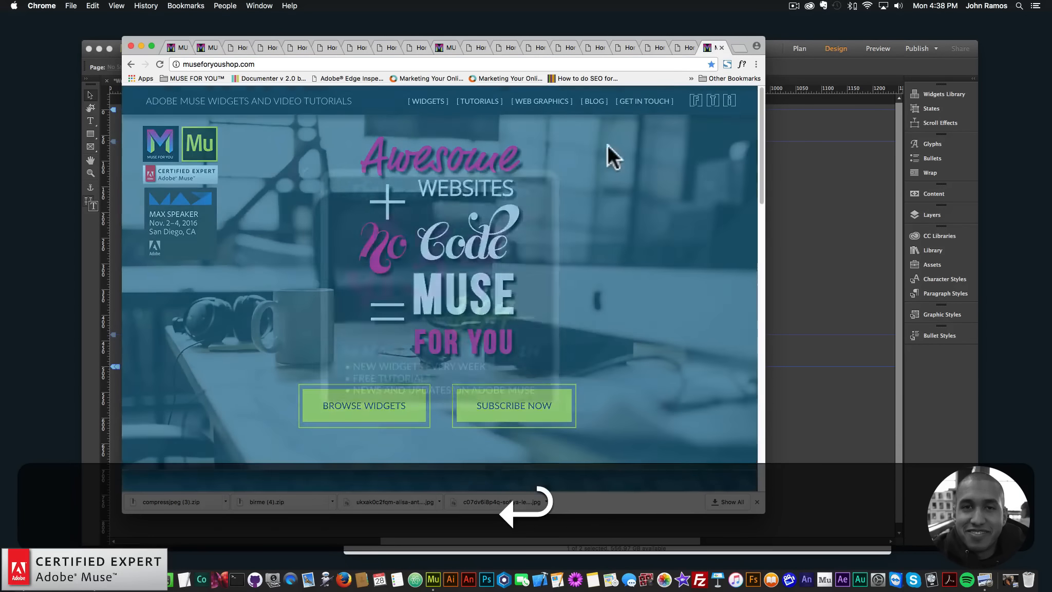
pyautogui.click(424, 266)
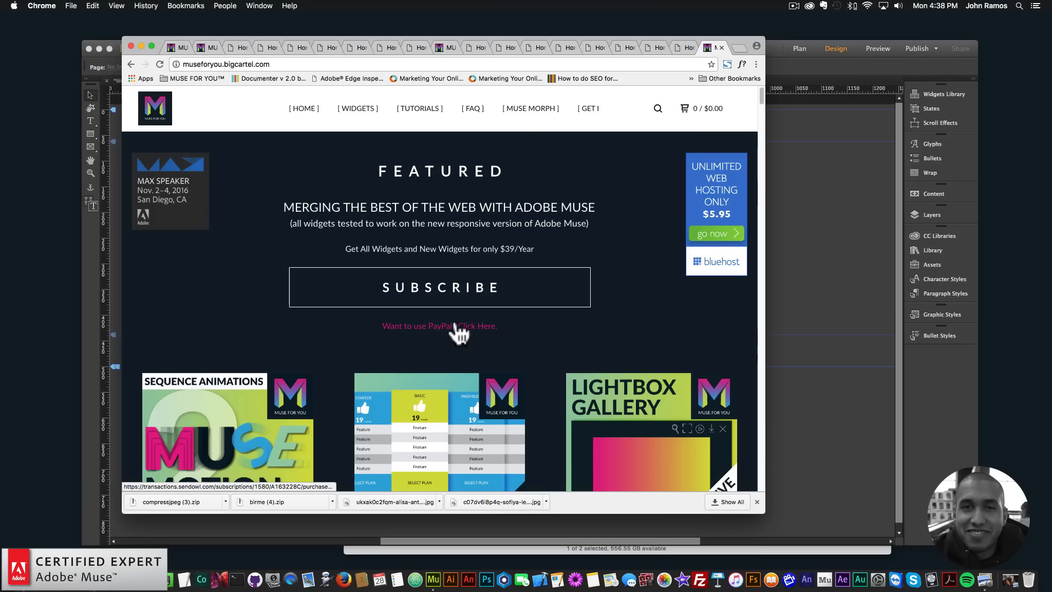
pyautogui.scroll(-10, 452, 337)
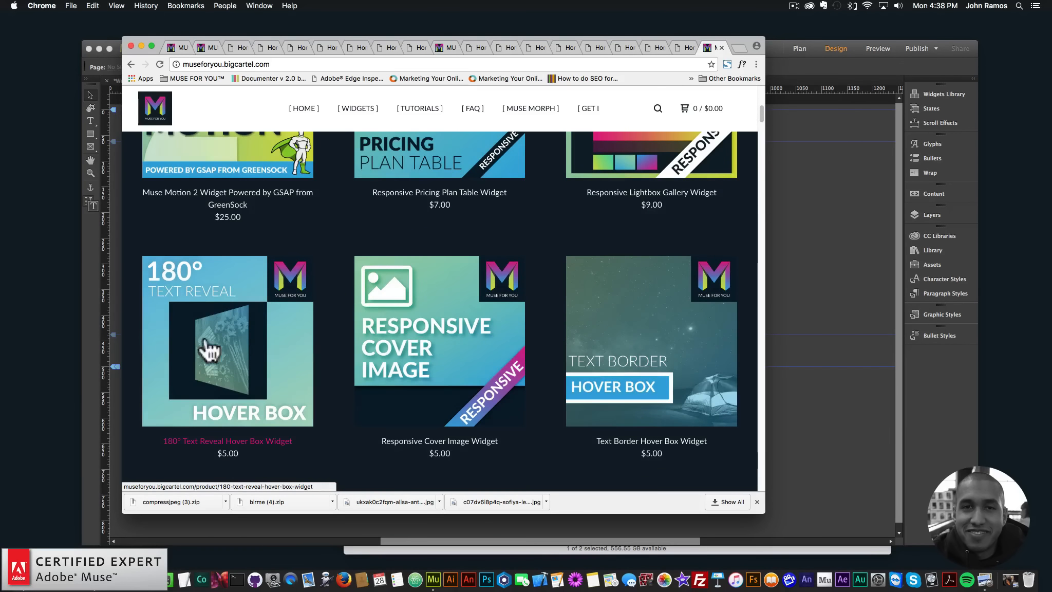
pyautogui.click(228, 339)
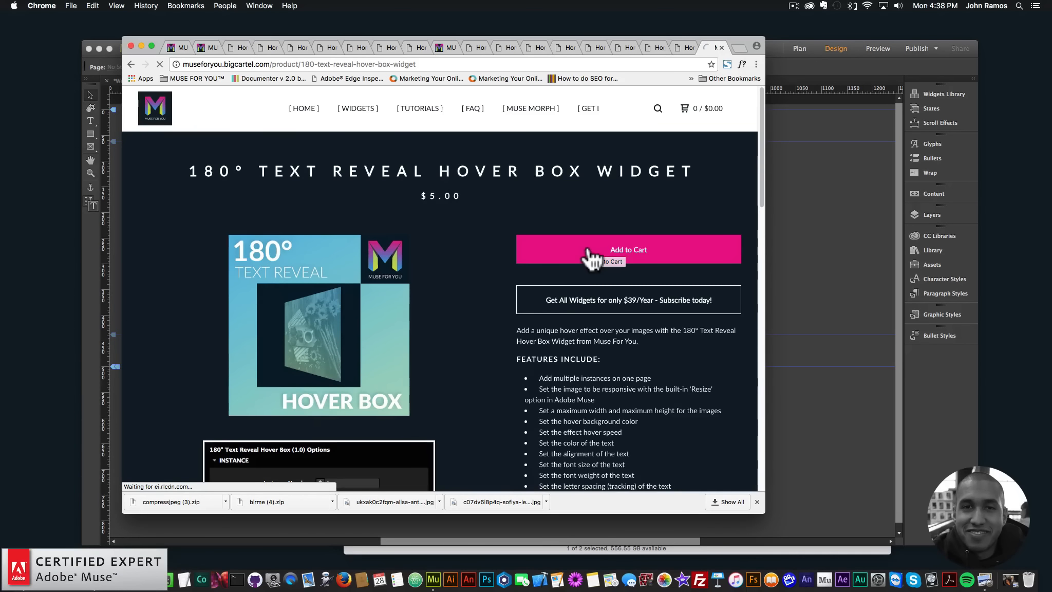
# - Review the widget's feature list and option screenshots on the product page
pyautogui.scroll(-2, 588, 251)
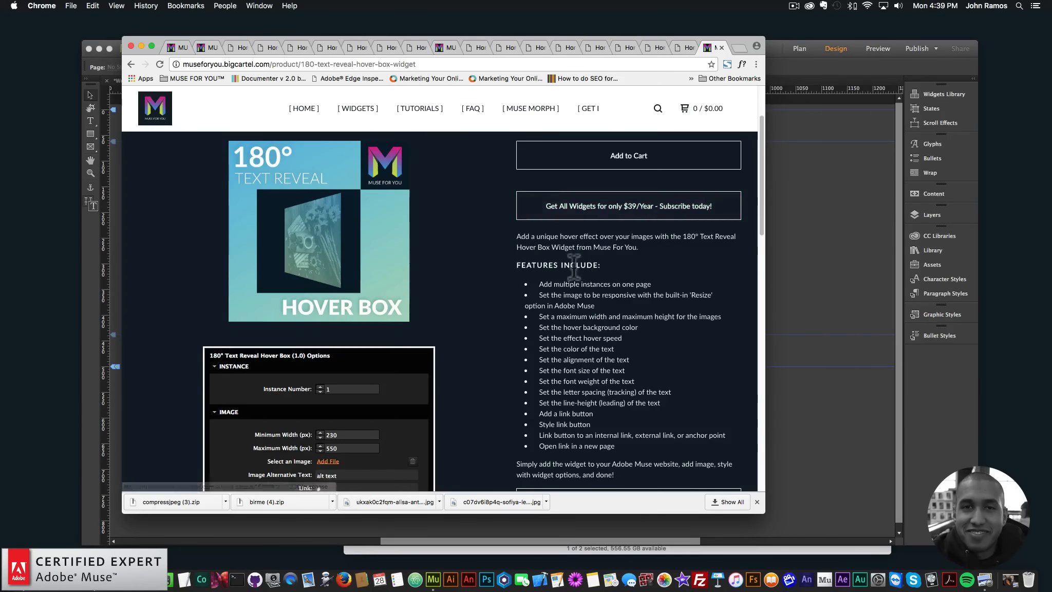
pyautogui.scroll(-6, 576, 260)
pyautogui.scroll(-10, 330, 290)
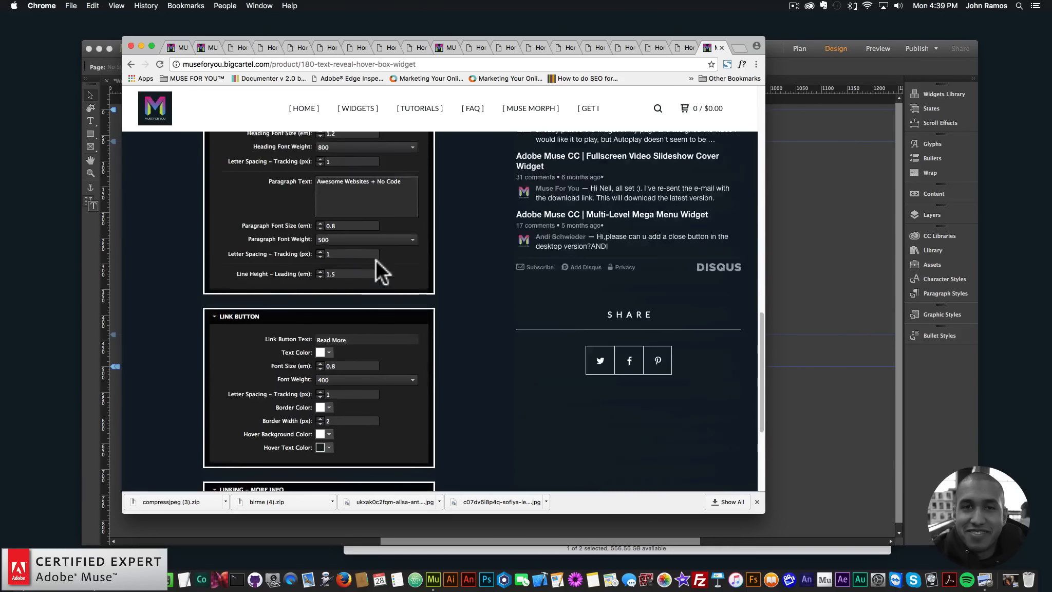
pyautogui.scroll(8, 375, 260)
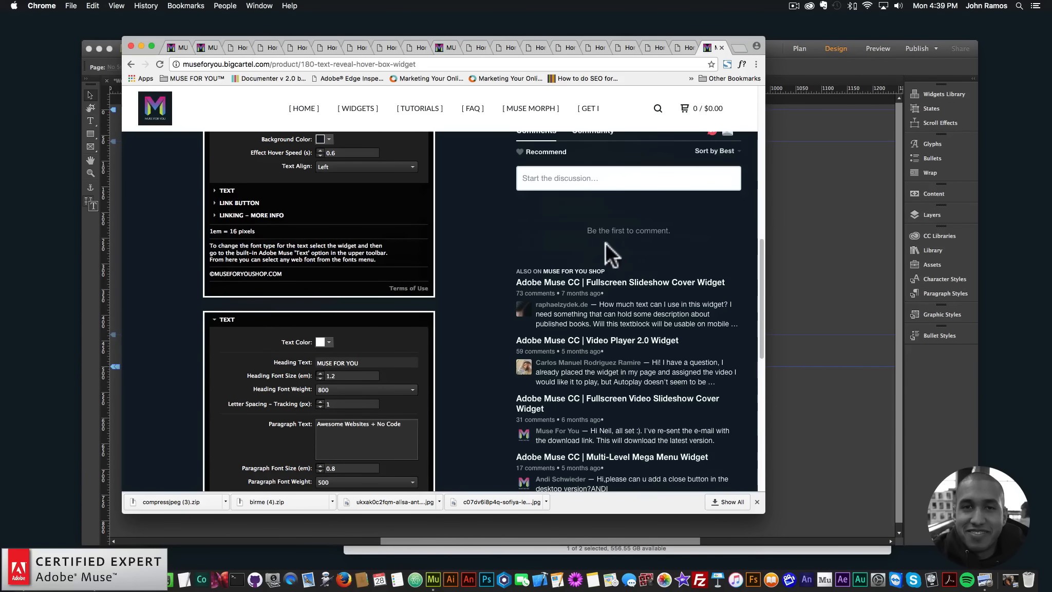
pyautogui.scroll(3, 606, 241)
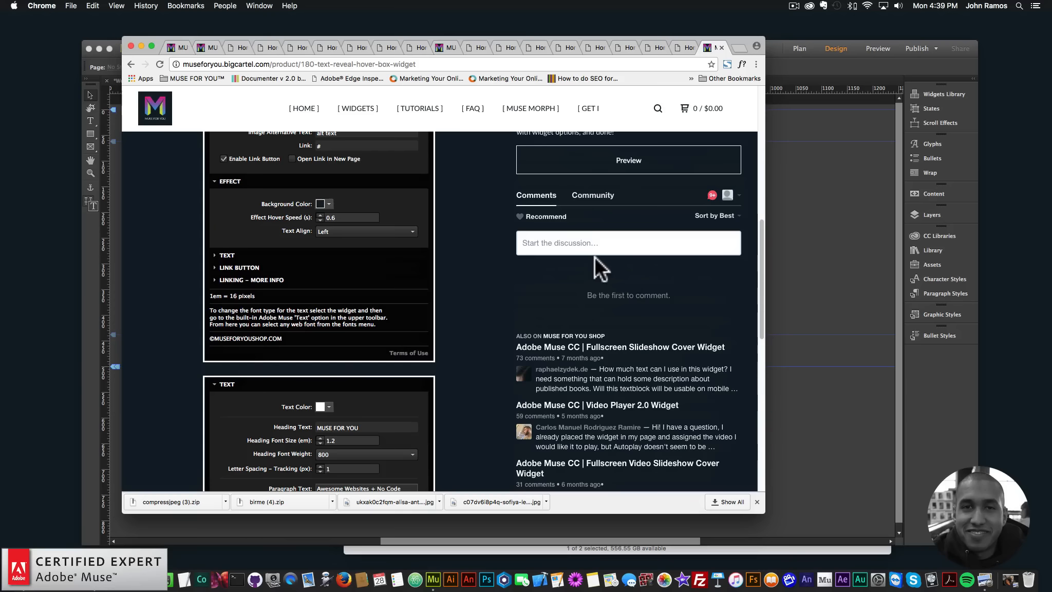
pyautogui.scroll(9, 596, 257)
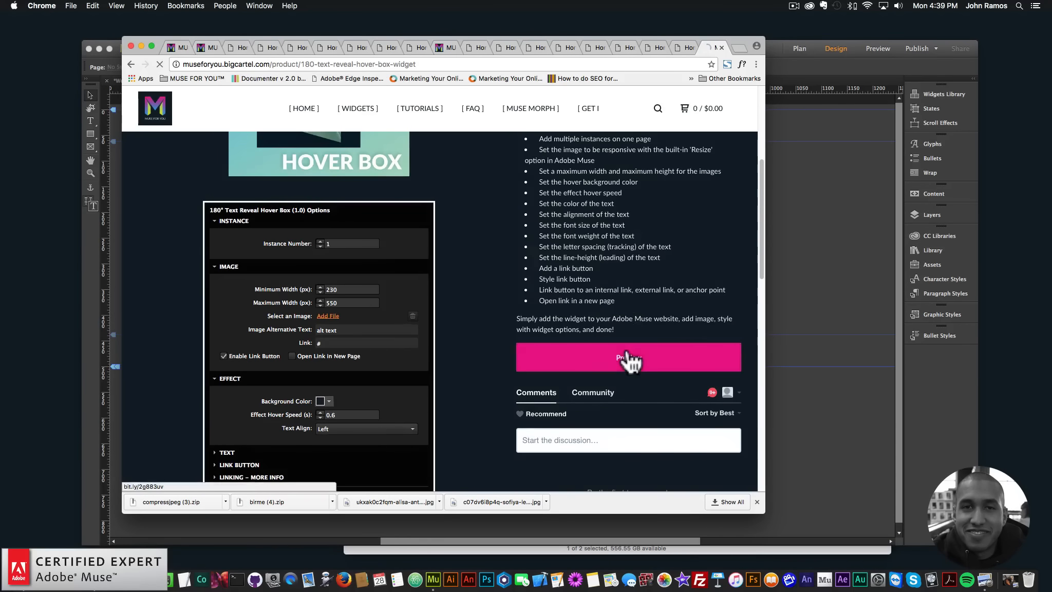
# - Open the widget's live preview, check the hover effect on the sample images, and return to the product page
pyautogui.click(629, 357)
pyautogui.moveTo(264, 300)
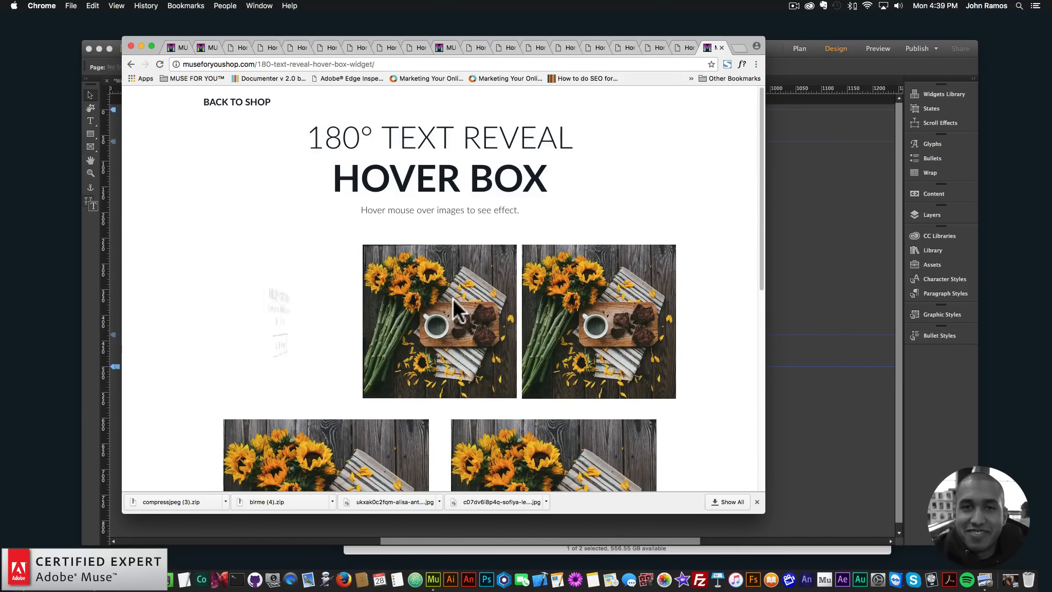
pyautogui.scroll(-9, 614, 317)
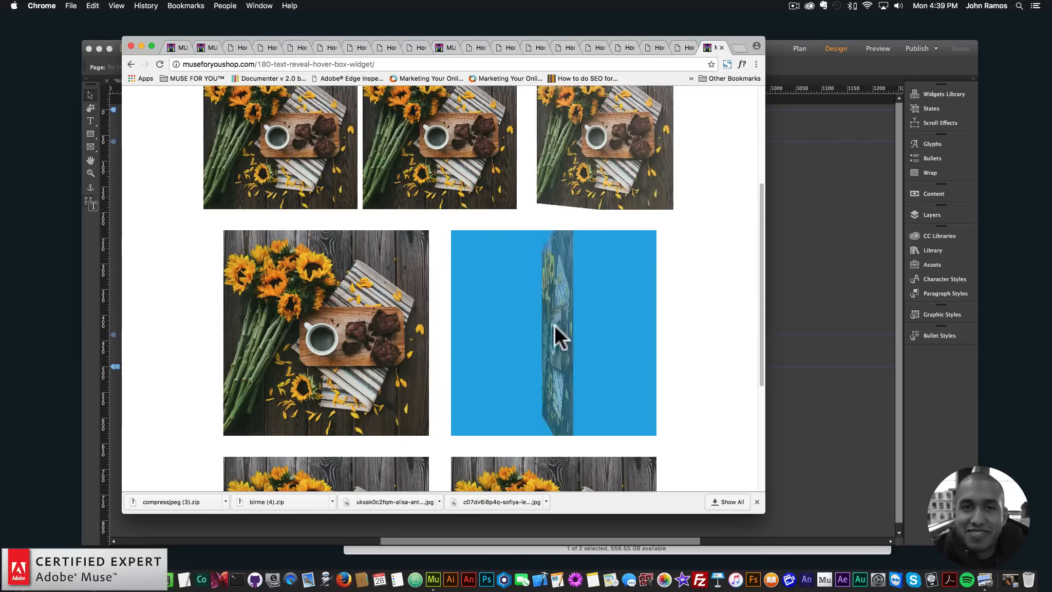
pyautogui.scroll(-9, 343, 308)
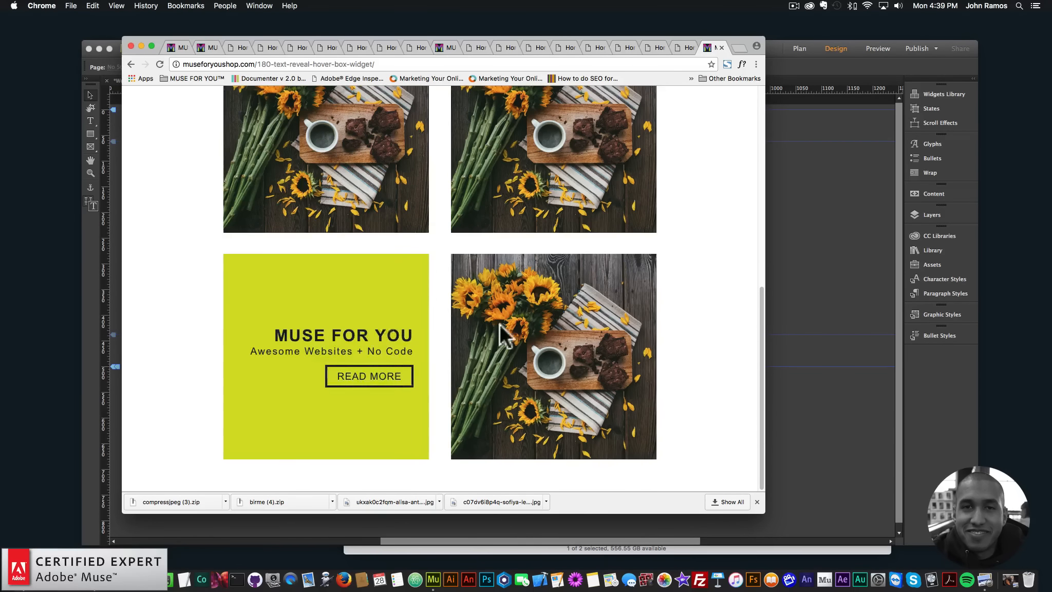
pyautogui.scroll(15, 581, 329)
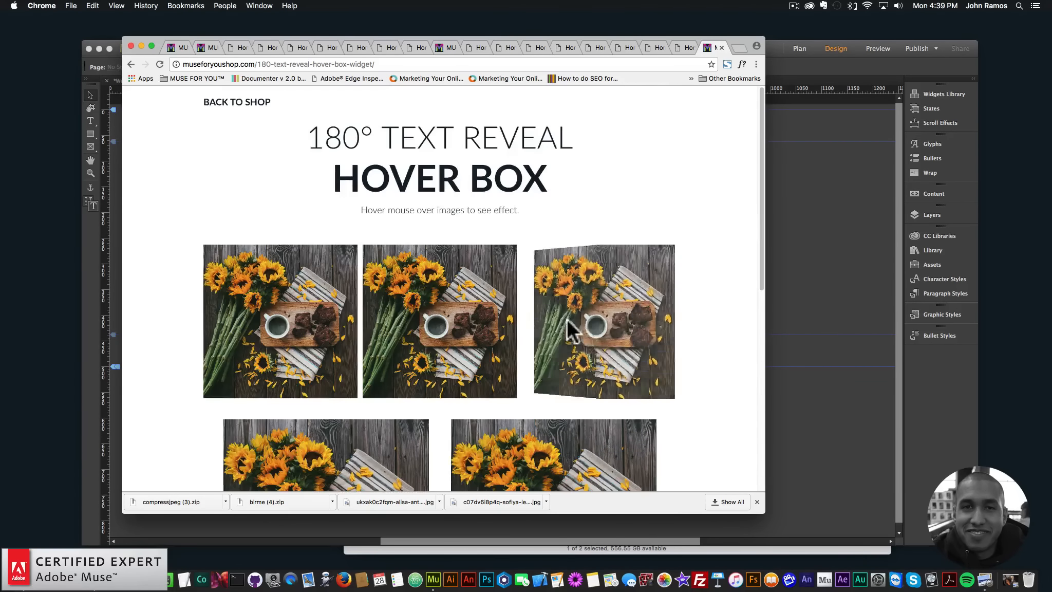
pyautogui.click(261, 105)
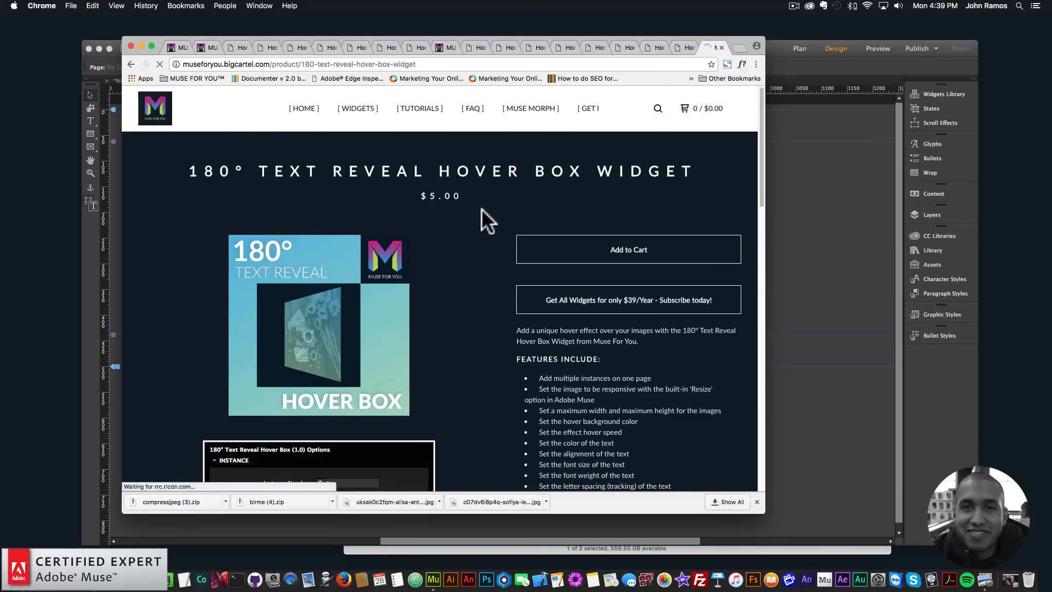